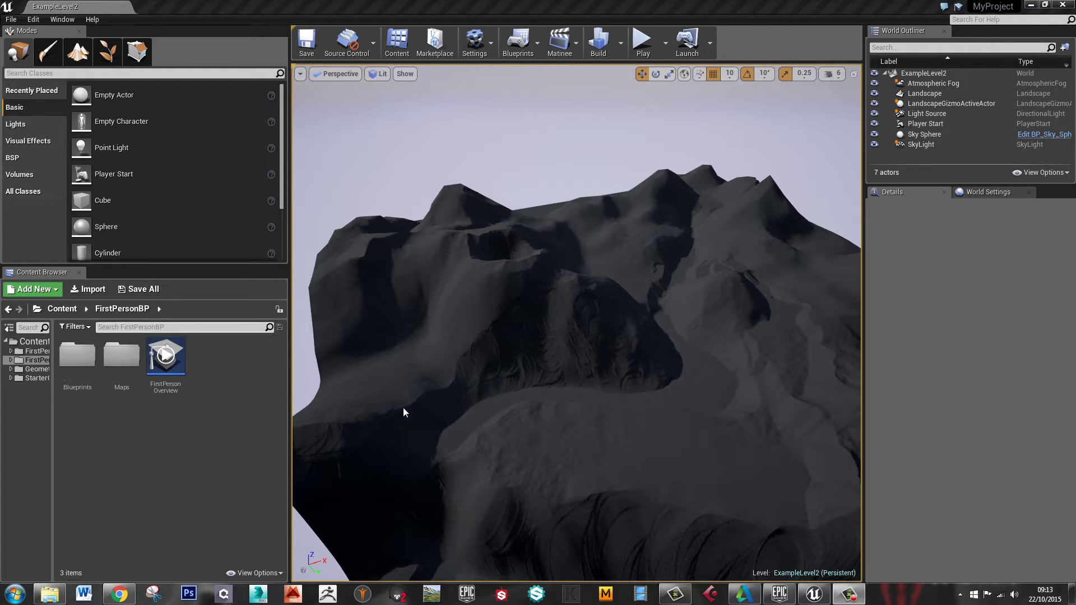
Step: Delete the existing Landscape actor from the ExampleLevel2 level
left_click(626, 402)
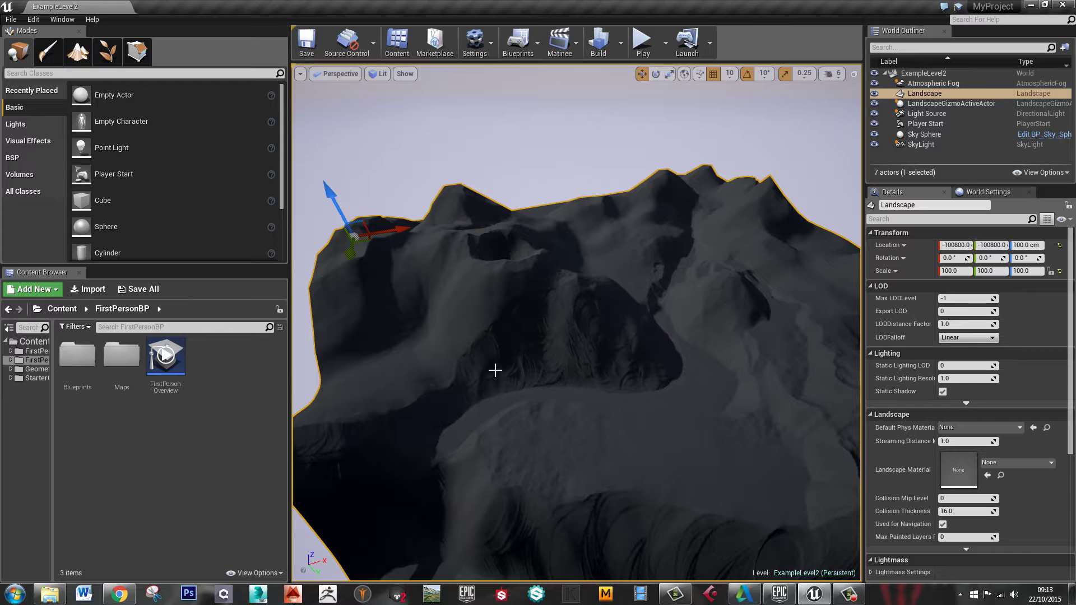
left_click(569, 163)
left_click(584, 361)
key("Delete")
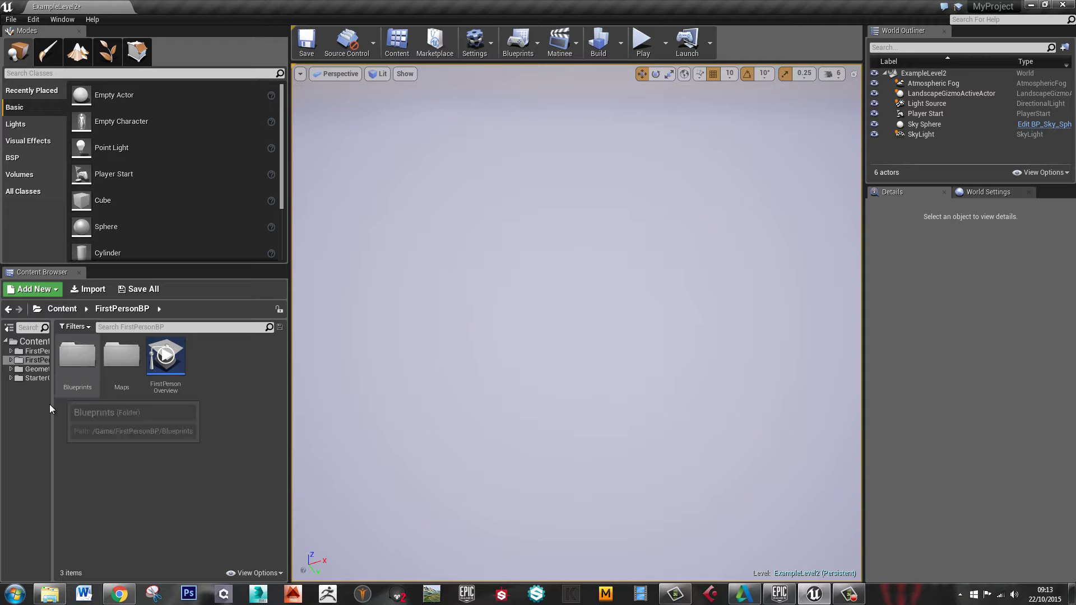
Step: Create a new folder named LandscapeStuff directly under the Content folder
left_click_drag(53, 410, 81, 410)
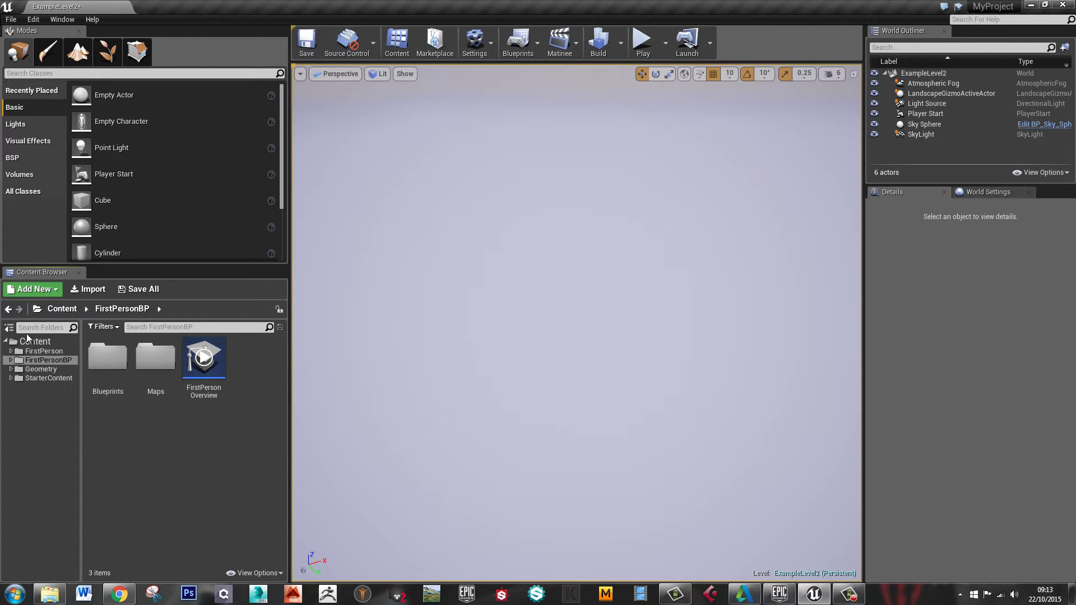
left_click(36, 343)
right_click(36, 345)
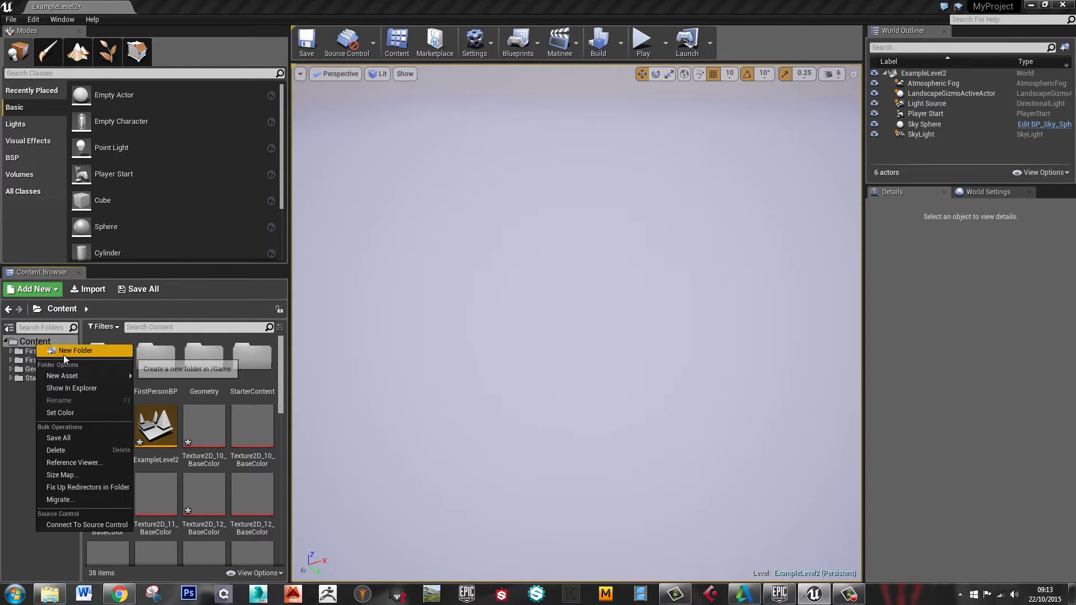
left_click(63, 351)
type("Land")
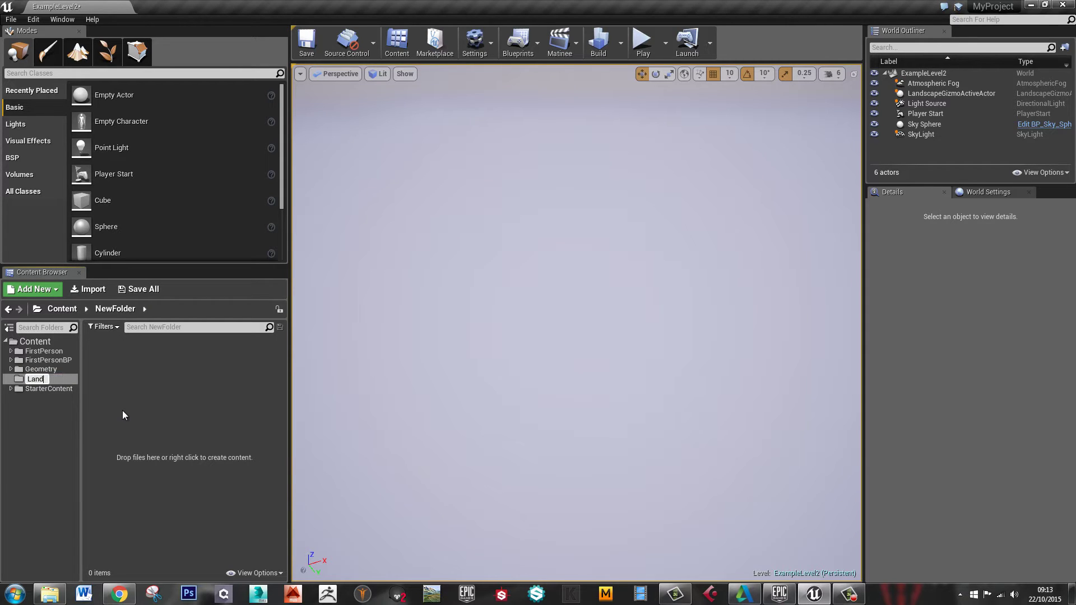
type("scapeStuff")
key("Return")
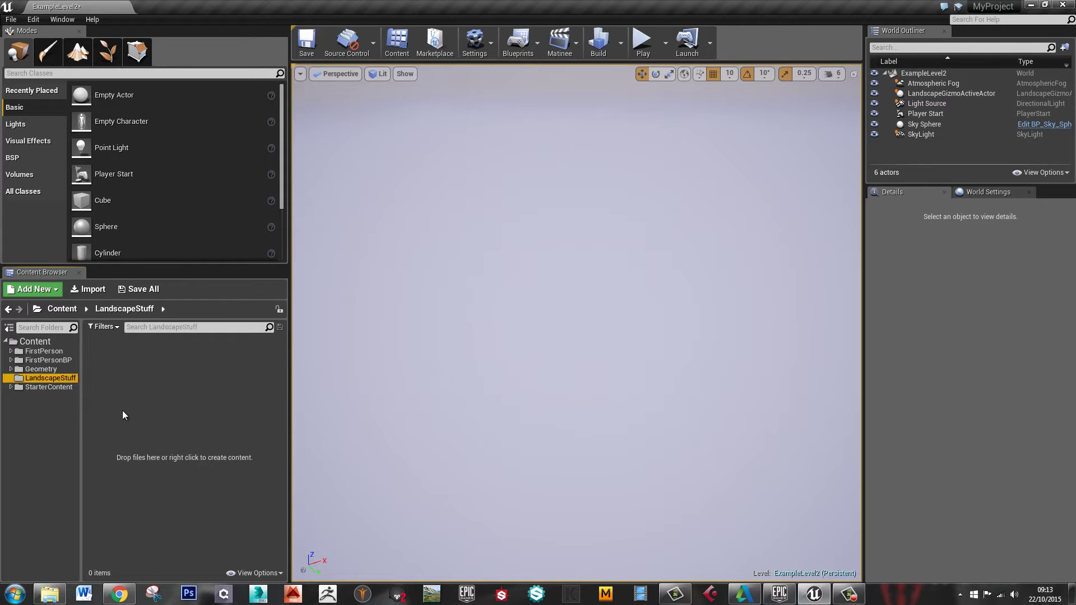
Step: Create a new material named LandscapeMat in the LandscapeStuff folder
right_click(187, 382)
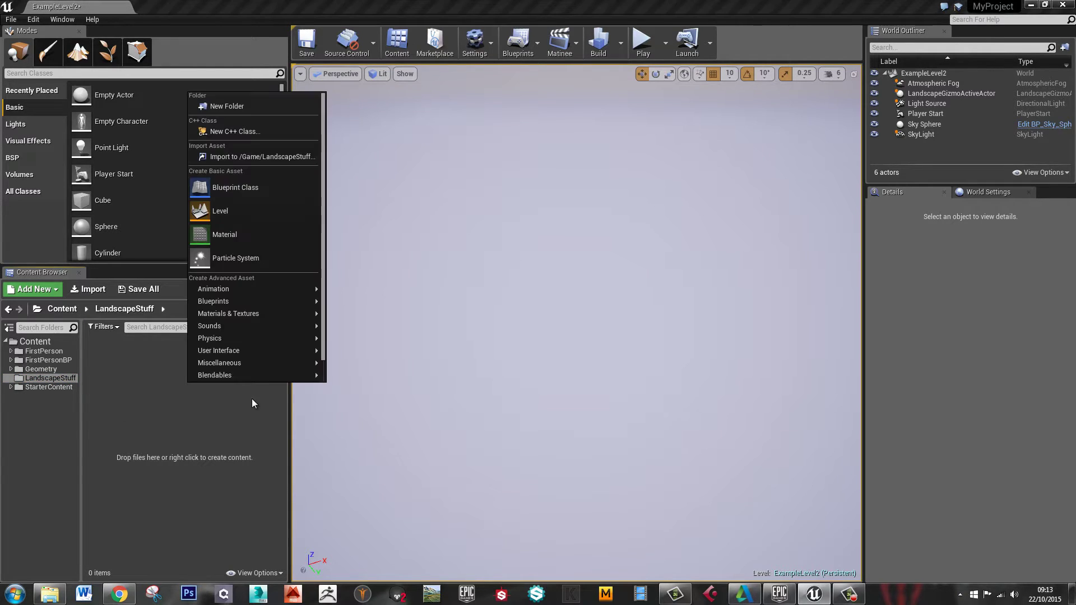
left_click(254, 234)
type("L")
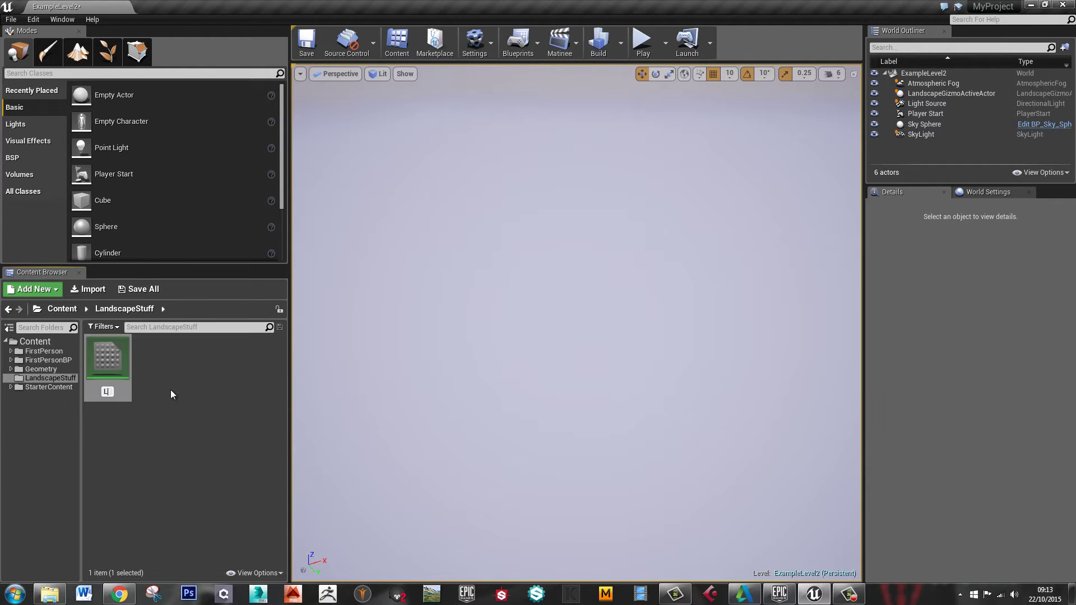
type("andscapeMat")
key("Return")
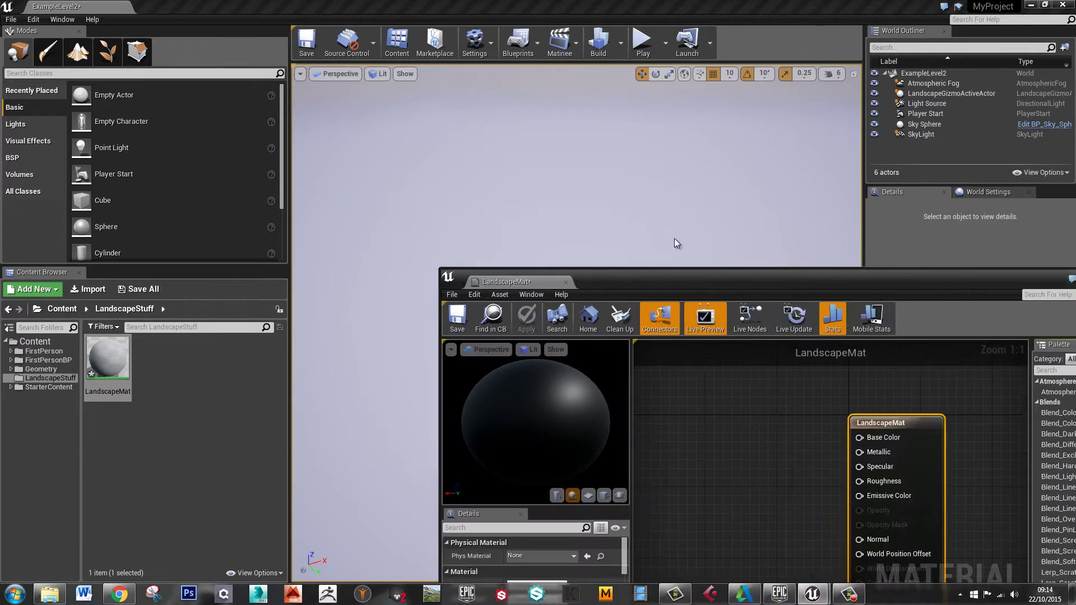
Step: Open LandscapeMat for editing, with its window clear of the Content Browser and the whole material node in view
left_click_drag(675, 240, 661, 105)
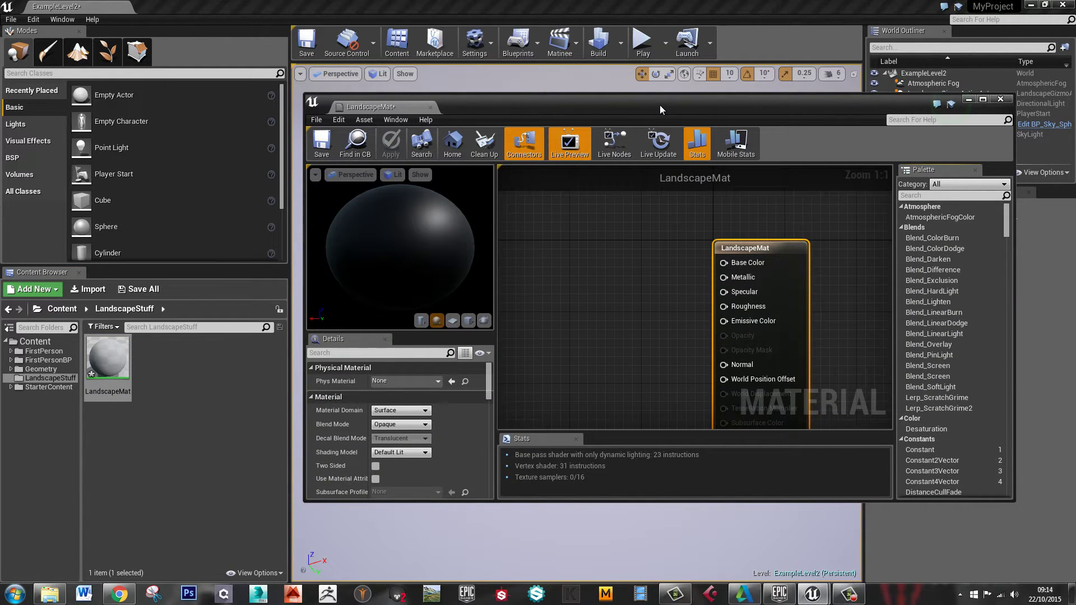
scroll(617, 316, "down", 1)
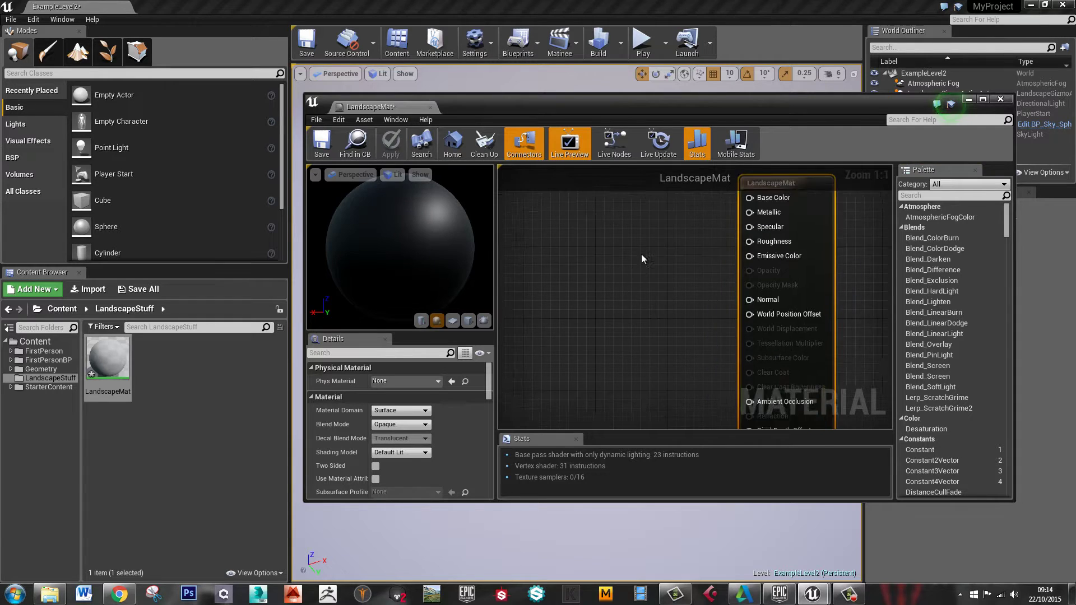
scroll(650, 255, "down", 1)
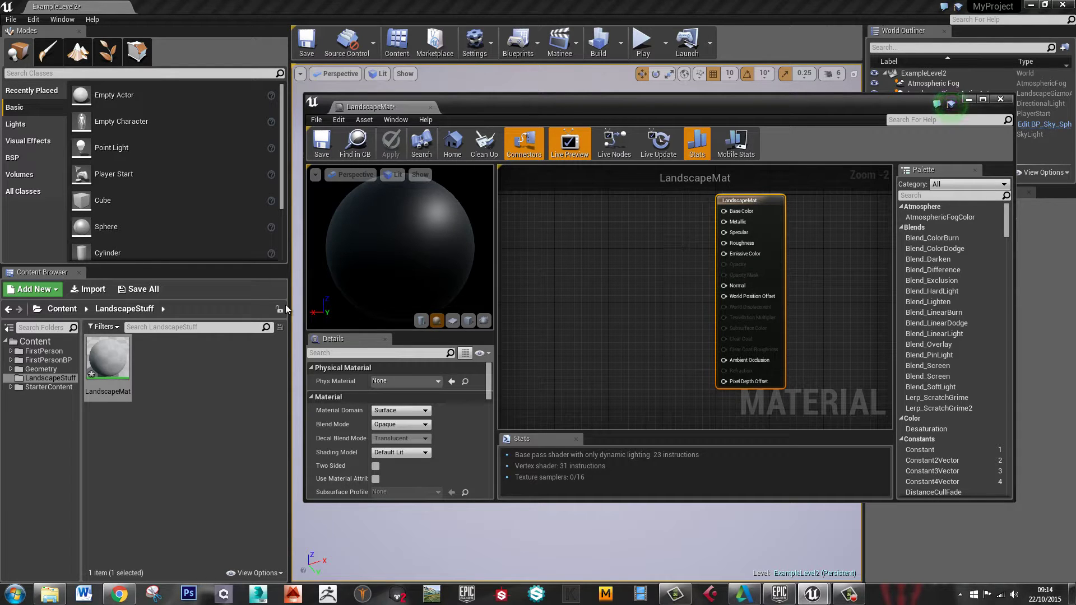
Step: Show the StarterContent Textures folder in the Content Browser and enlarge the material editor window beside it
left_click(33, 388)
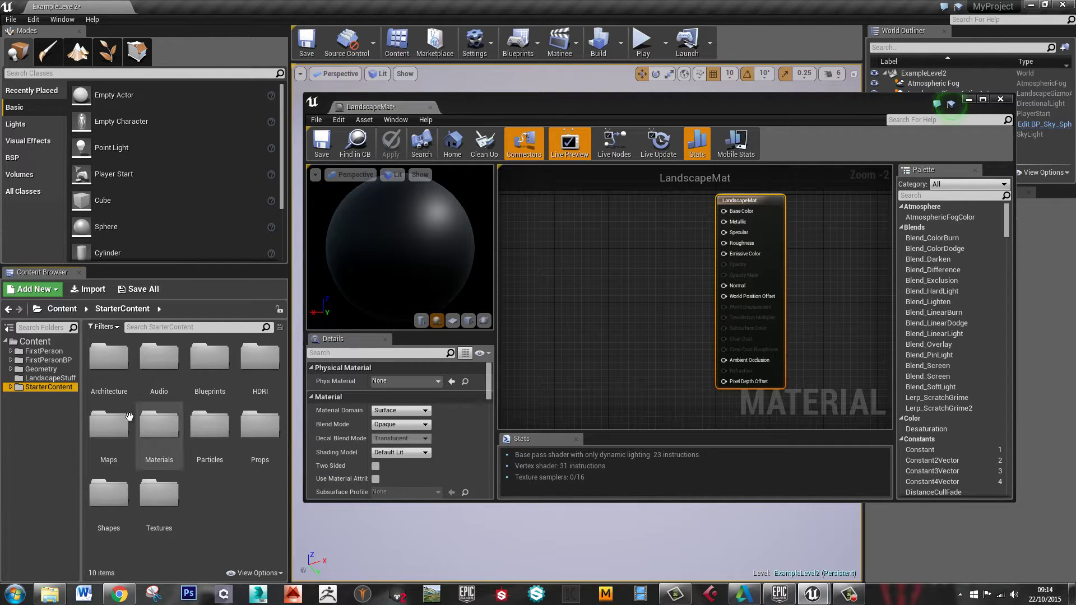
double_click(159, 461)
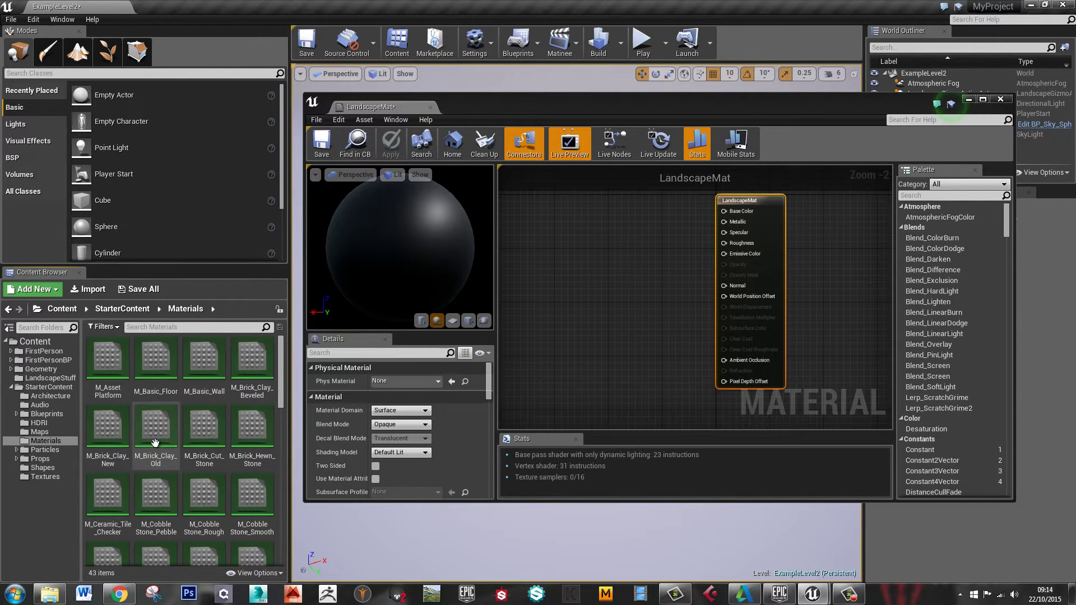
left_click(44, 477)
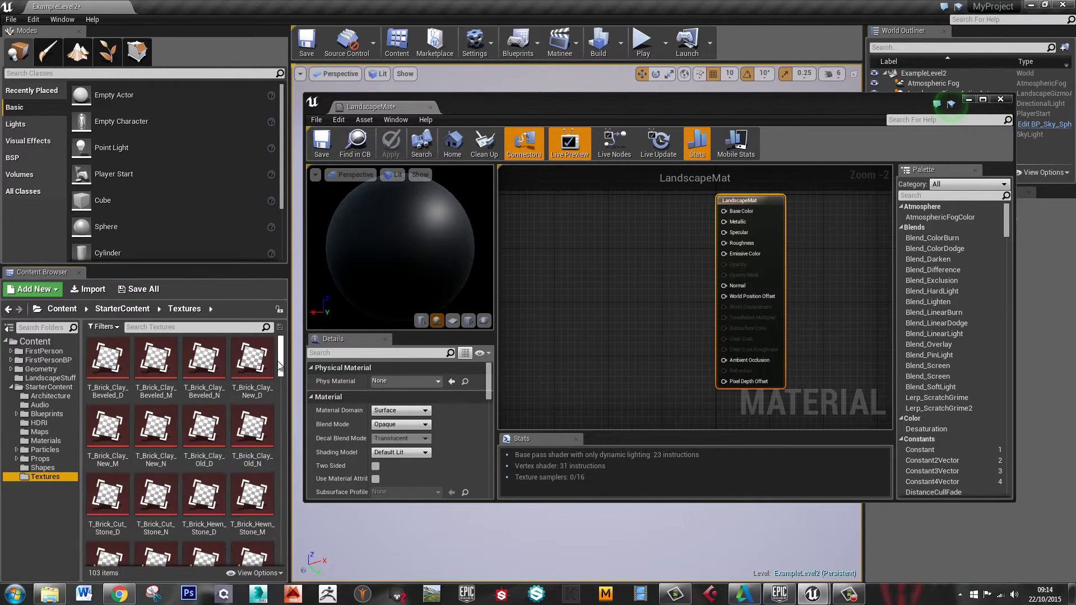
left_click_drag(627, 112, 633, 45)
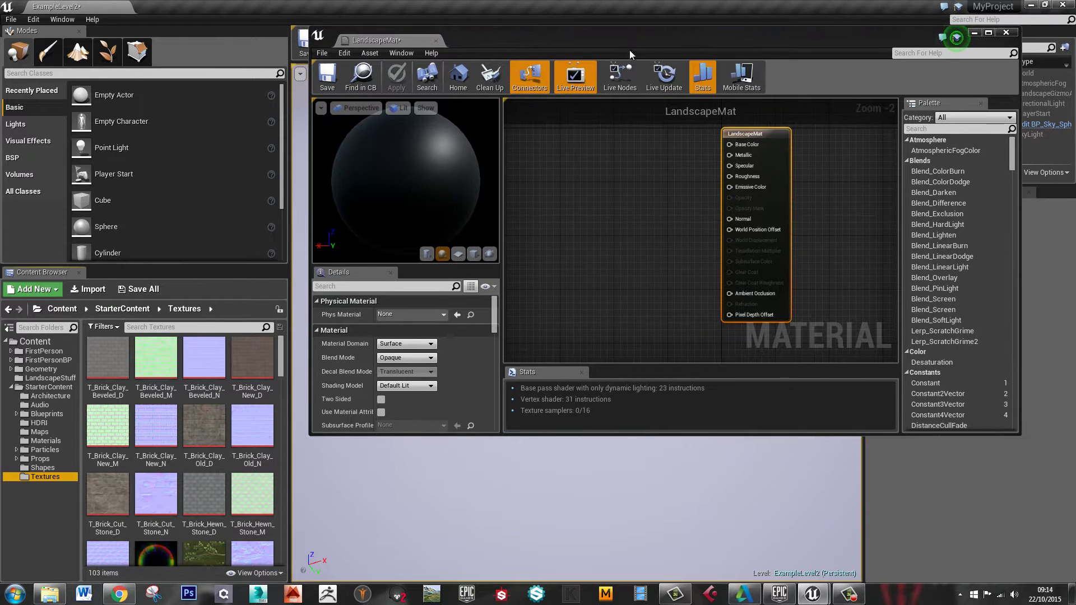
left_click_drag(641, 436, 642, 567)
Step: Add texture samples of T_Ground_Grass_D and T_Ground_Gravel_D to the LandscapeMat graph
left_click_drag(280, 371, 273, 451)
left_click_drag(107, 429, 576, 158)
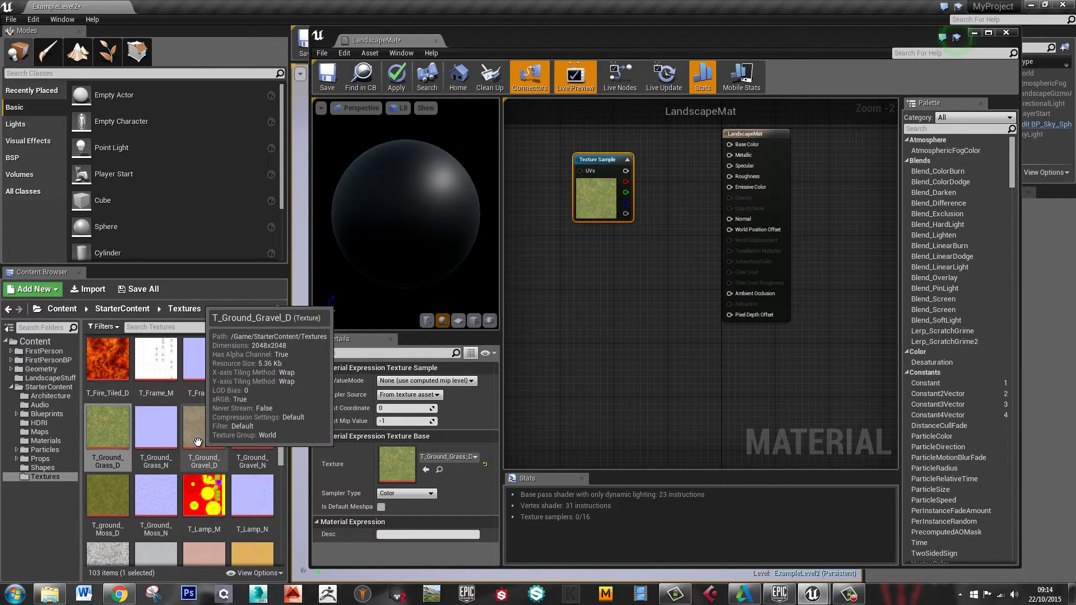
left_click_drag(197, 443, 581, 260)
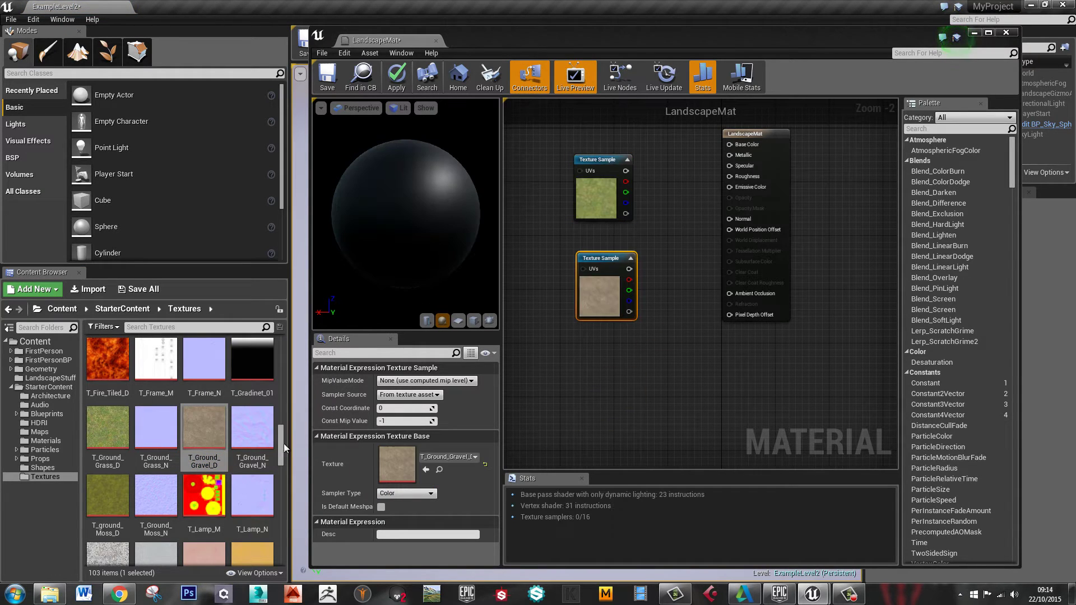
Step: Add texture samples of T_Rock_Smooth_Granite_D and T_CobbleStone_Pebble_D to the LandscapeMat graph
left_click_drag(283, 443, 282, 485)
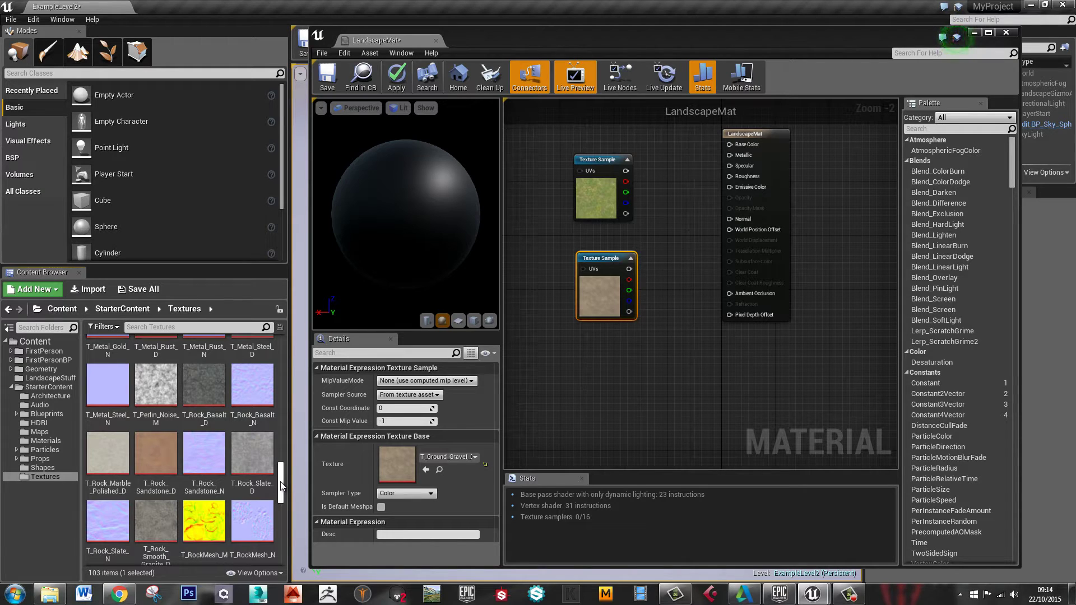
left_click_drag(281, 486, 282, 487)
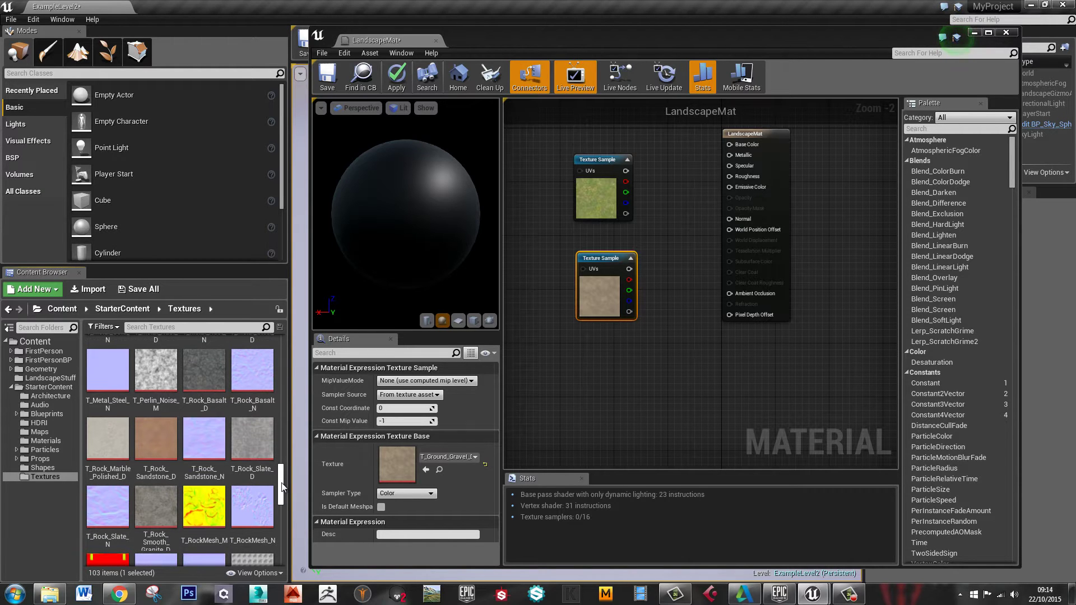
left_click_drag(155, 506, 585, 370)
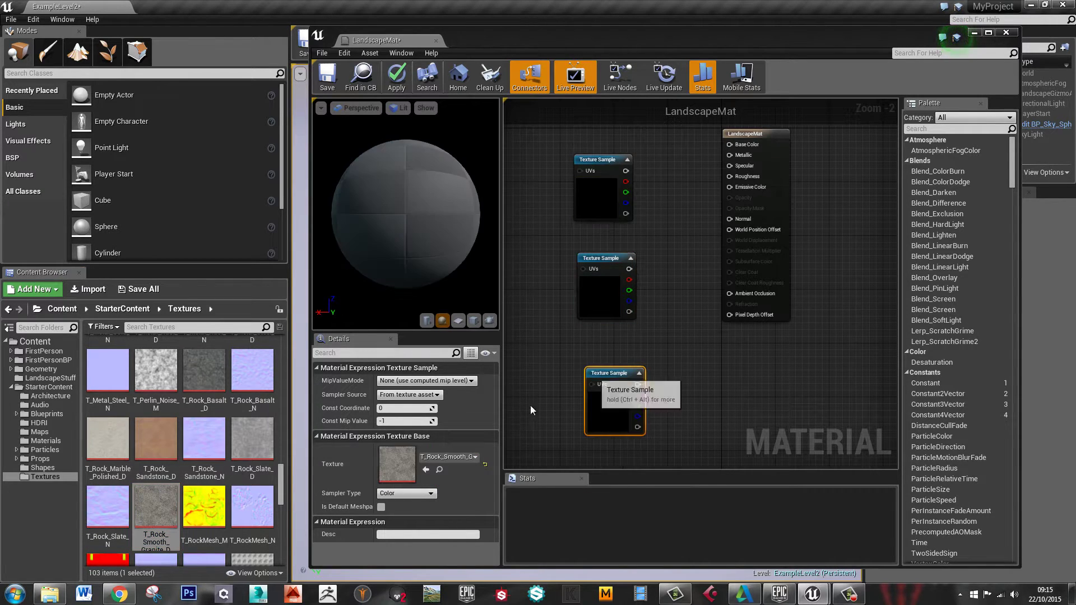
left_click_drag(280, 478, 283, 385)
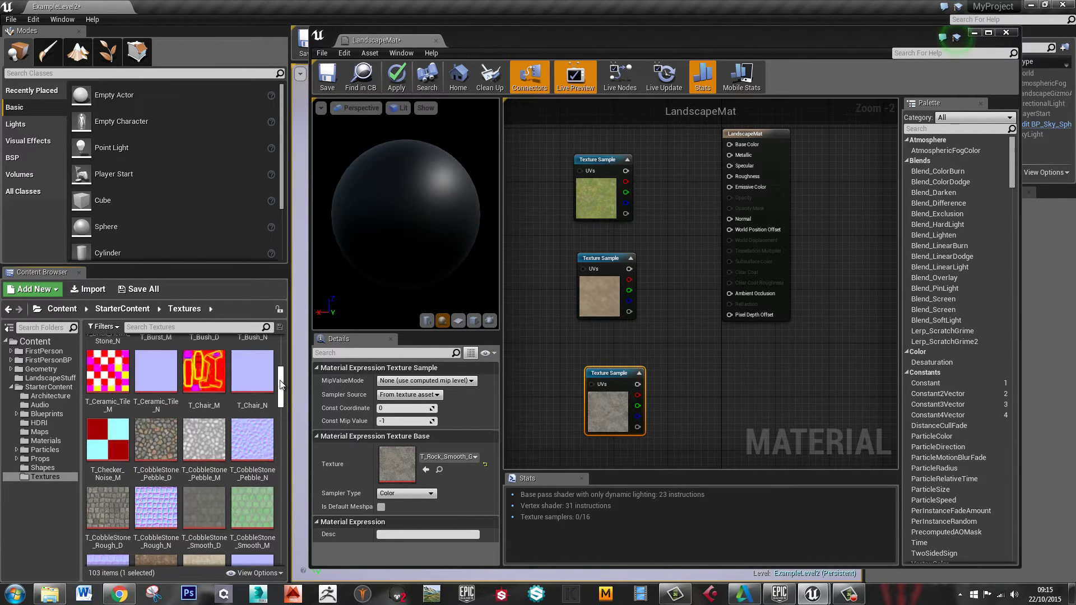
left_click_drag(157, 447, 674, 392)
right_click_drag(674, 391, 679, 338)
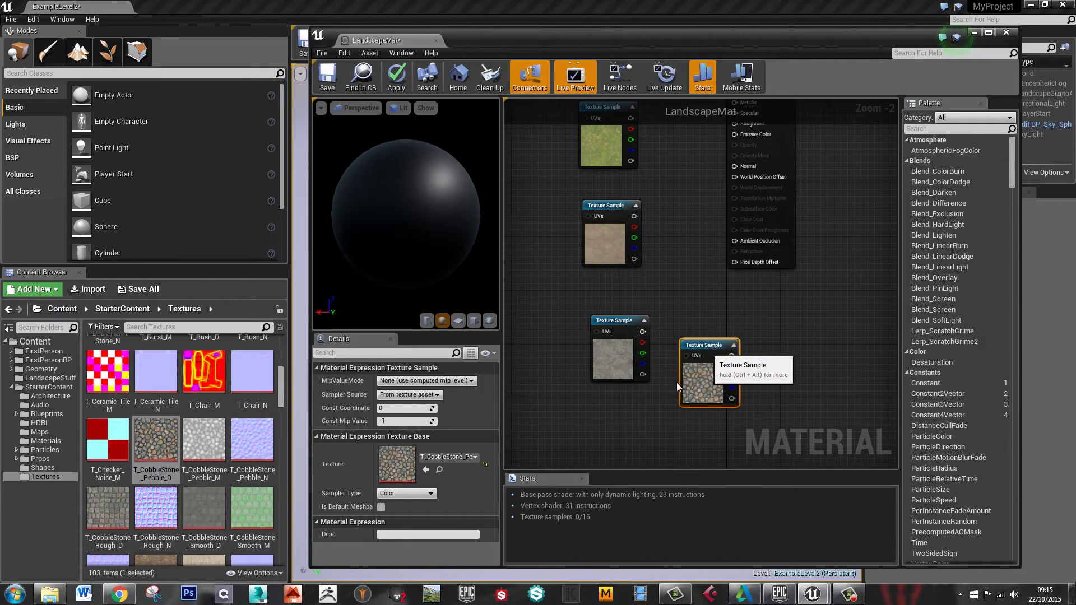
Step: Arrange the four texture samples in one column, ordered grass, gravel, granite and cobblestone from the top
left_click_drag(678, 381, 558, 437)
left_click_drag(614, 317, 576, 278)
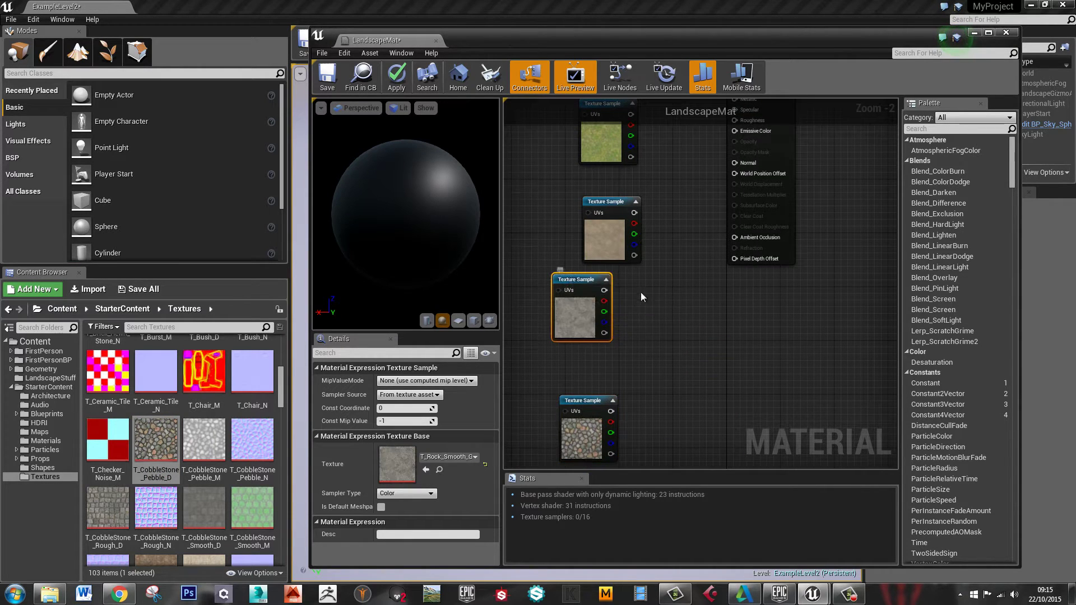
right_click_drag(640, 292, 670, 418)
left_click_drag(631, 228, 564, 149)
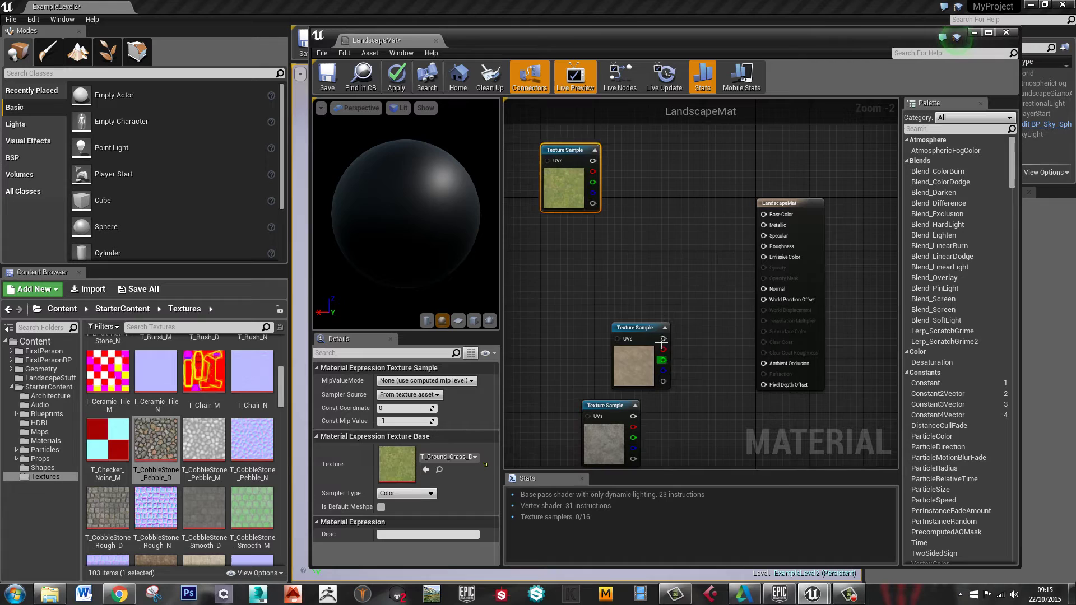
left_click_drag(646, 329, 573, 231)
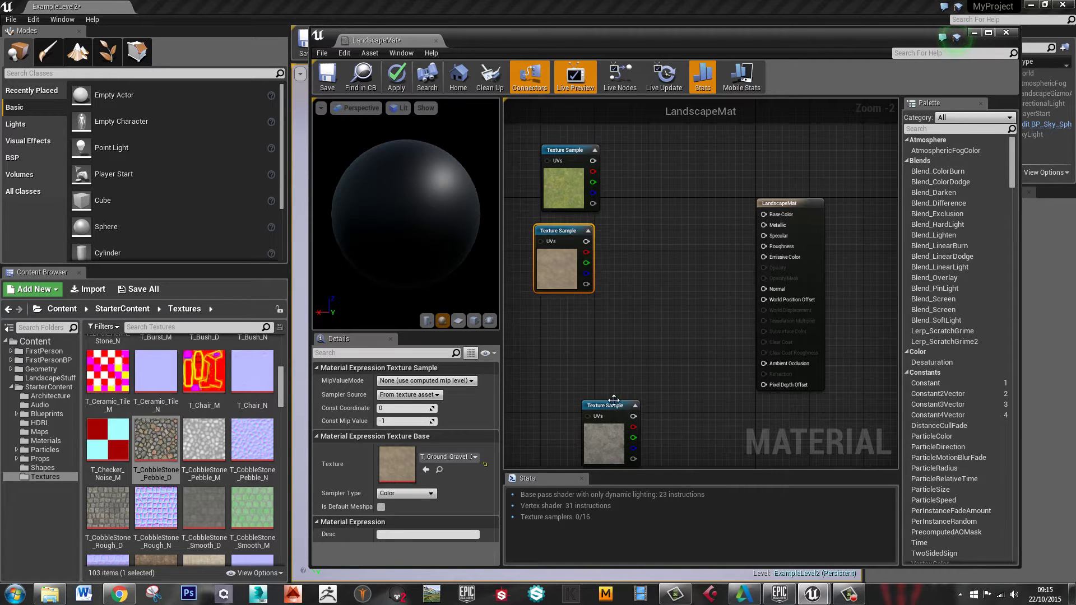
left_click_drag(611, 404, 569, 306)
scroll(607, 401, "down", 2)
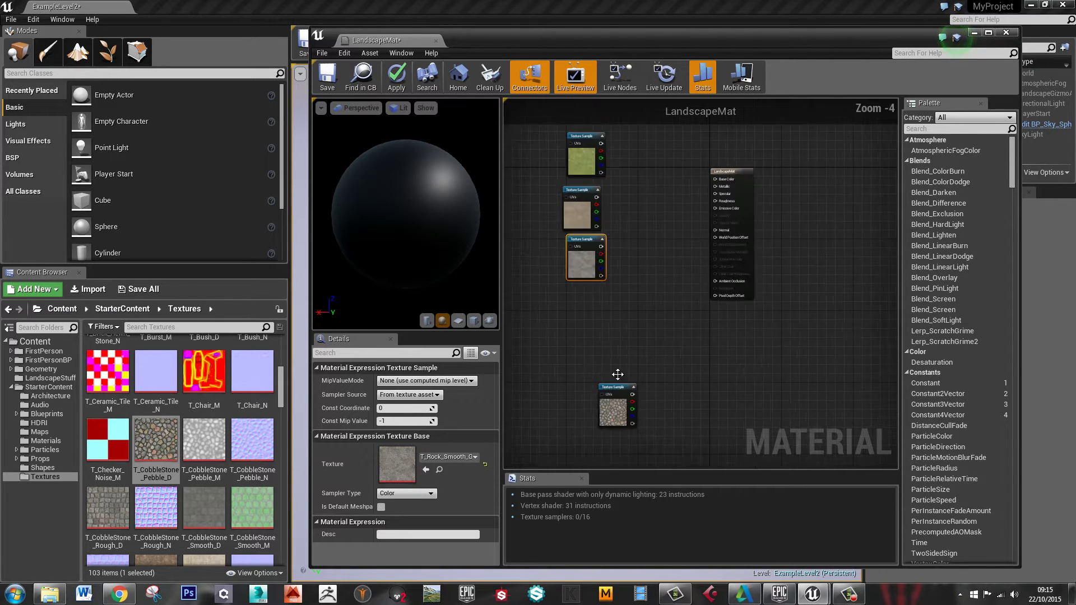
left_click_drag(616, 395, 590, 302)
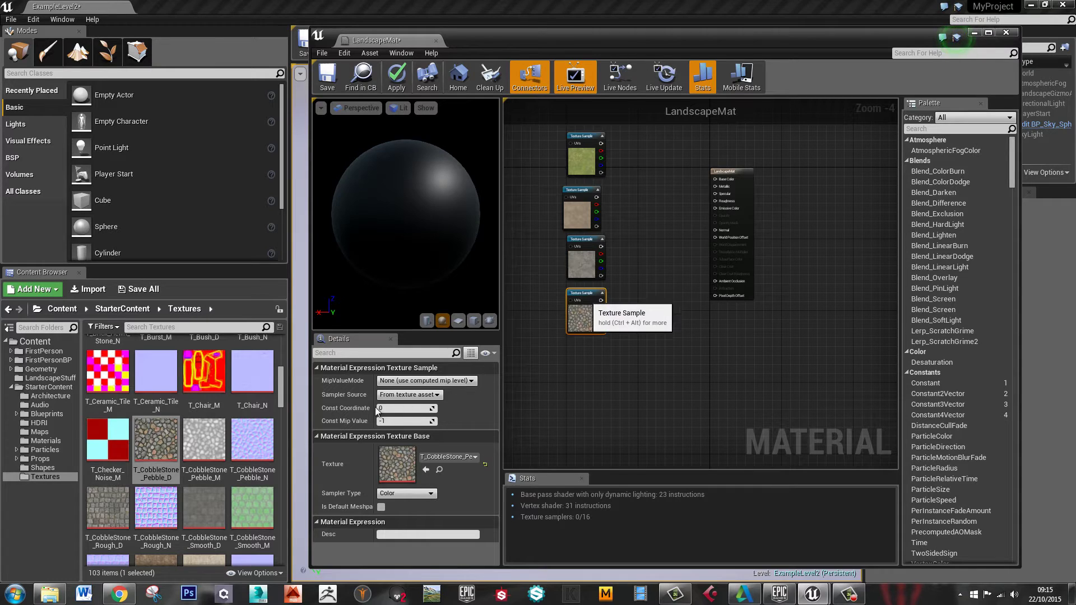
Step: Add a T_Metal_Aluminum_D texture sample below the cobblestone sample in the column
left_click_drag(282, 394, 284, 468)
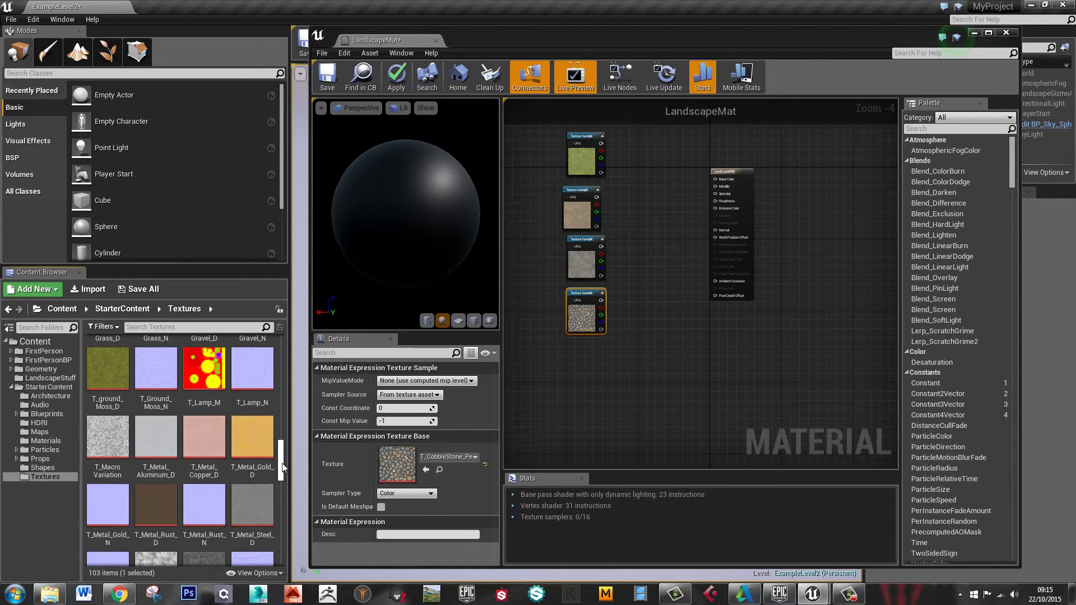
left_click_drag(156, 440, 605, 370)
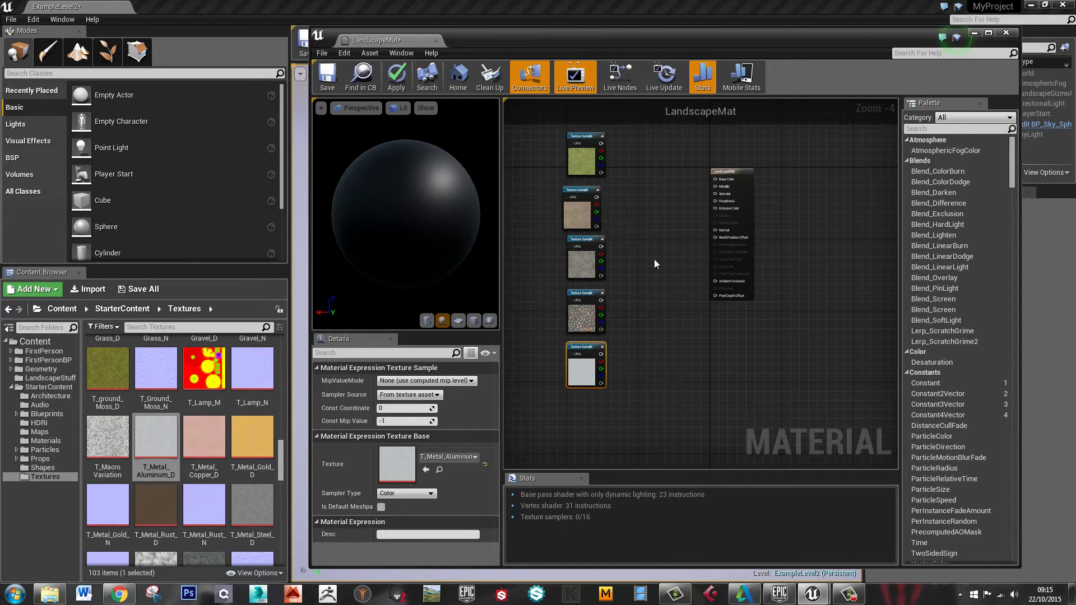
Step: Maximize the material editor and move the LandscapeMat result node farther away from the texture samples
left_click_drag(666, 35, 611, 1)
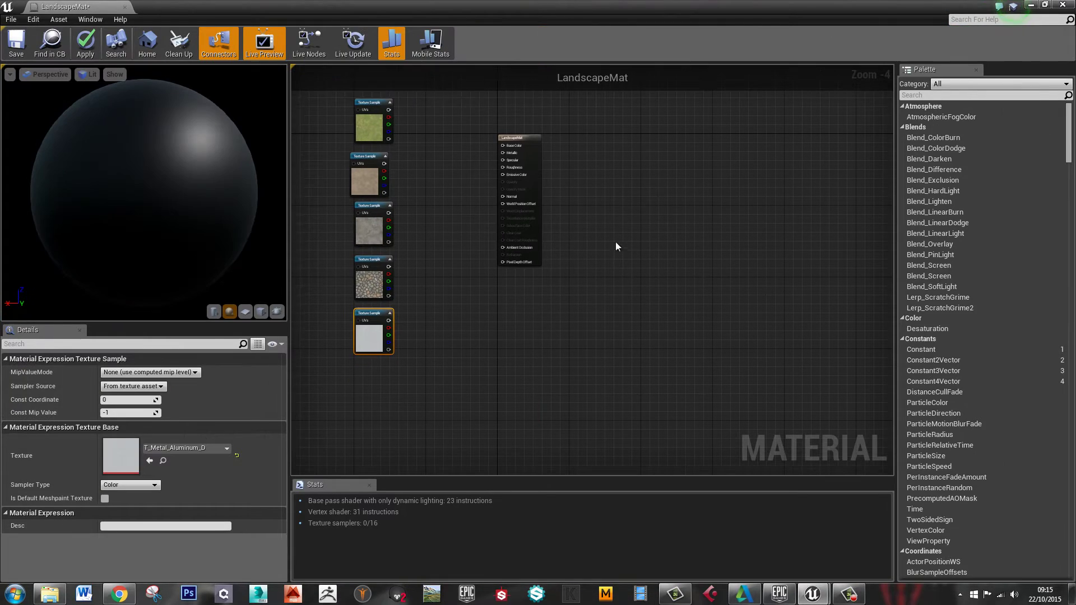
right_click_drag(425, 252, 622, 369)
left_click_drag(709, 255, 763, 264)
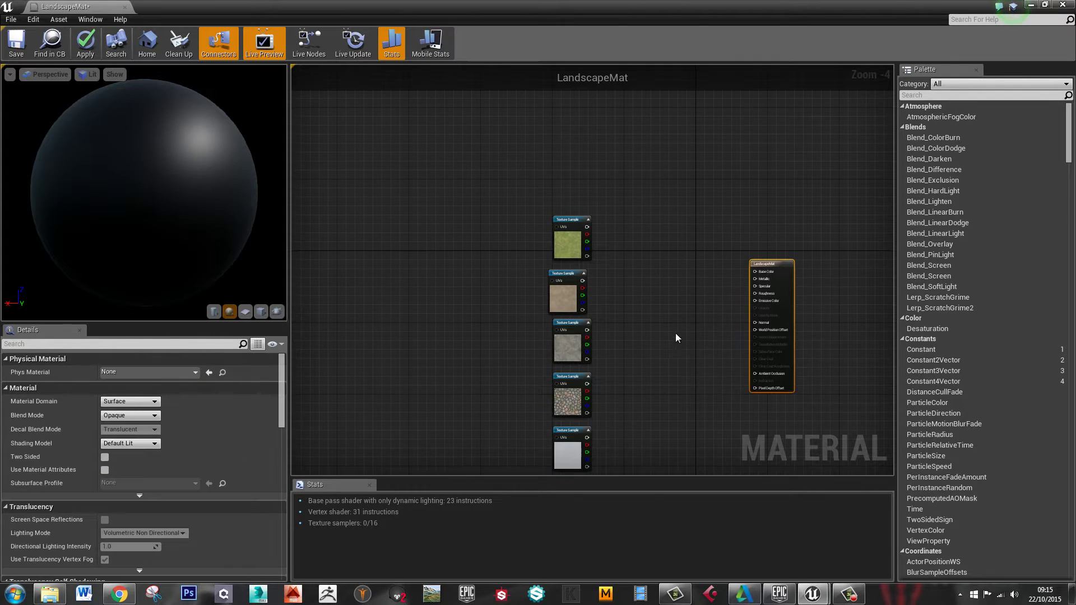
Step: Add a LandscapeLayerBlend node between the texture samples and the LandscapeMat result node
right_click_drag(675, 333, 576, 258)
right_click(535, 257)
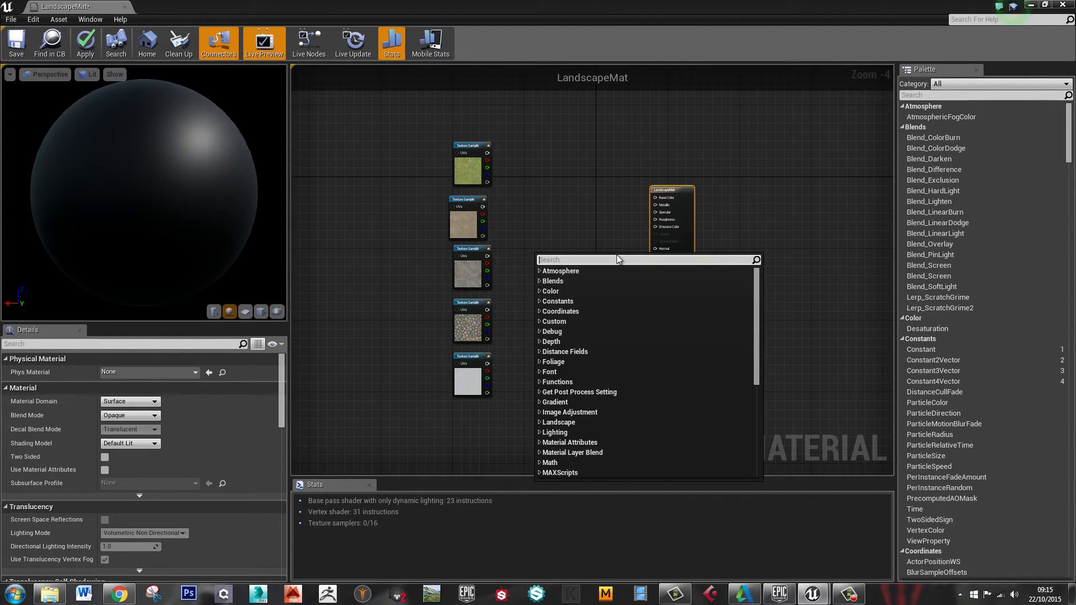
type("landsc")
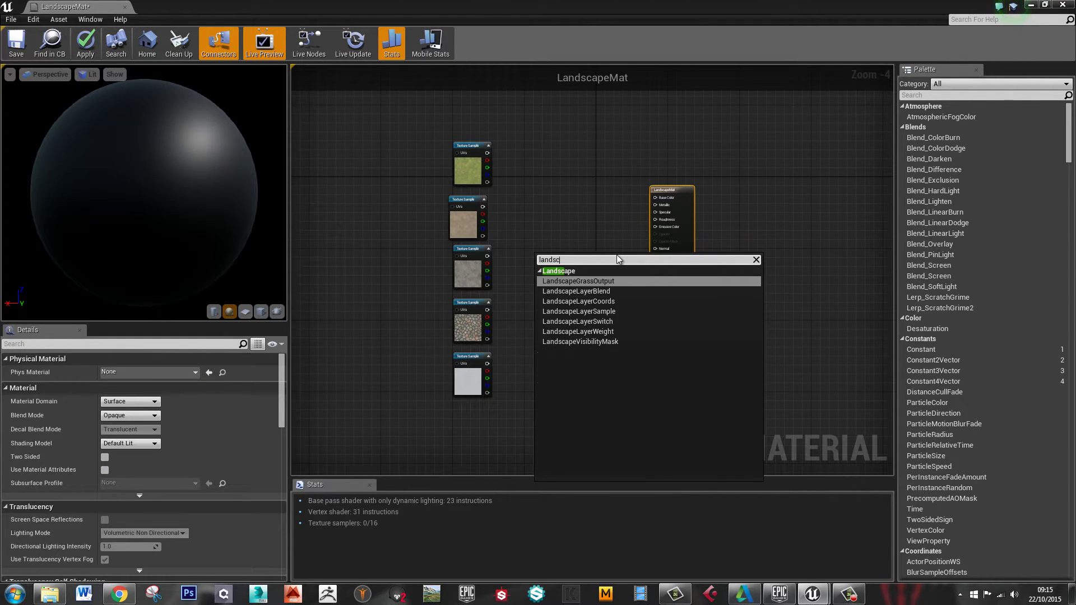
left_click(607, 291)
left_click_drag(549, 253, 581, 235)
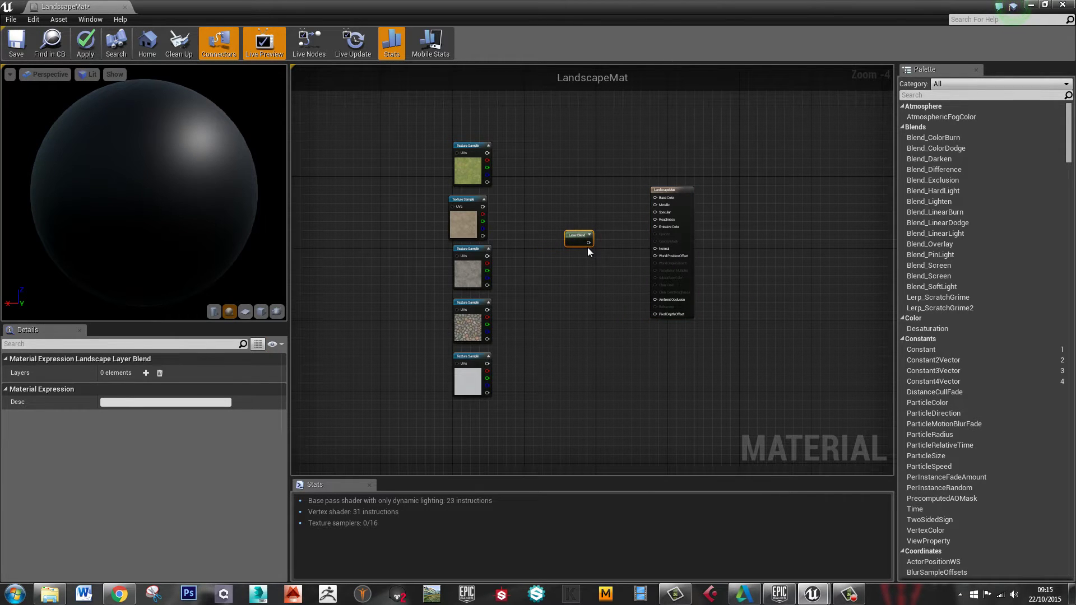
Step: Add five layer elements to the Layer Blend node
left_click(145, 373)
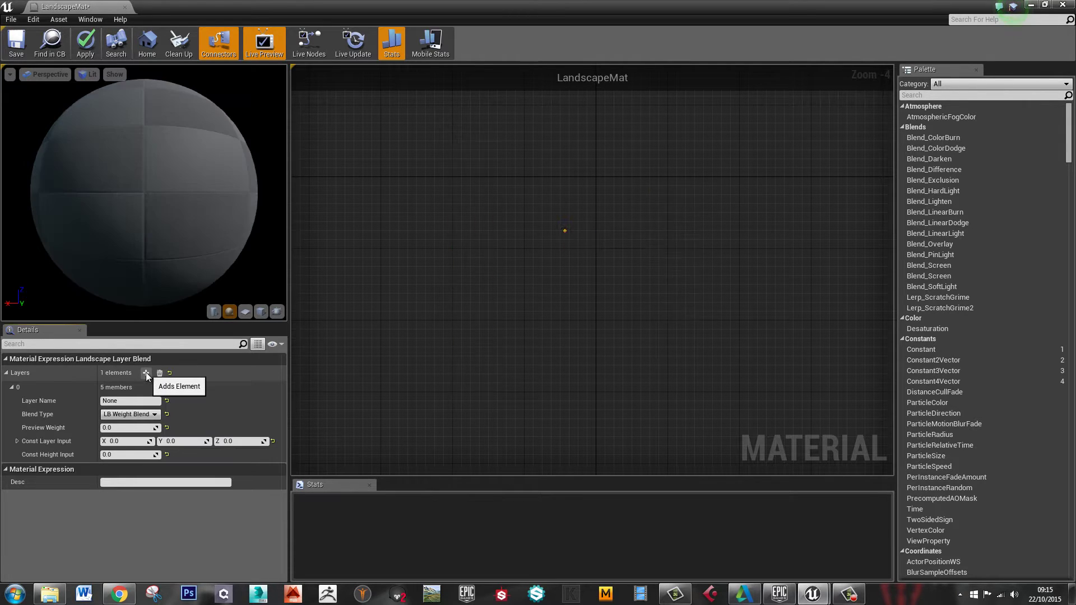
left_click(146, 373)
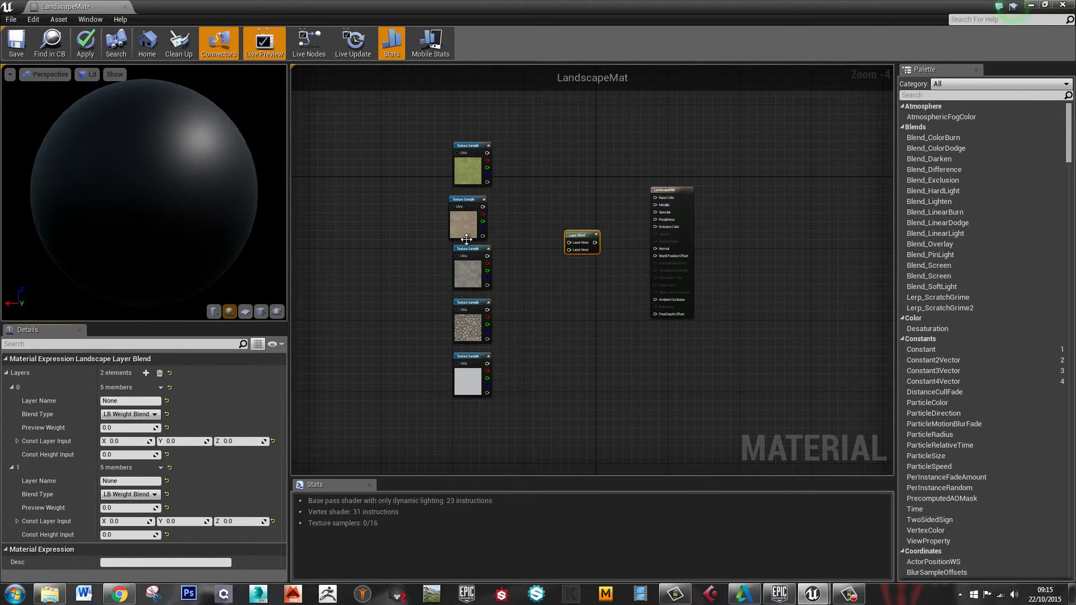
left_click(145, 373)
left_click(146, 374)
left_click(146, 374)
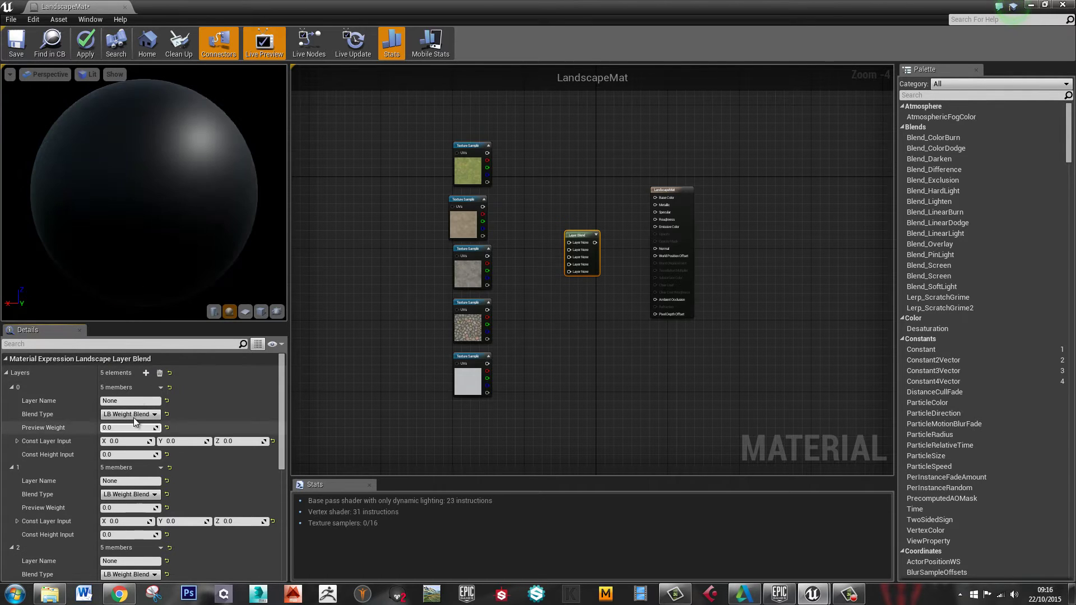
Step: Name layer 0 of the Layer Blend node Grass and set its preview weight to 1
left_click_drag(138, 401, 11, 400)
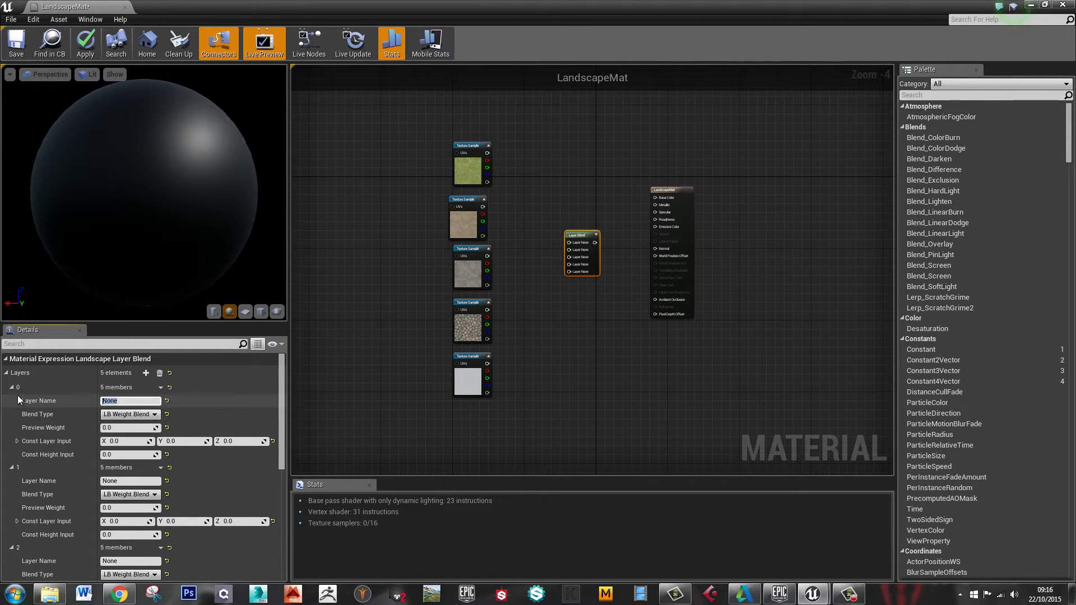
type("Grs")
key("BackSpace")
key("Return")
type("Grass")
key("Return")
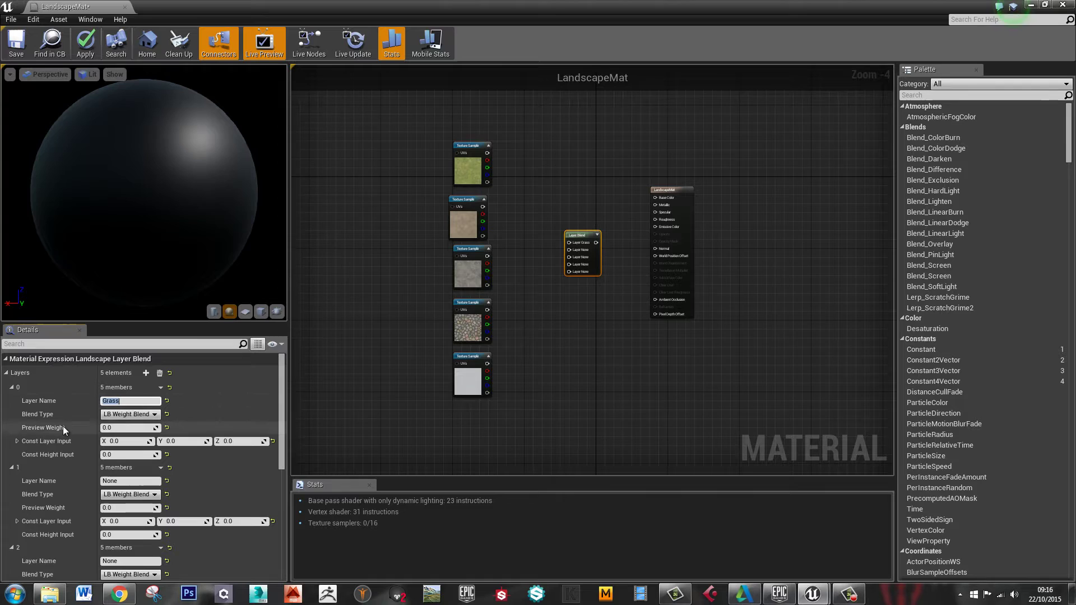
left_click(121, 428)
type("1")
key("Return")
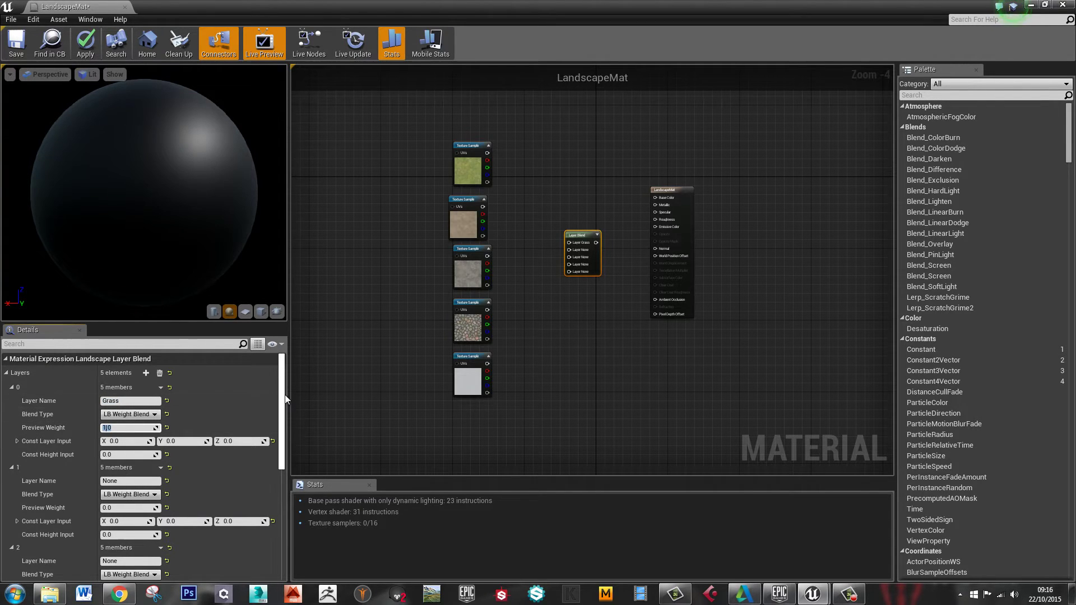
Step: Name layer 1 of the Layer Blend node Sand and layer 2 Rock
left_click_drag(283, 399, 285, 424)
left_click(130, 418)
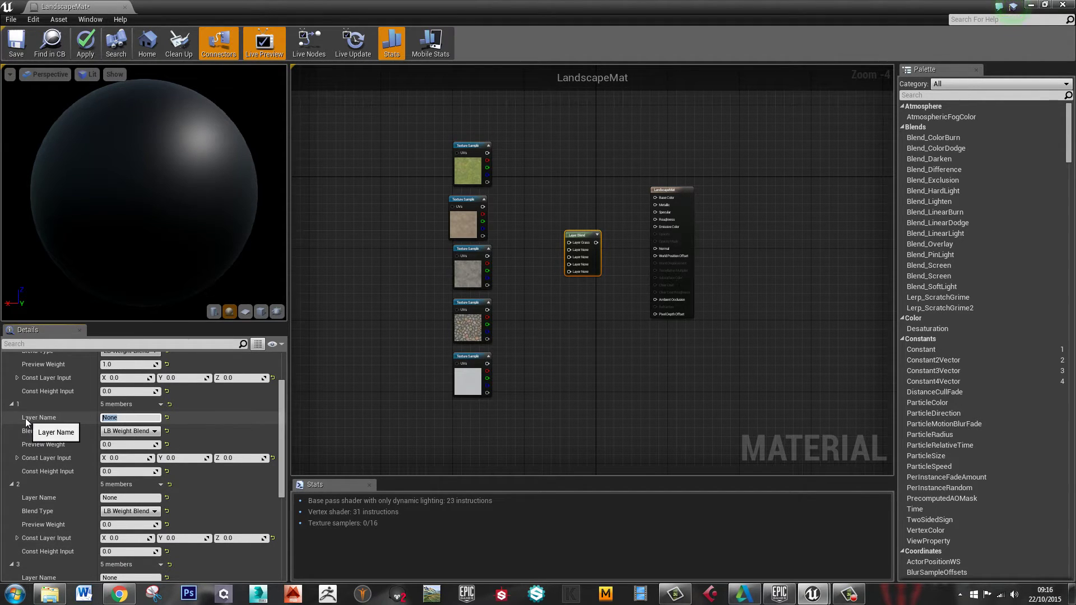
type("Sand")
key("Return")
left_click_drag(133, 497, 9, 496)
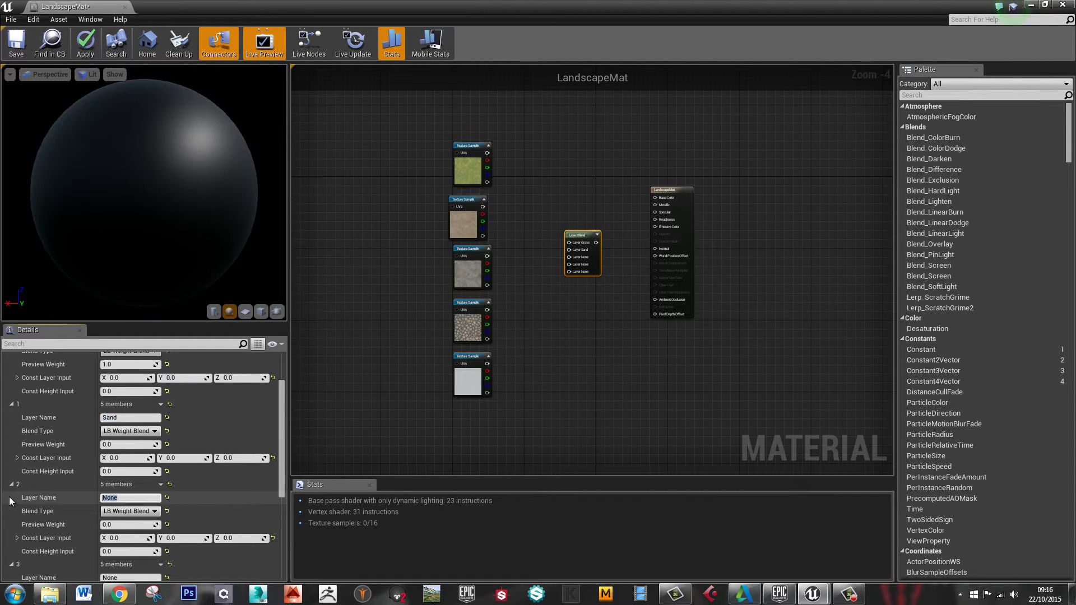
type("Rock")
key("Return")
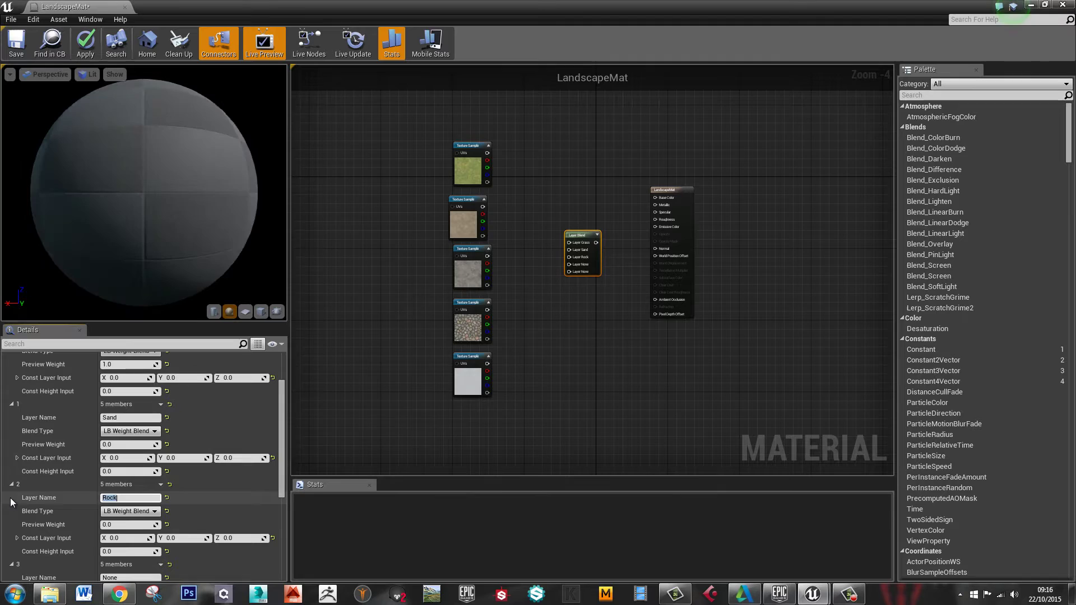
Step: Name layer 3 of the Layer Blend node Shale and layer 4 Snow
scroll(101, 448, "down", 3)
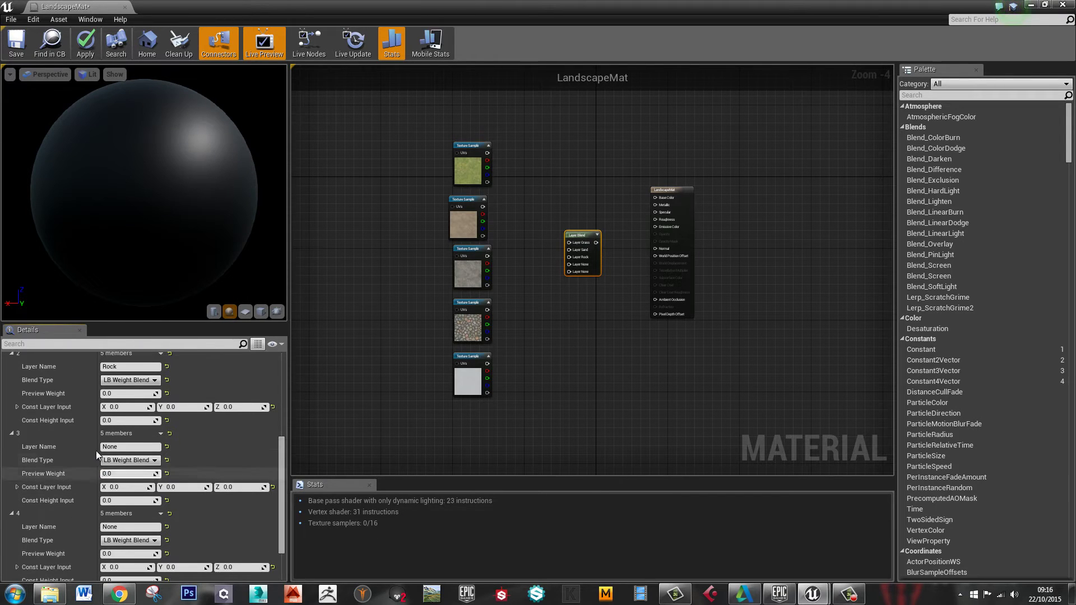
left_click(124, 446)
type("Shale")
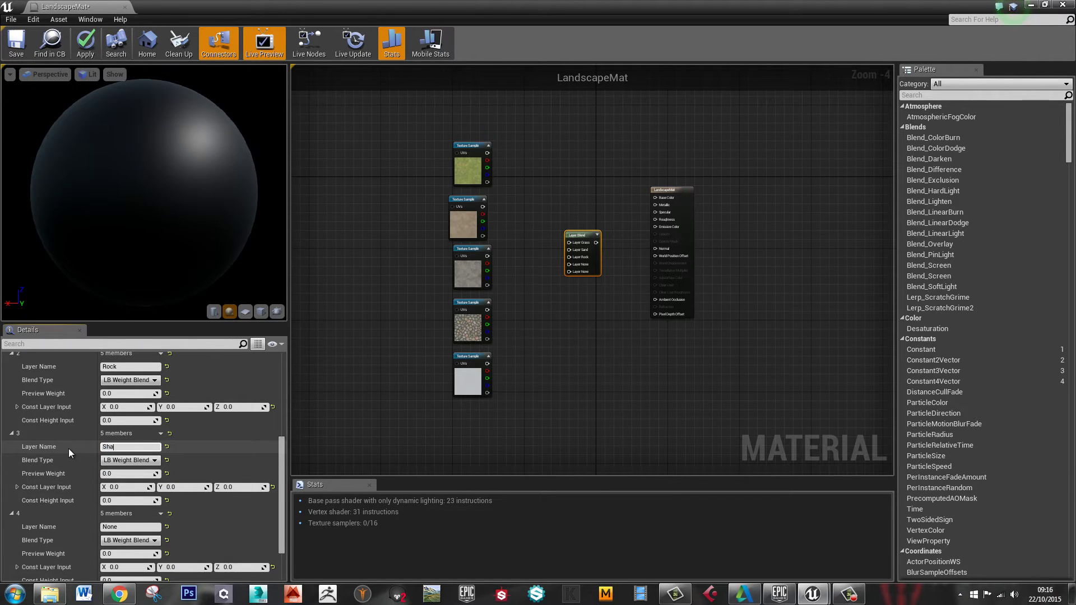
key("Return")
left_click(119, 527)
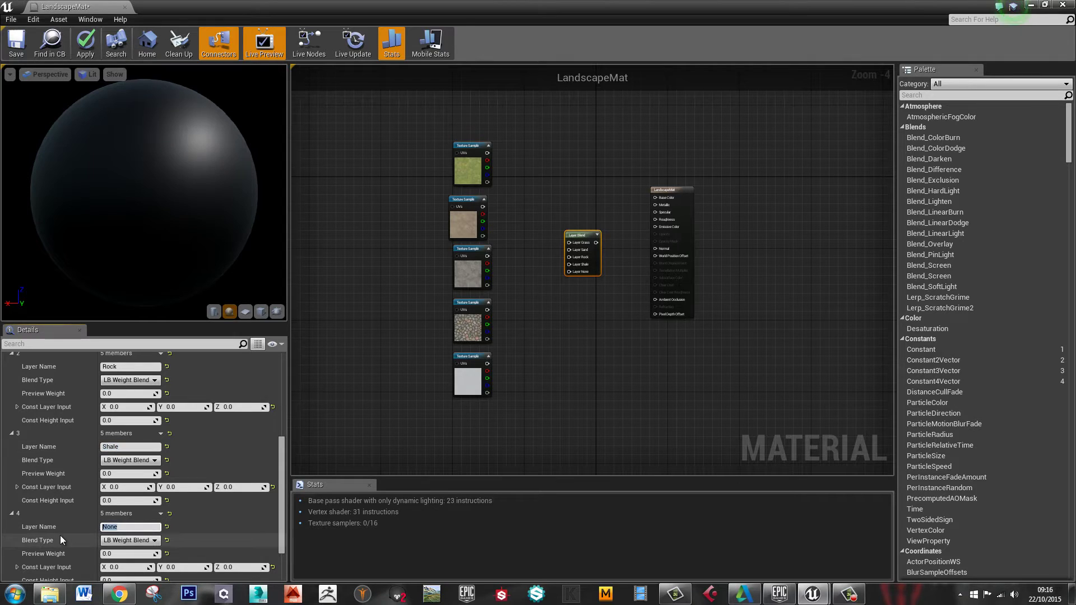
type("Snow")
key("Return")
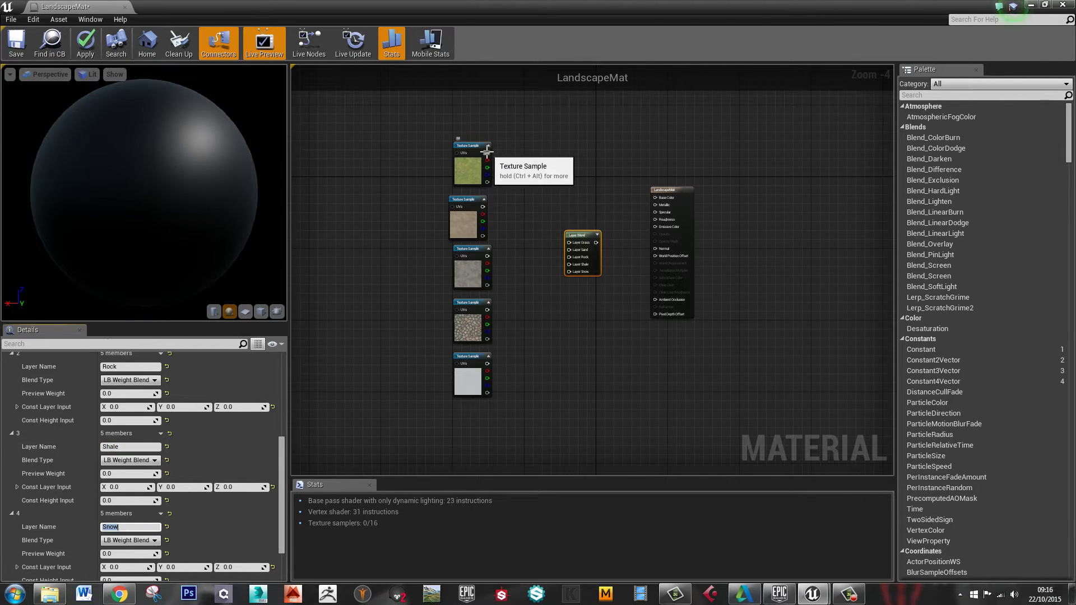
Step: Connect the five texture samples in column order to the Layer Blend node's Grass, Sand, Rock, Shale and Snow inputs
left_click_drag(487, 153, 569, 243)
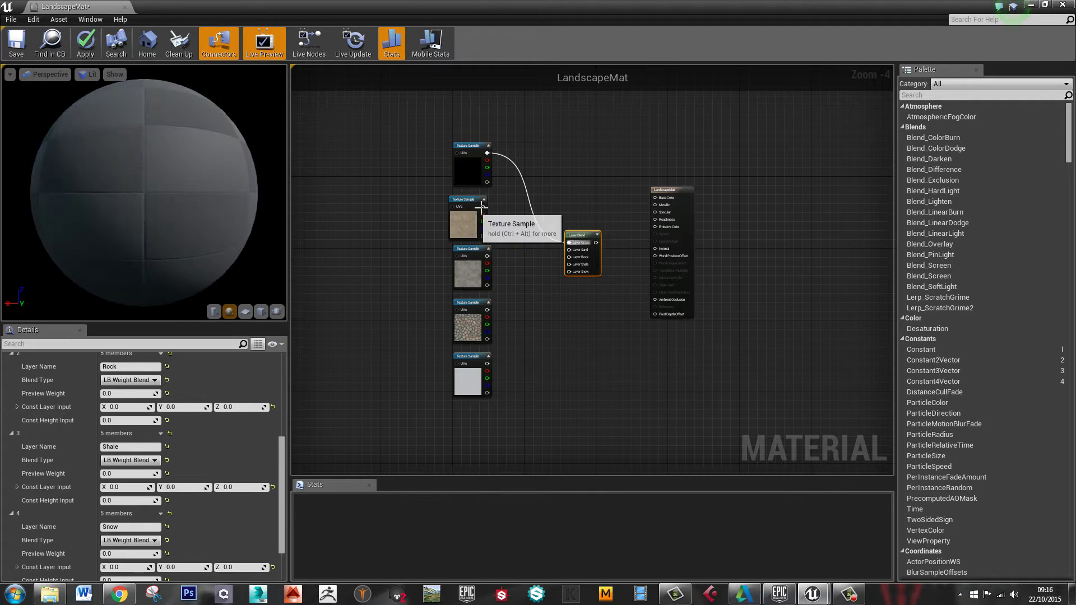
left_click_drag(482, 207, 570, 250)
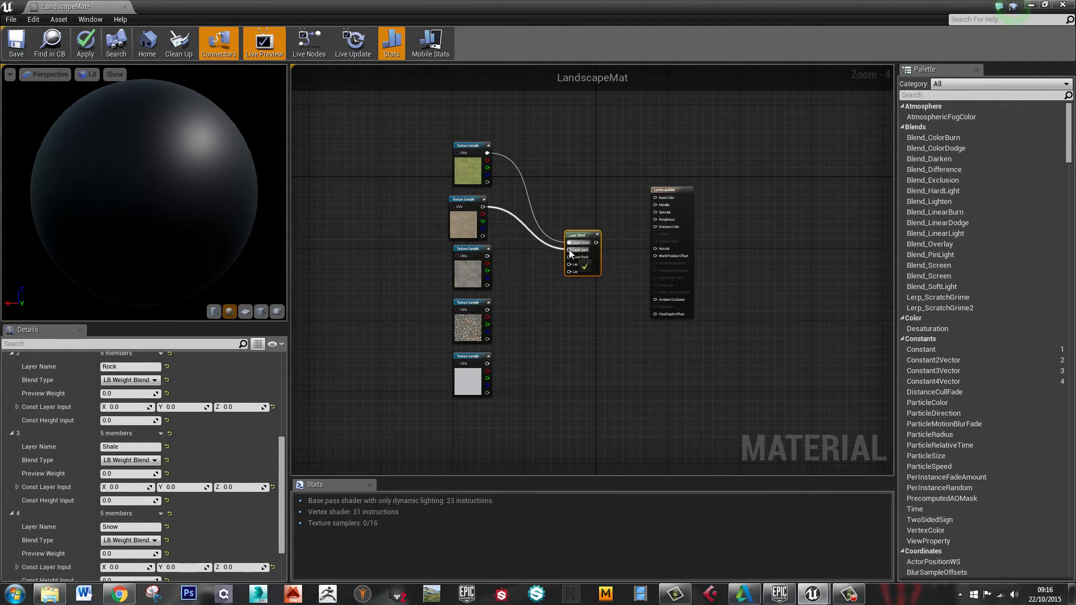
scroll(553, 271, "up", 2)
left_click_drag(455, 246, 579, 247)
left_click_drag(455, 327, 456, 408)
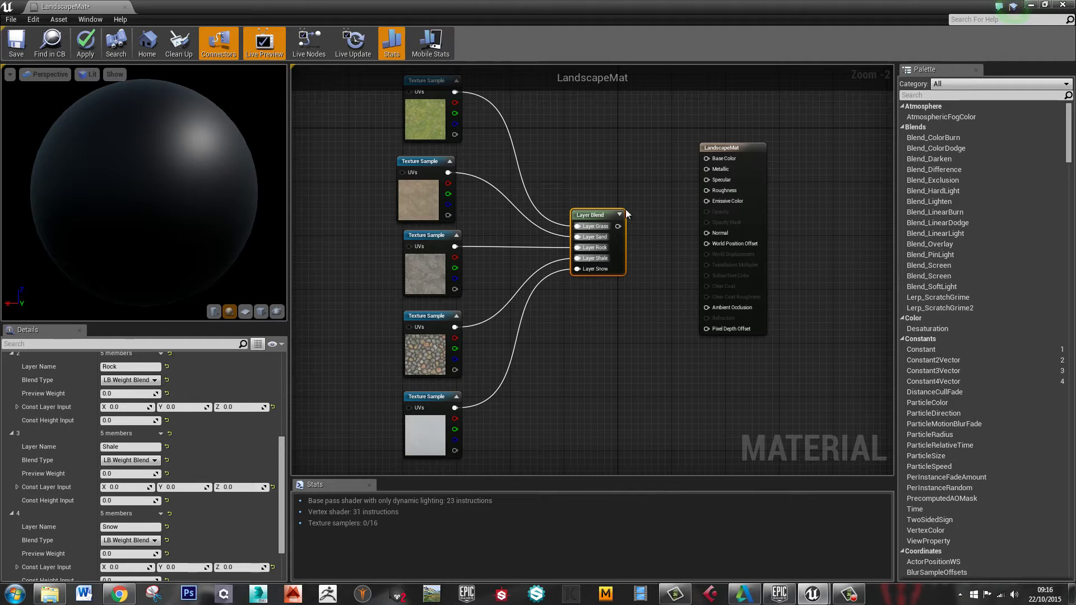
Step: Connect the Layer Blend output to the Base Color input of the LandscapeMat node
left_click_drag(615, 221, 710, 159)
scroll(537, 250, "down", 3)
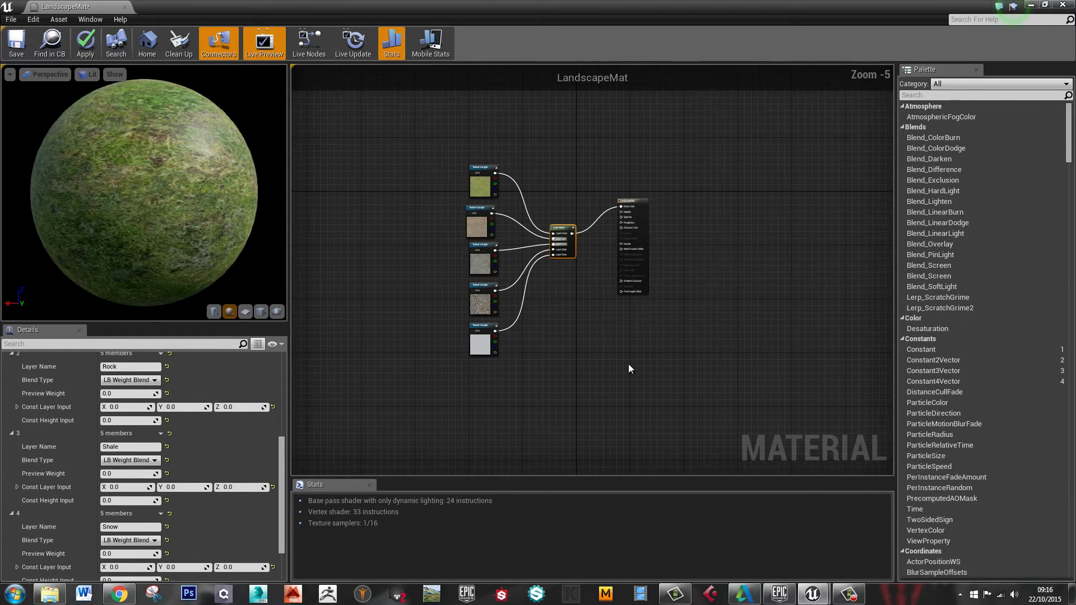
left_click(627, 365)
scroll(536, 269, "up", 5)
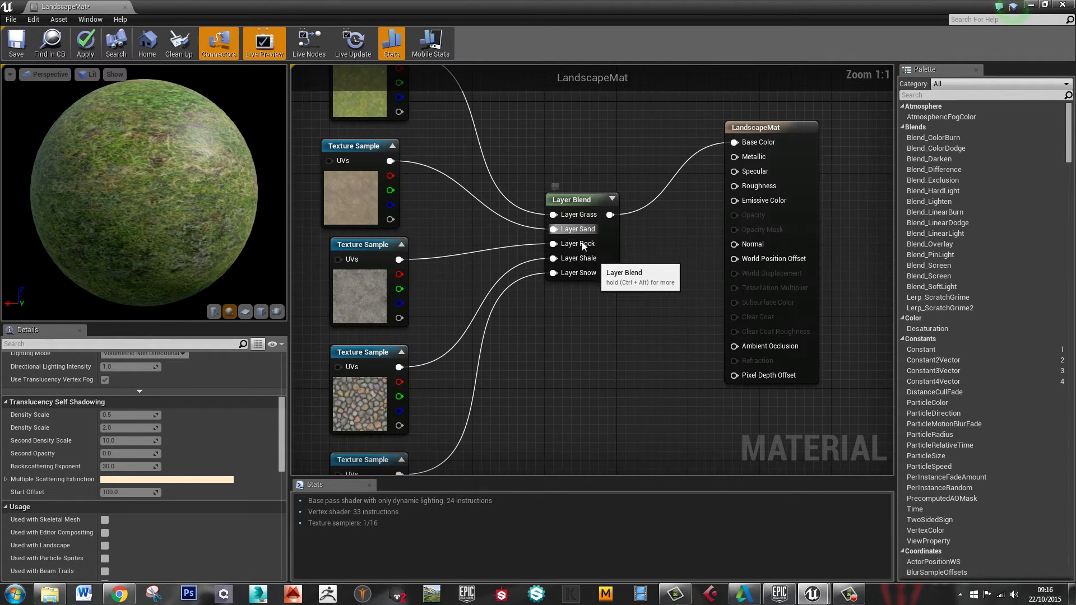
scroll(660, 313, "down", 6)
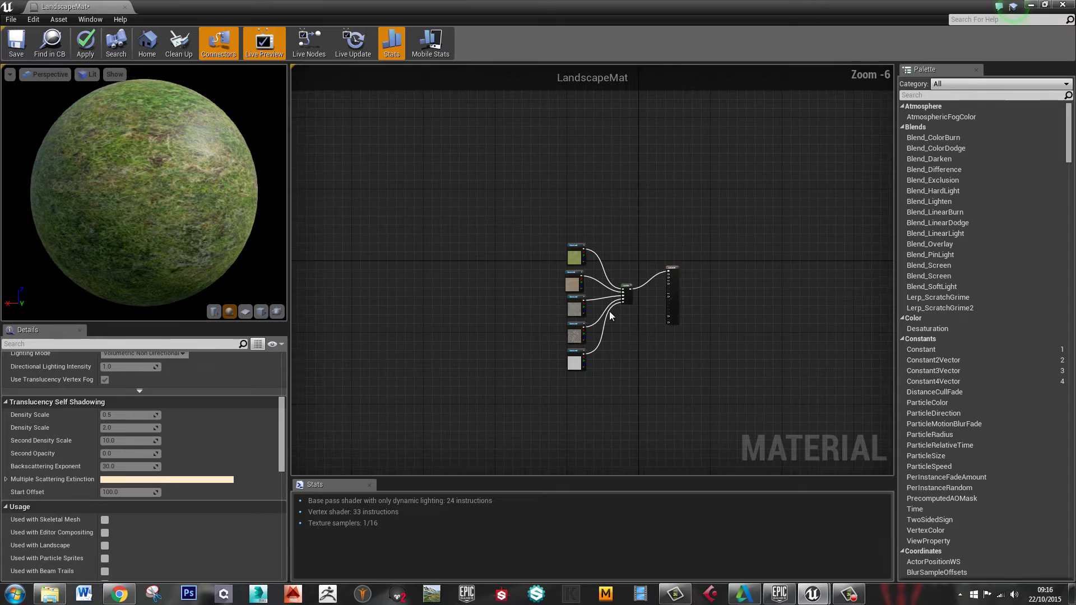
Step: Duplicate the Layer Blend node below the texture samples and connect the copy to LandscapeMat's Normal input
left_click(624, 290)
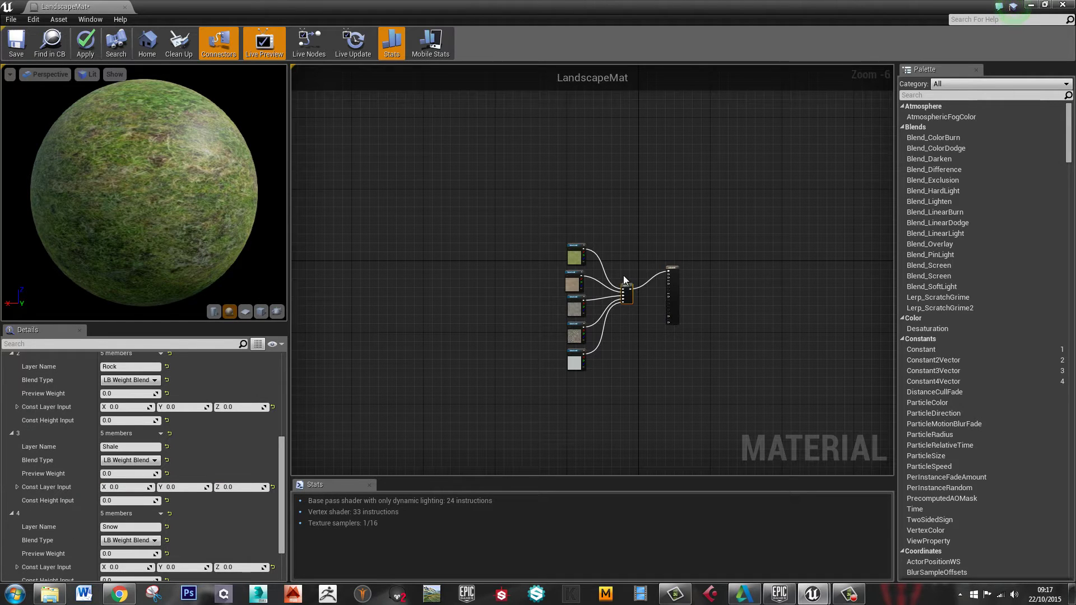
left_click_drag(638, 291, 625, 418)
right_click_drag(564, 399, 488, 293)
scroll(487, 291, "up", 6)
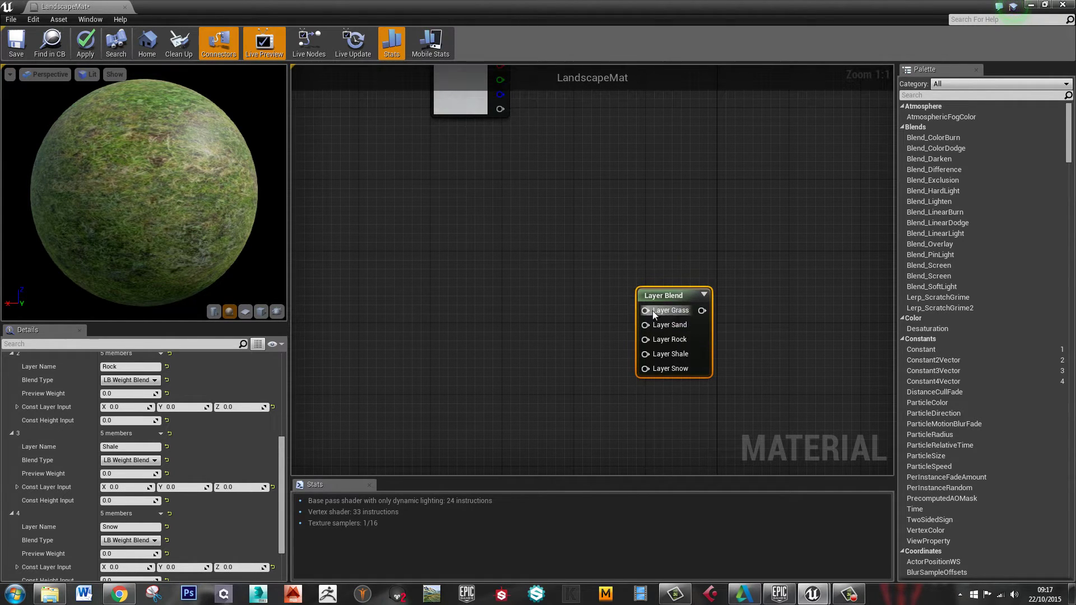
scroll(721, 292, "down", 5)
right_click_drag(619, 369, 513, 396)
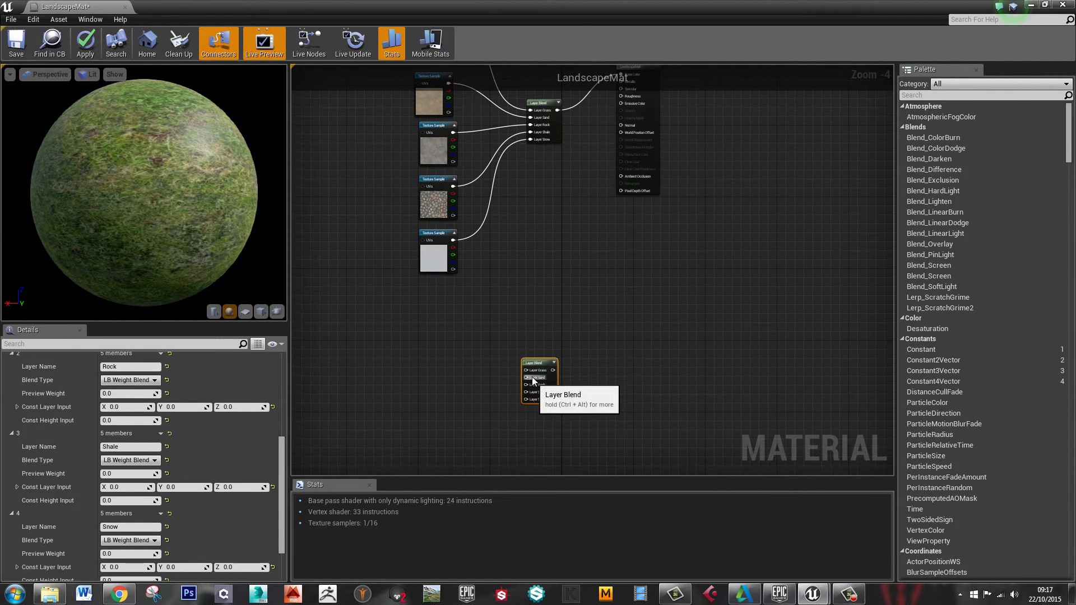
left_click_drag(553, 370, 621, 166)
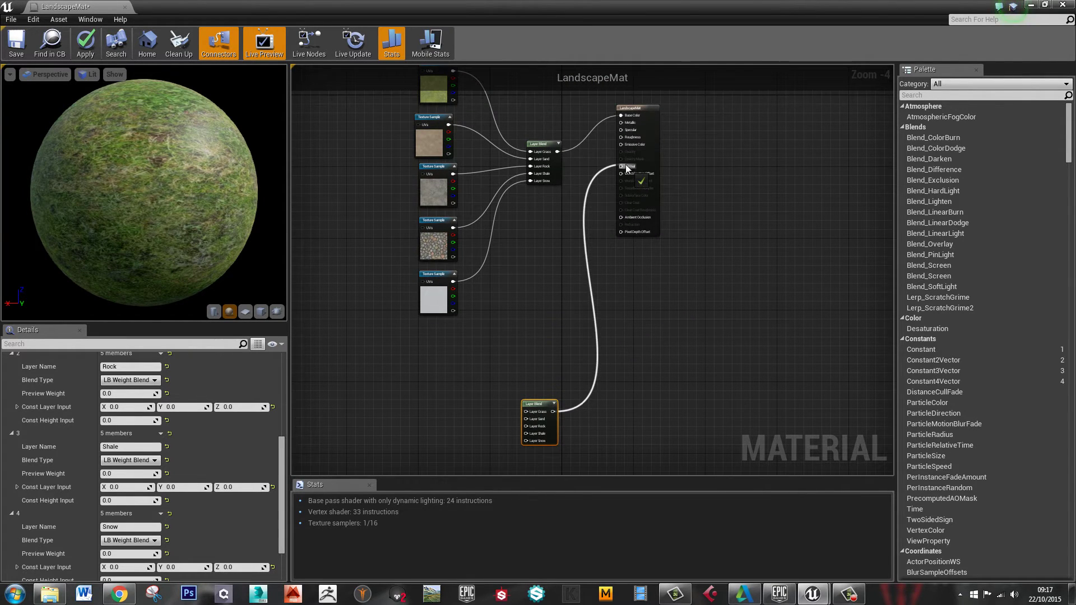
Step: Delete the duplicate Layer Blend node that feeds the Normal input
left_click(541, 399)
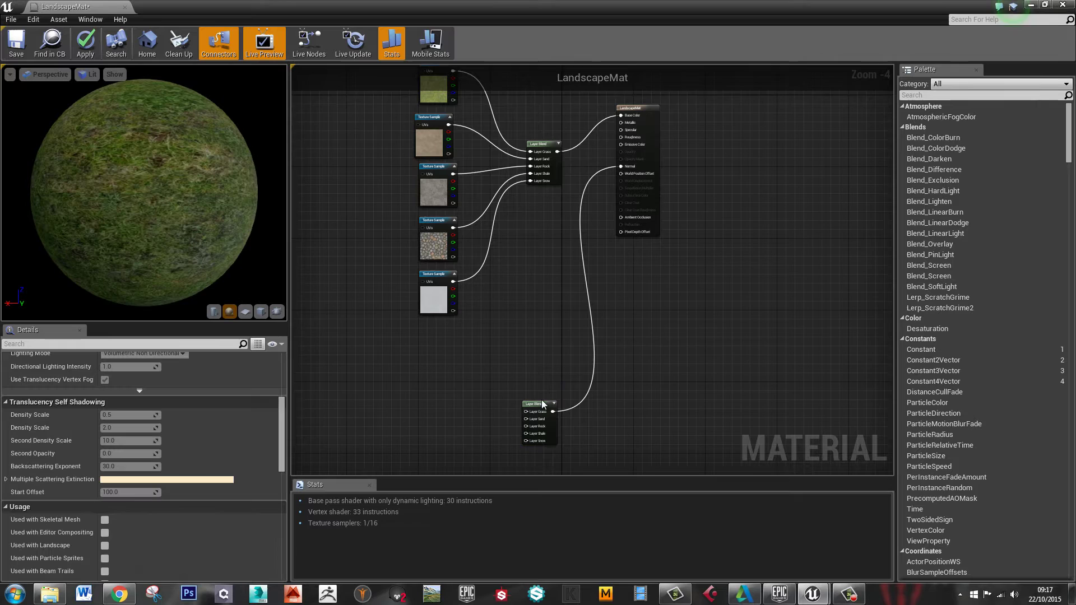
left_click(542, 404)
key("Delete")
Step: Move the five texture samples and the Layer Blend node together farther away from the LandscapeMat node
right_click_drag(512, 236, 537, 343)
left_click_drag(403, 144, 582, 385)
left_click_drag(565, 252, 460, 220)
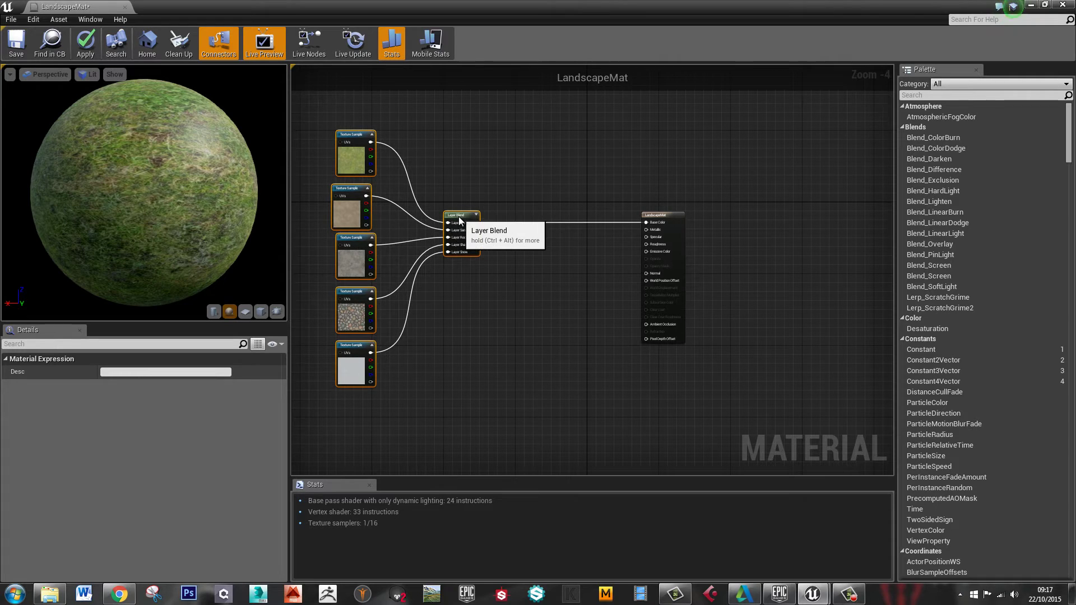
left_click(552, 280)
Step: Add a Constant node with value 0, connect it to the Metallic input and align it beside that input
scroll(538, 258, "up", 3)
scroll(526, 249, "up", 1)
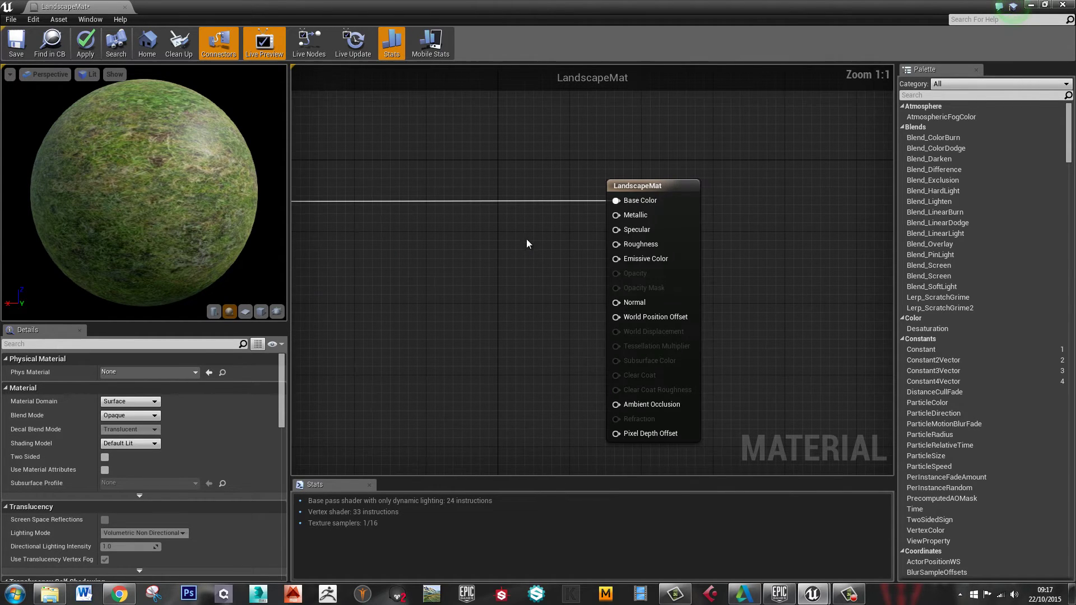
left_click(526, 237)
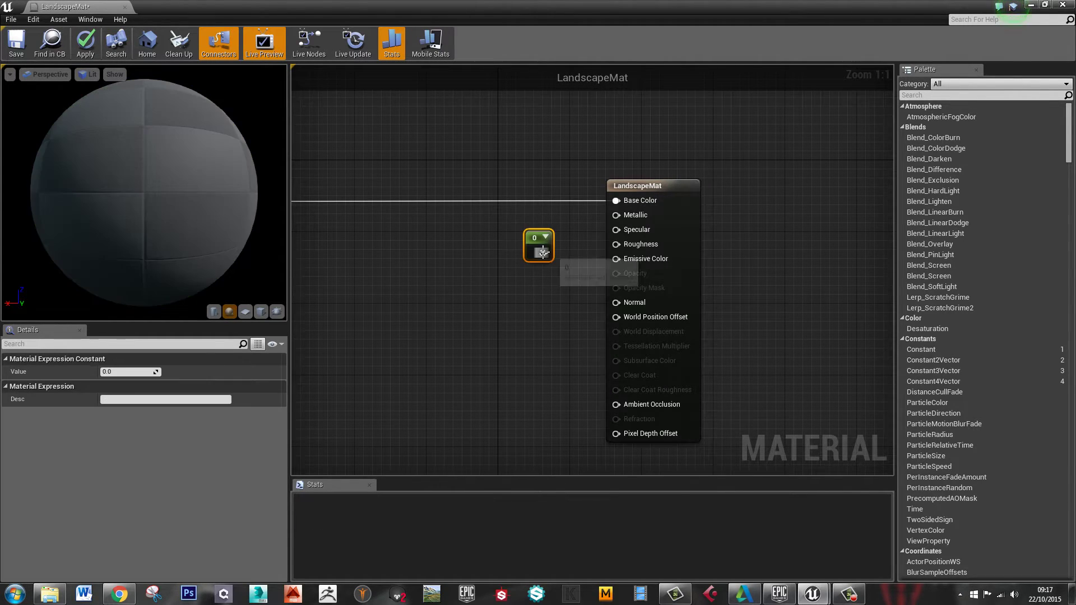
left_click_drag(543, 252, 615, 215)
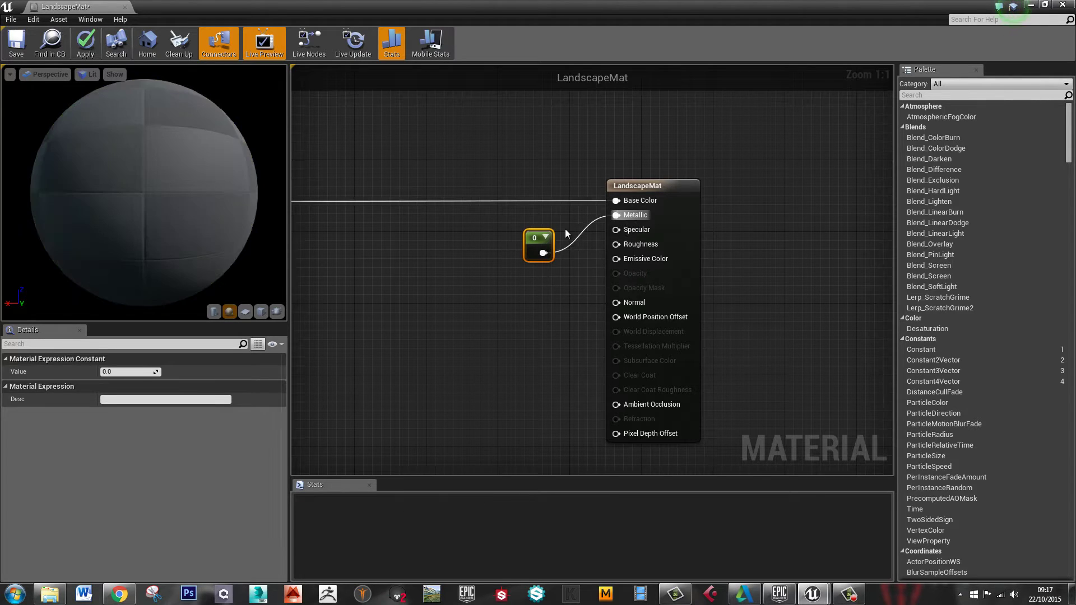
left_click_drag(536, 238, 521, 203)
left_click(523, 266)
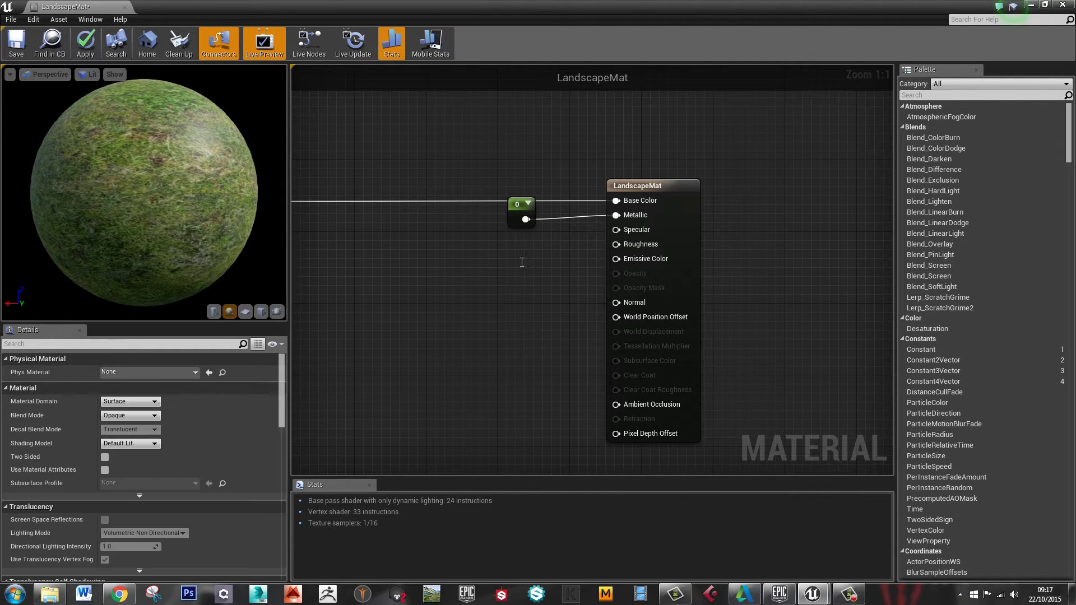
Step: Add a second Constant node, connect it to the Roughness input and set its value to 0.9
left_click(523, 263)
left_click_drag(539, 284, 615, 245)
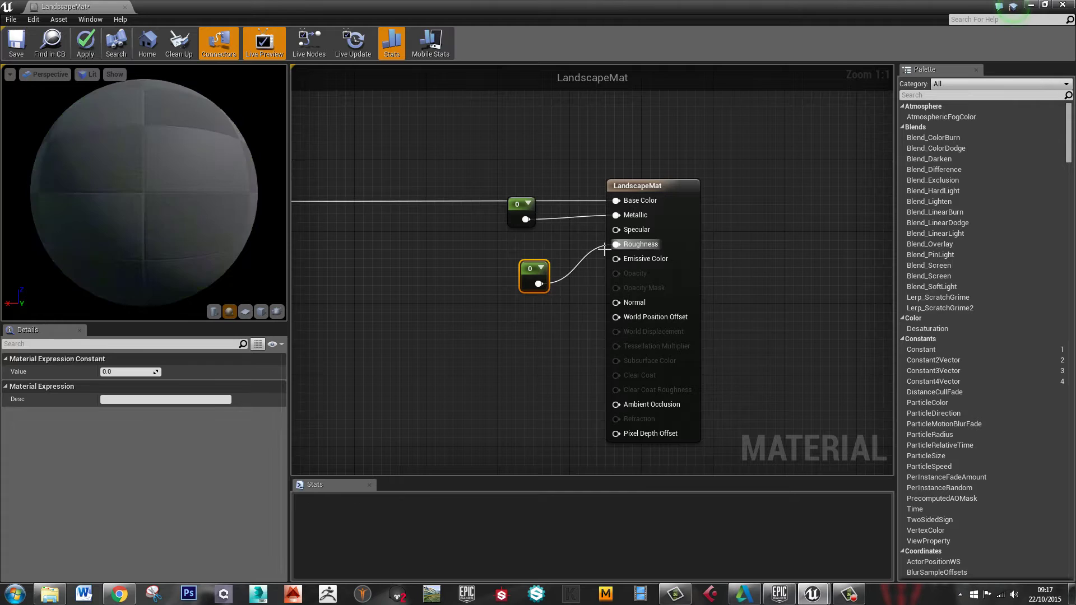
left_click(150, 371)
type(".9")
key("Return")
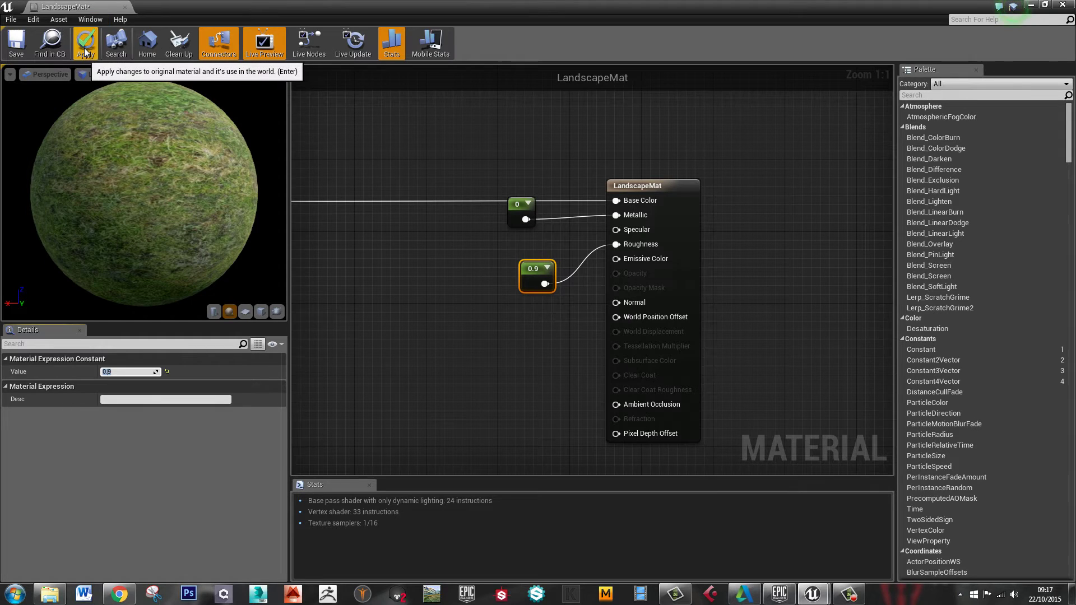
Step: Save the LandscapeMat material and minimize the material editor to return to the level
left_click(16, 43)
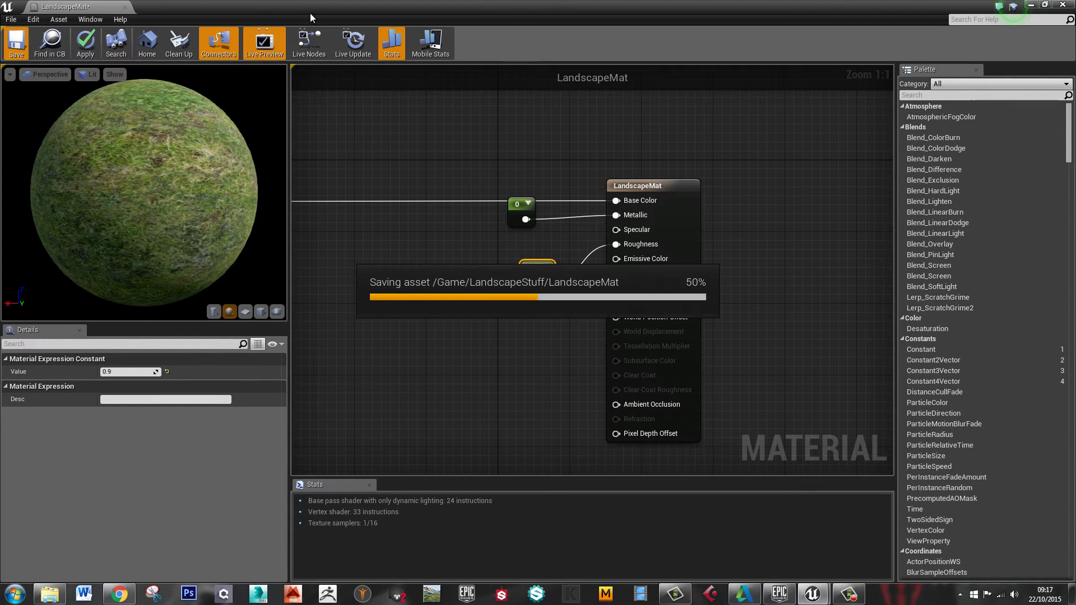
left_click(1031, 4)
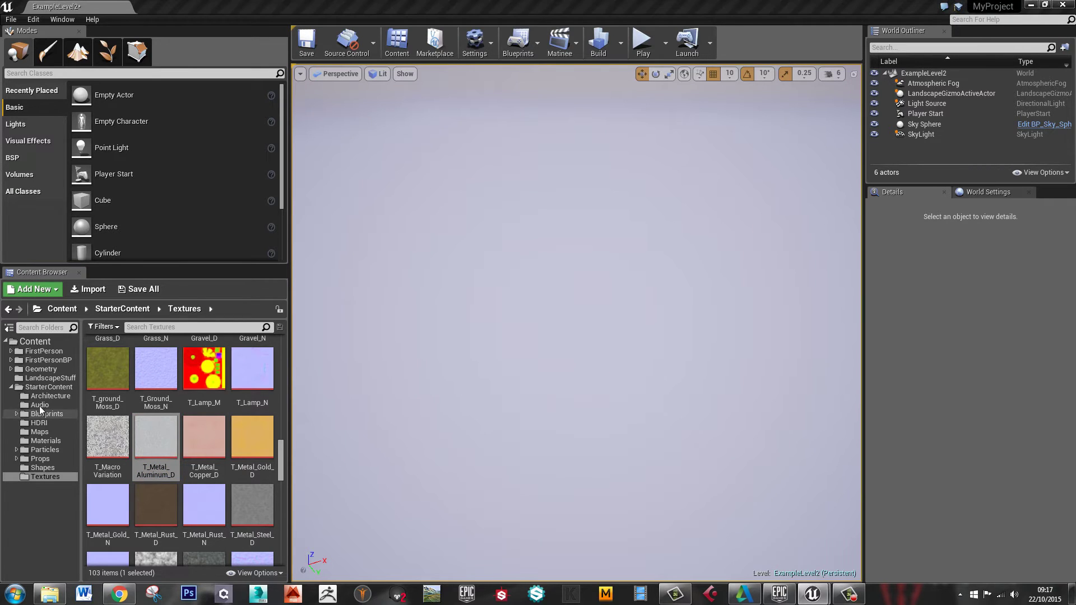
Step: Show the contents of the LandscapeStuff folder and switch the level editor to Landscape mode
left_click(36, 378)
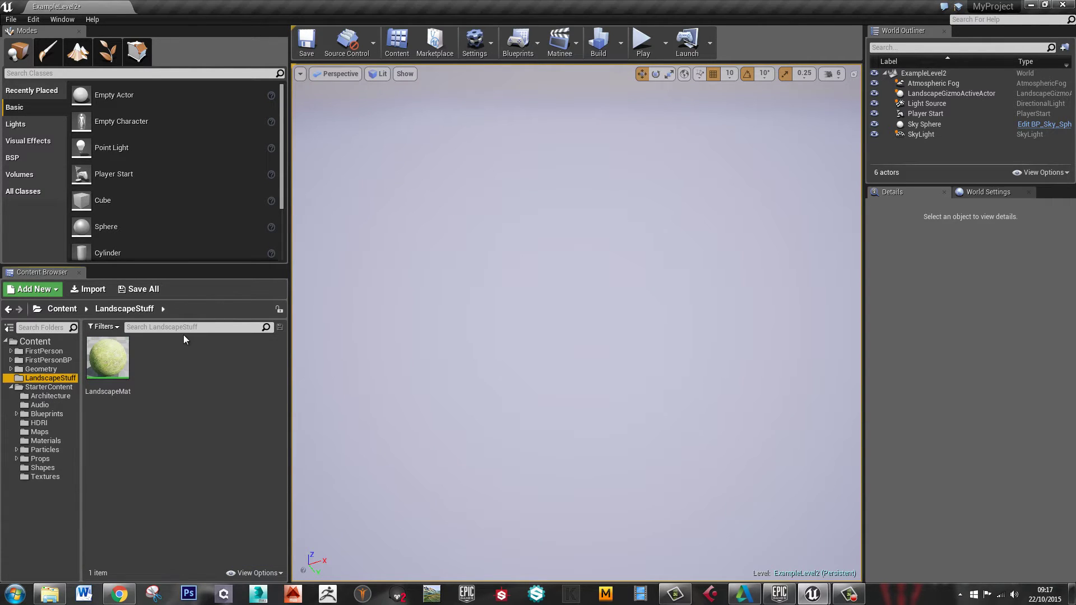
left_click(78, 52)
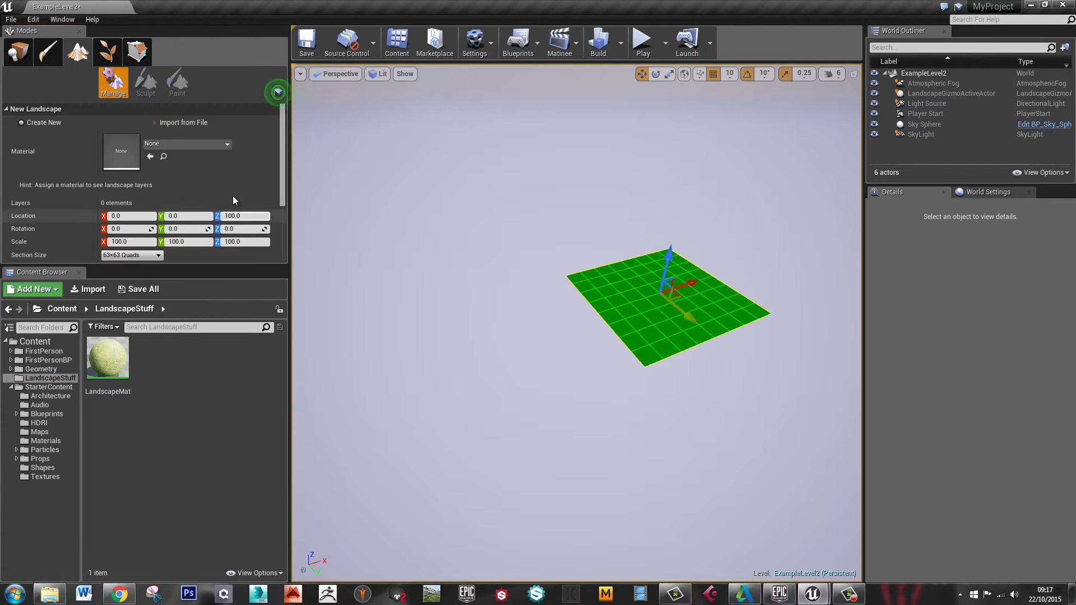
Step: Set the new landscape to import from file, assign LandscapeMat as its material and load HeightFromWM as the heightmap
left_click(177, 124)
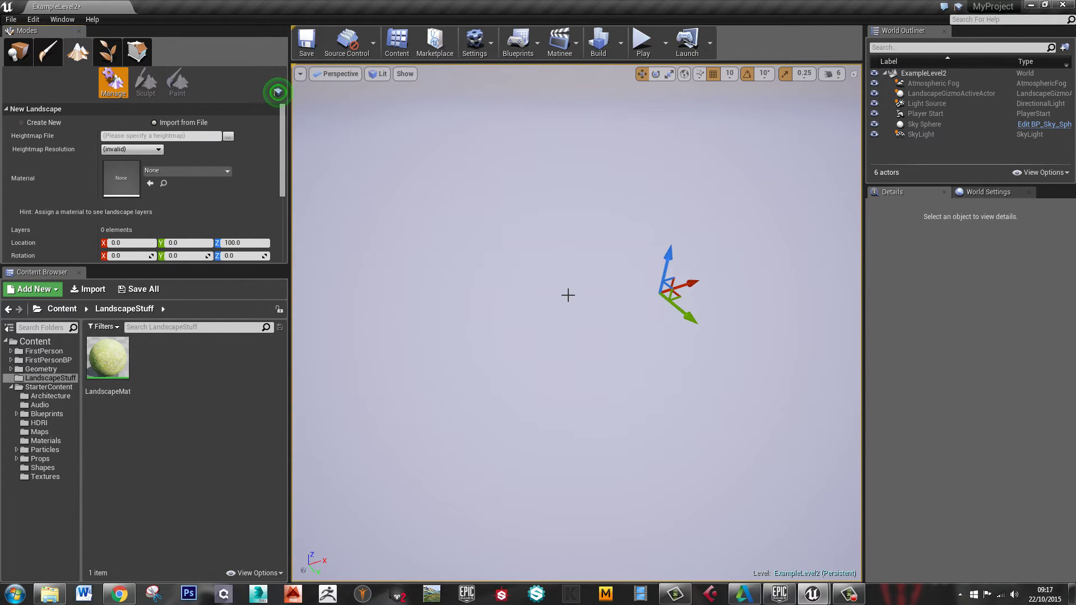
left_click_drag(97, 383, 124, 177)
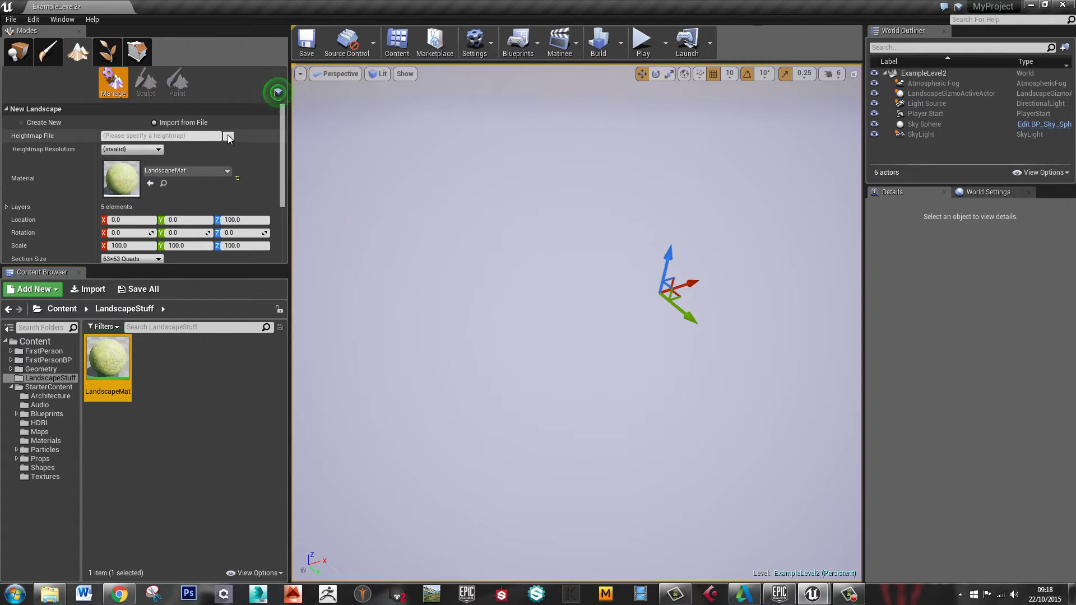
left_click(278, 92)
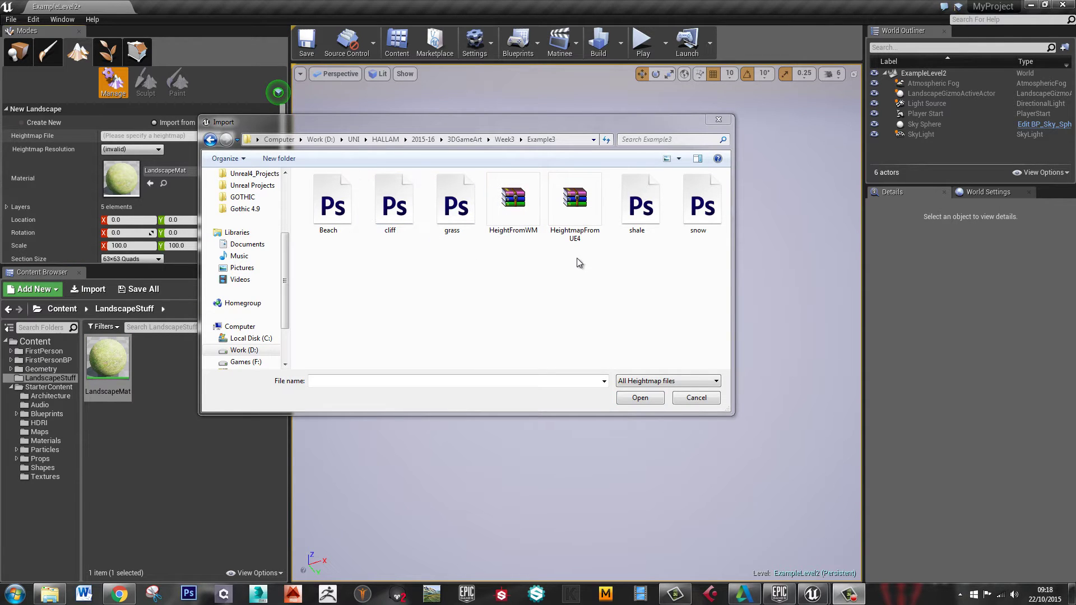
left_click(521, 217)
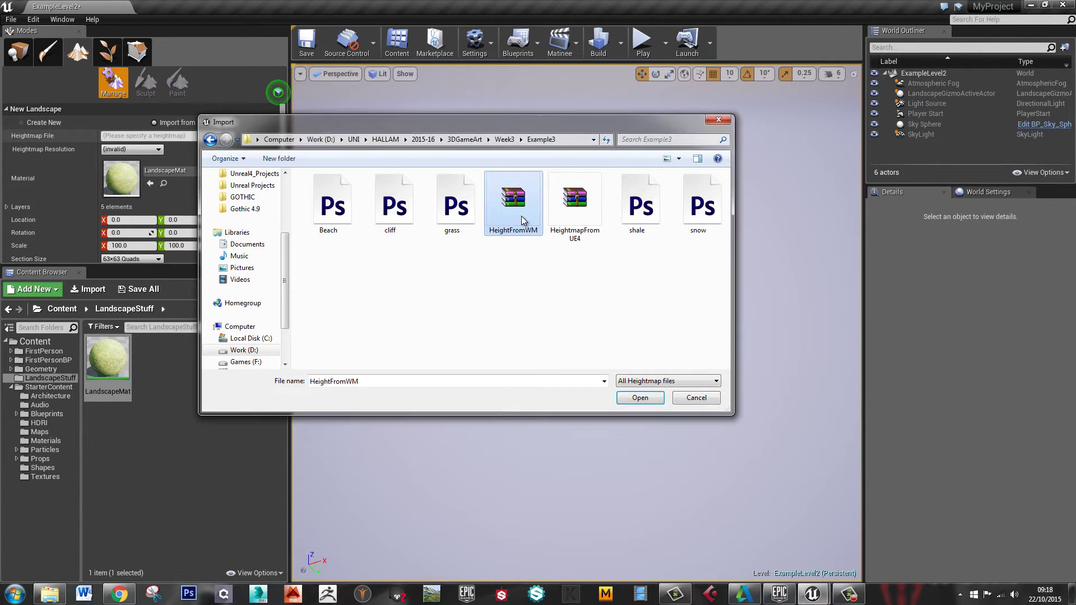
left_click(641, 398)
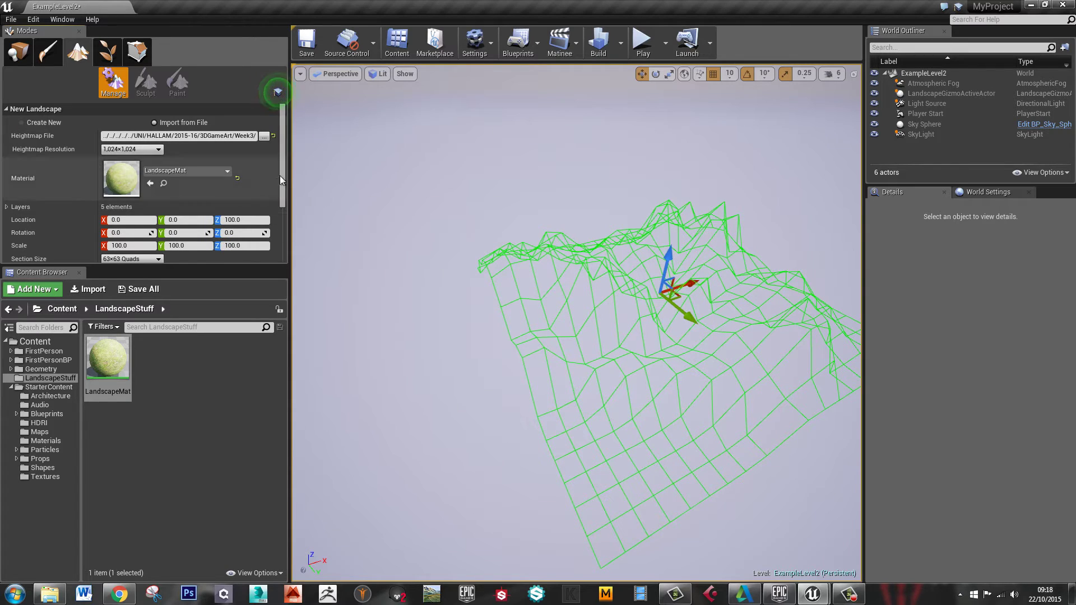
Step: Expand the new landscape's Layers list, compare its entries with the Layer Blend inputs in the material, and check the component settings
scroll(283, 182, "down", 1)
scroll(283, 182, "up", 1)
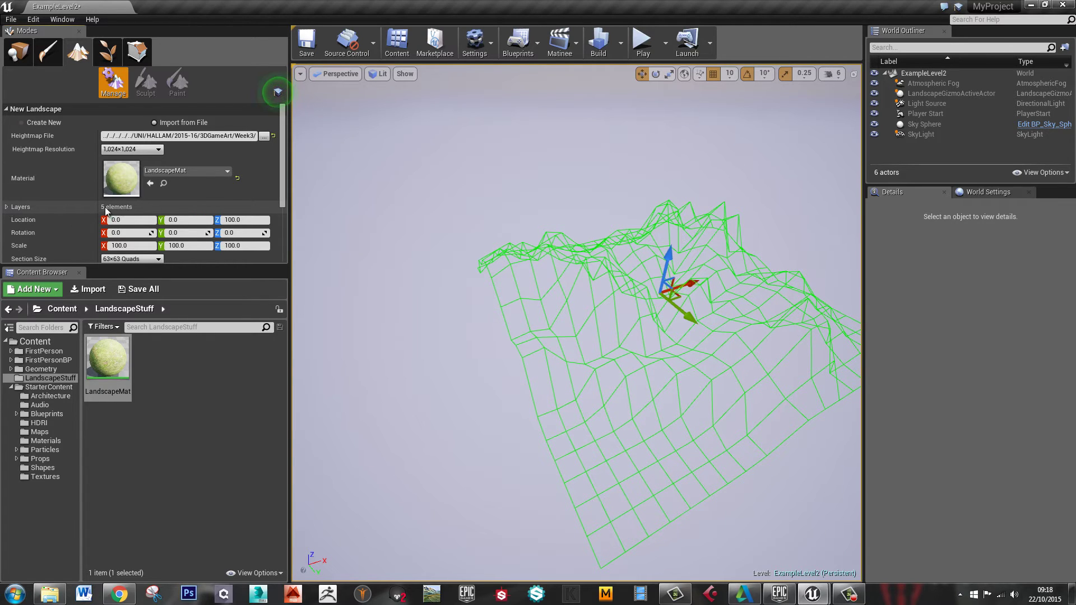
left_click(6, 208)
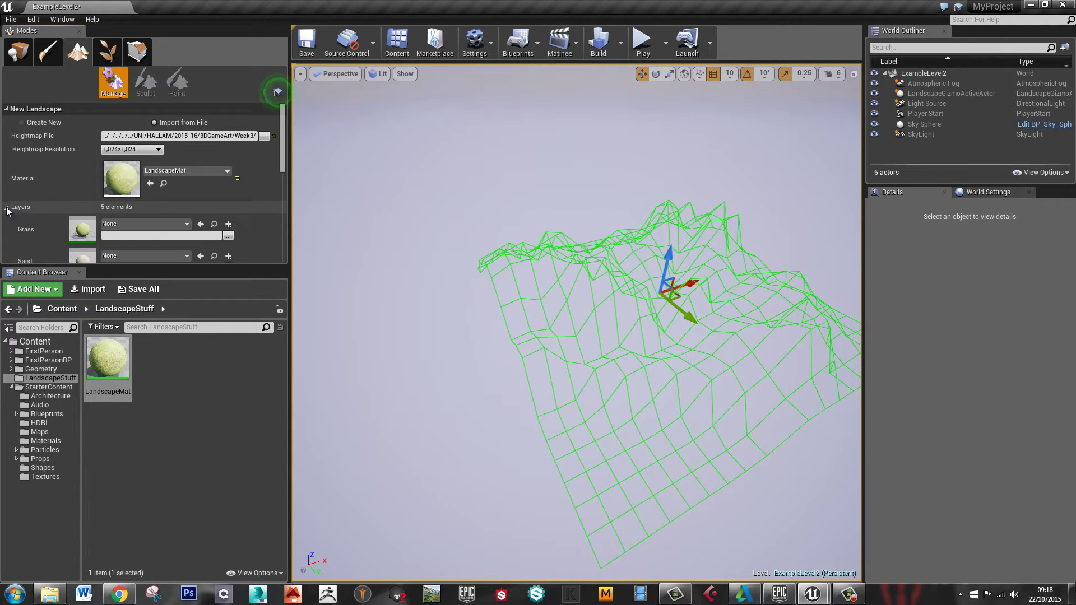
scroll(156, 208, "down", 1)
scroll(48, 240, "down", 1)
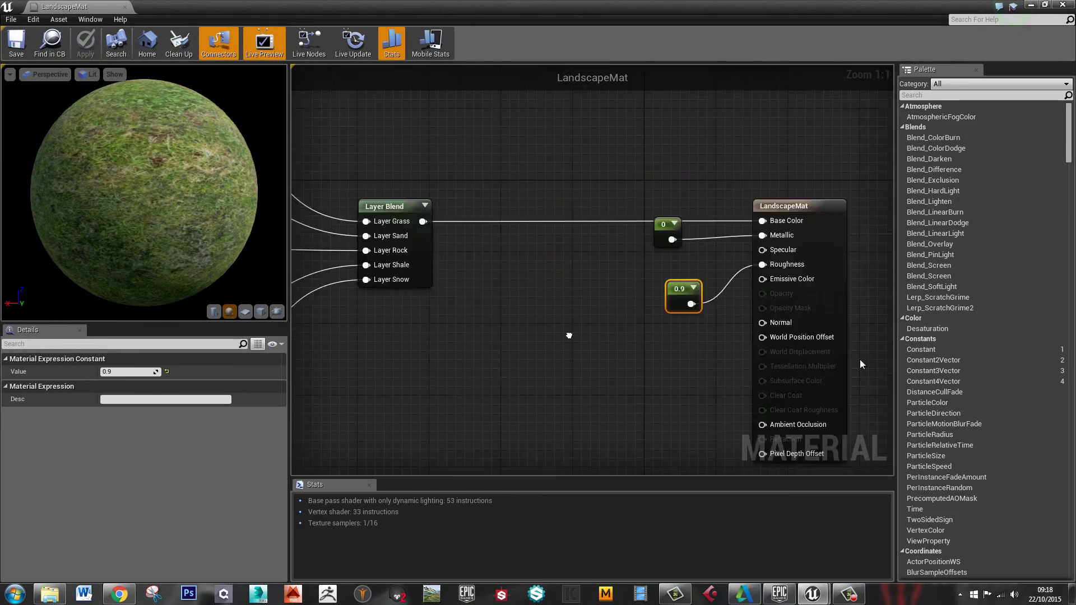
left_click_drag(567, 5, 1075, 168)
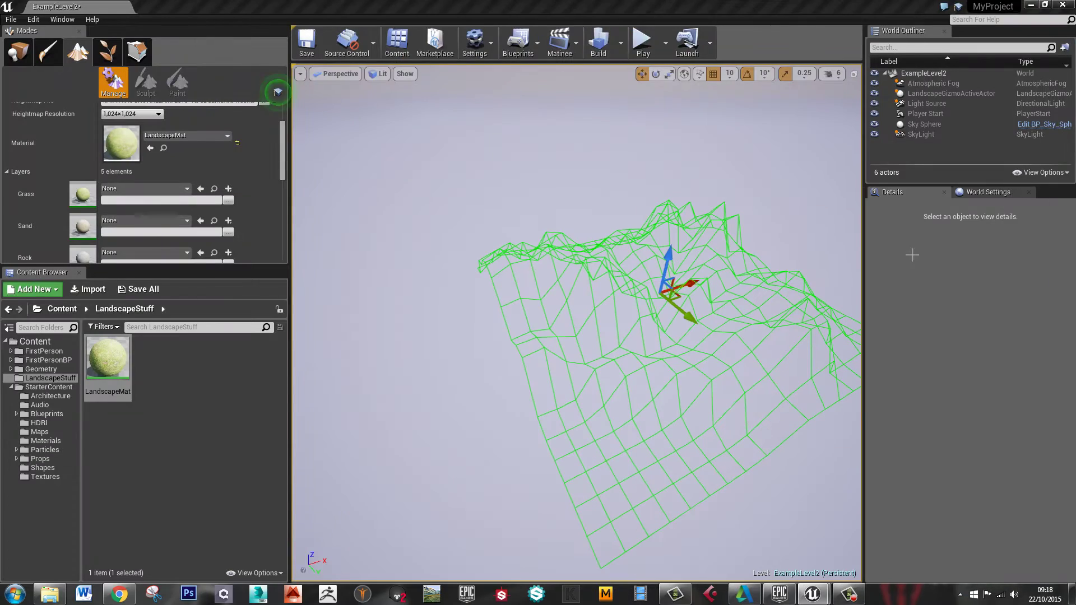
left_click_drag(282, 145, 285, 208)
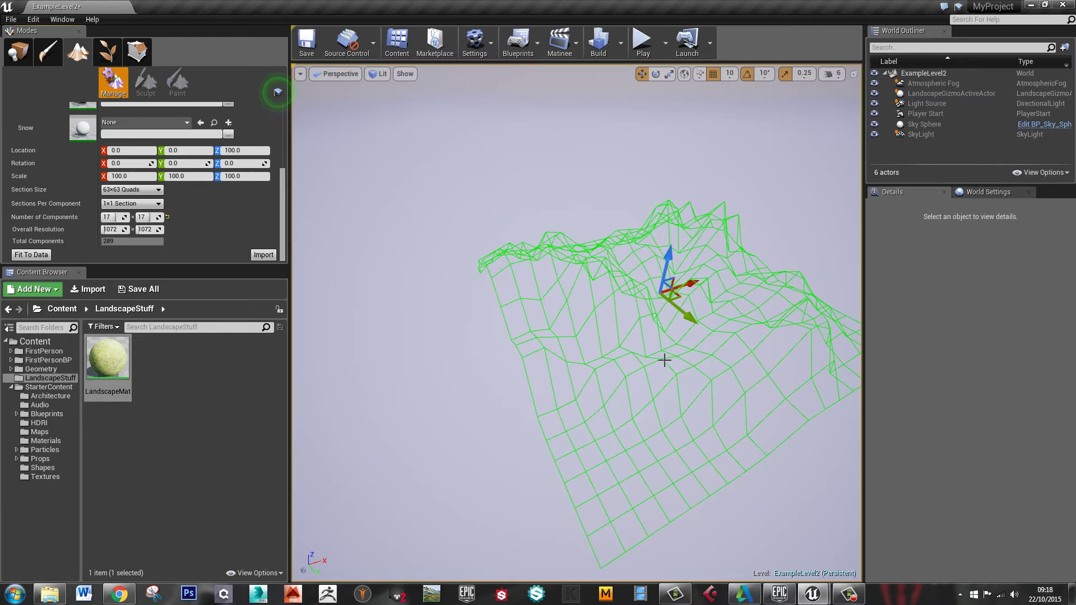
Step: Switch to World Machine and set the Example3 project's normal build resolution to a custom 2017x2017
left_click(432, 594)
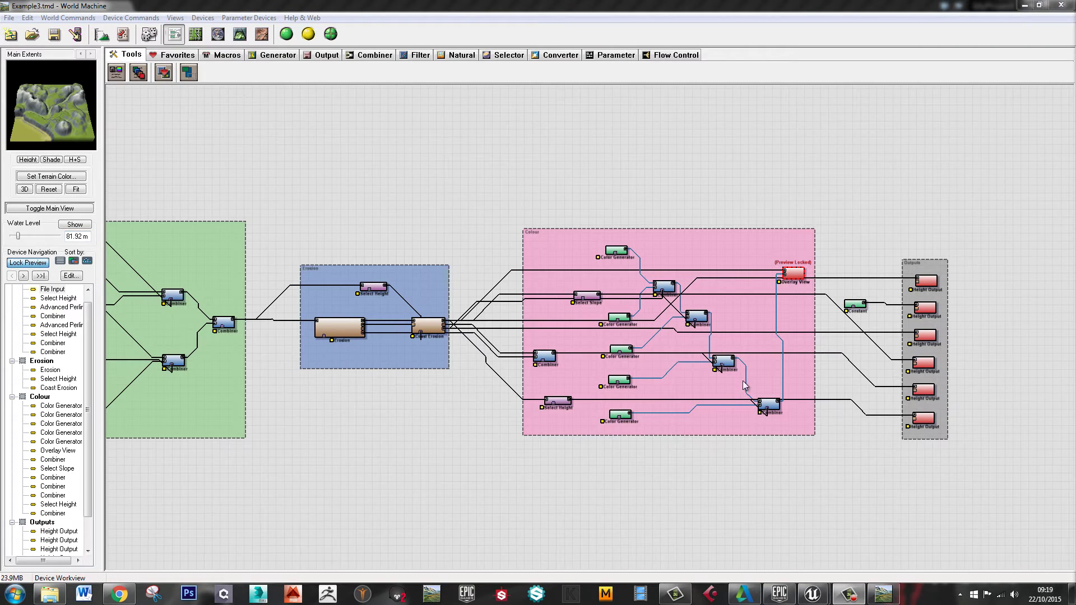
left_click_drag(675, 453, 544, 455)
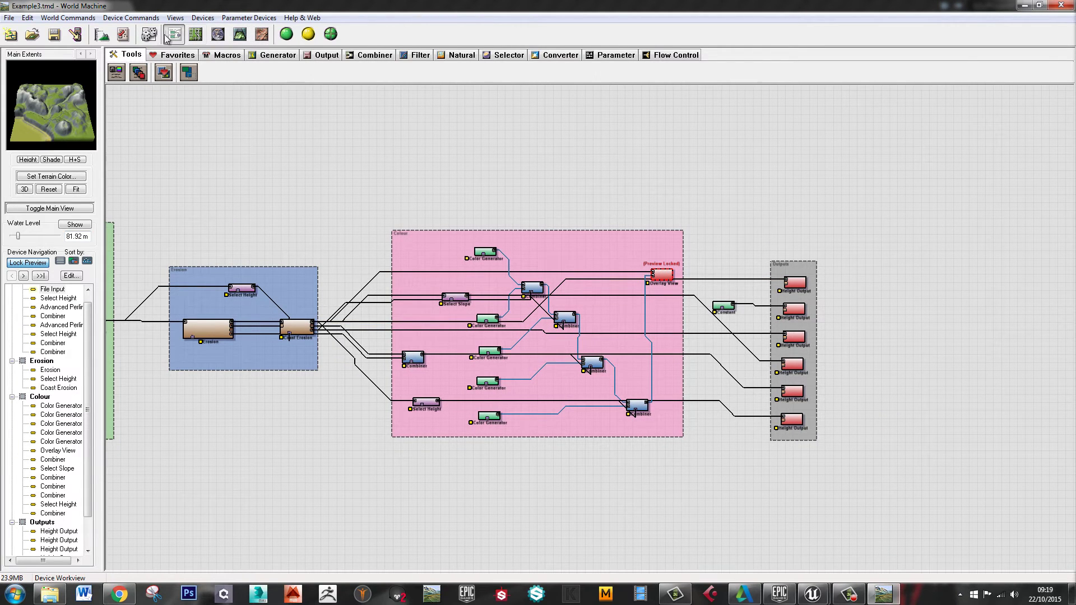
left_click(106, 35)
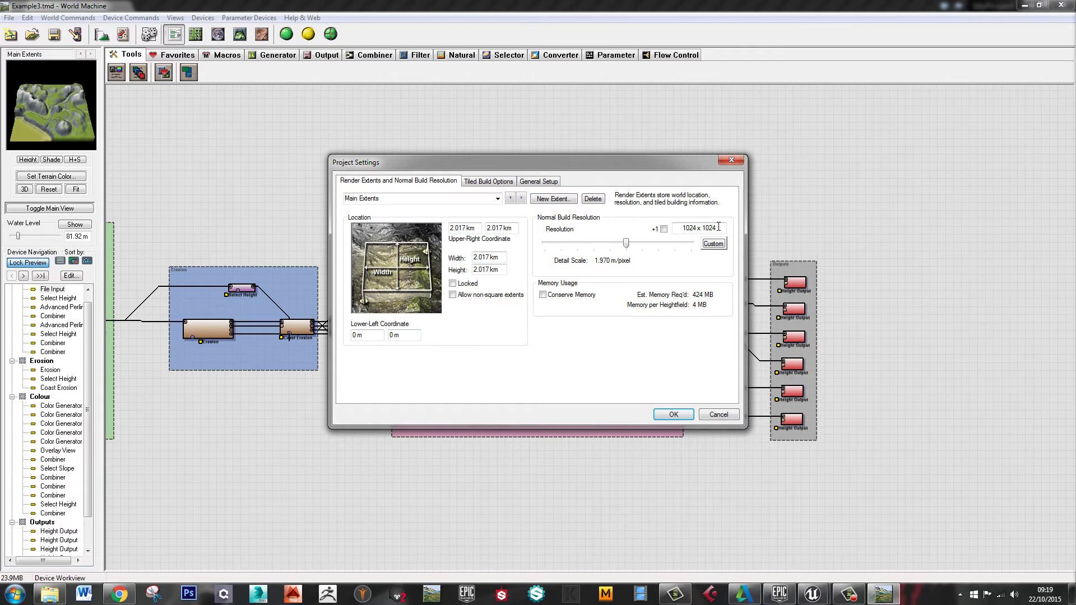
left_click(714, 245)
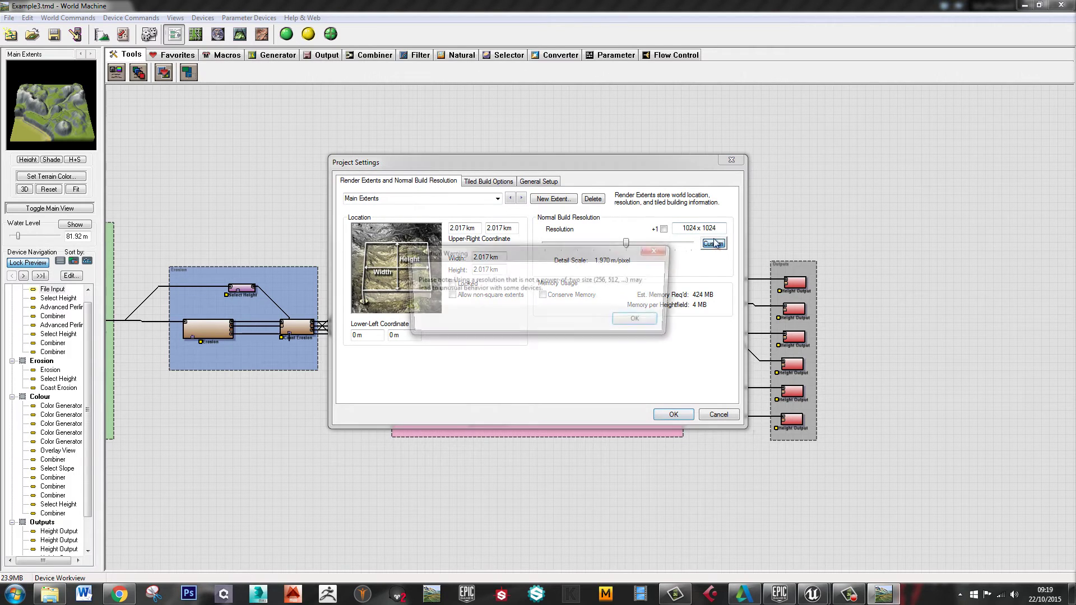
left_click(634, 315)
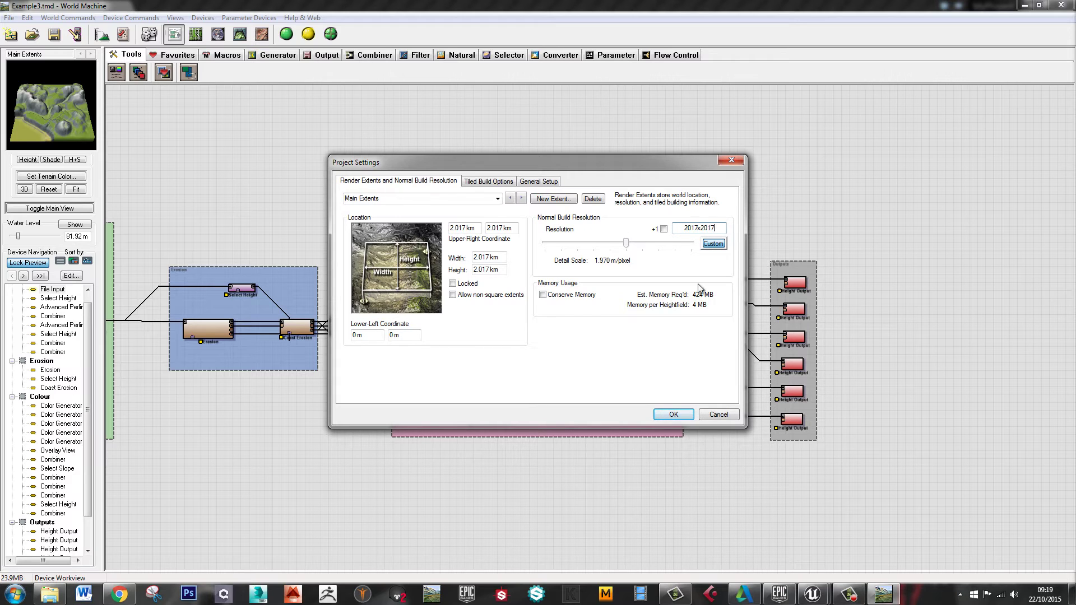
left_click(686, 415)
left_click(652, 275)
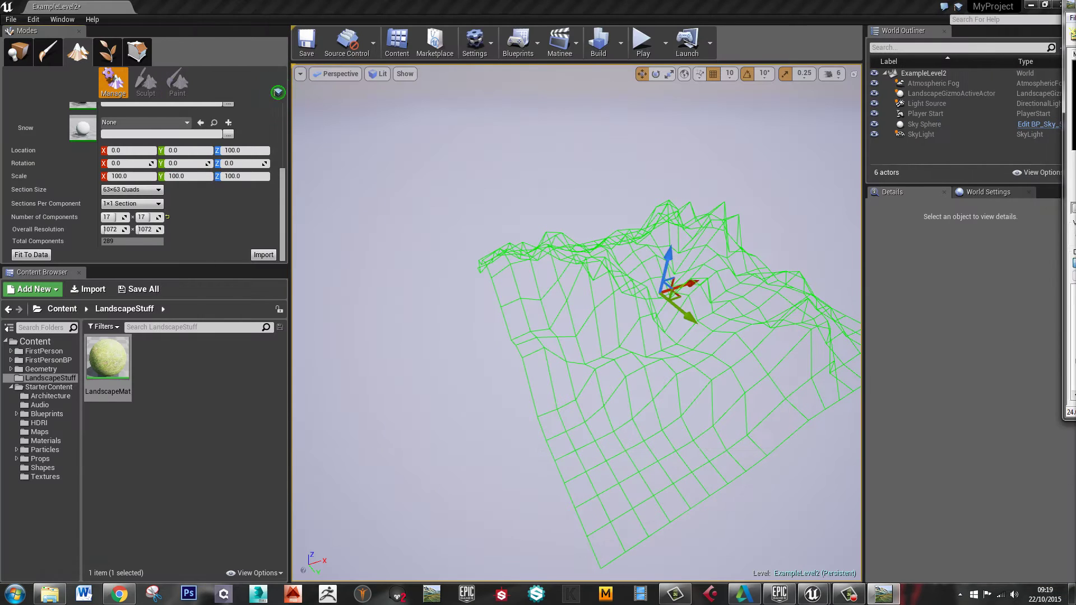
Step: Set the landscape in Unreal Engine to 2×2 sections per component and 16 × 16 components
left_click(132, 204)
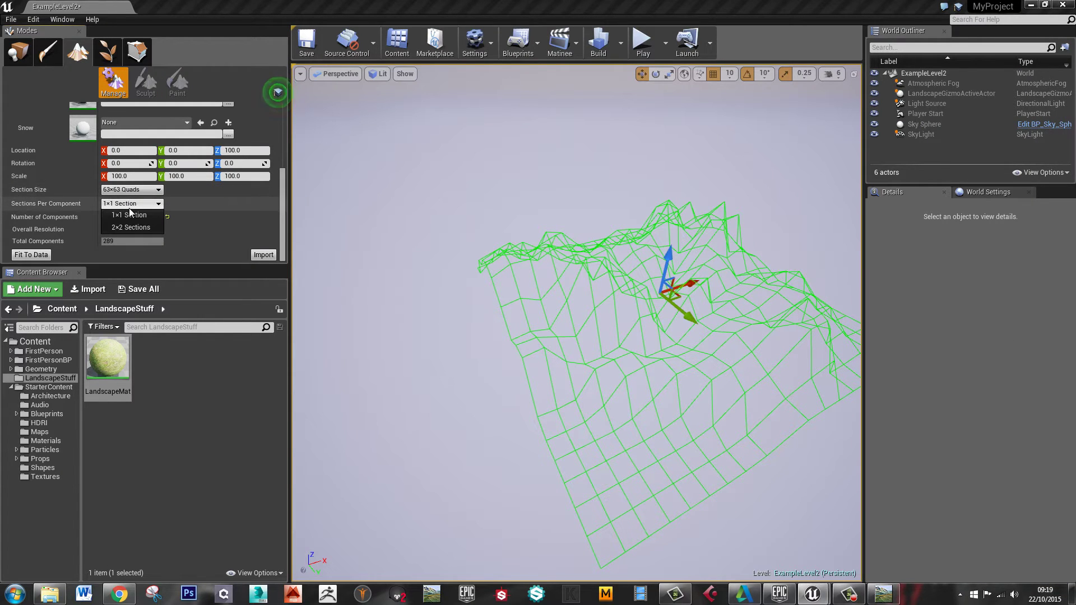
left_click(118, 226)
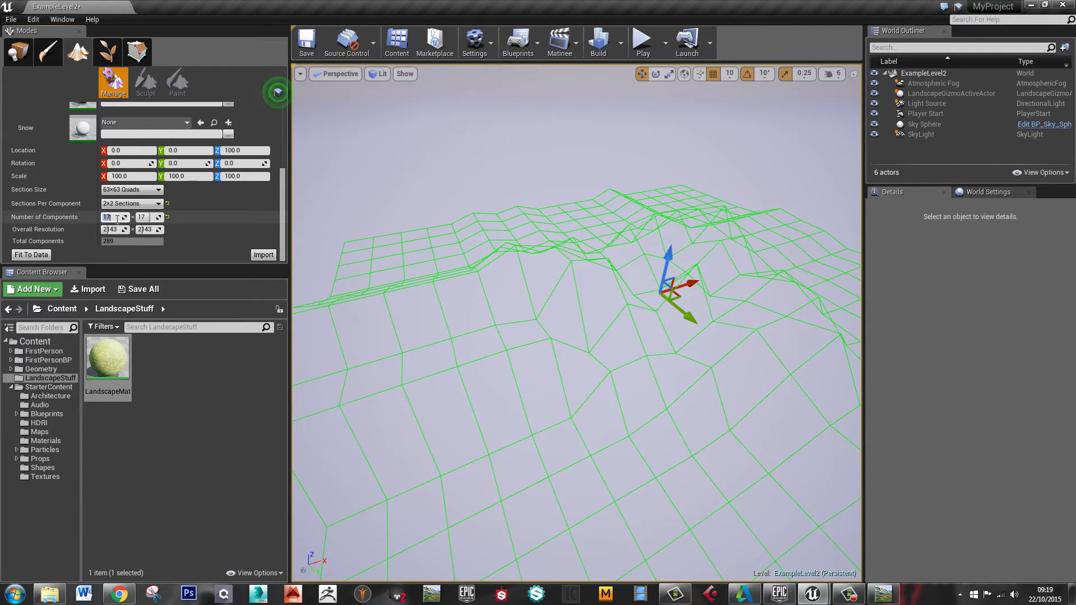
key("Tab")
type("1")
key("Tab")
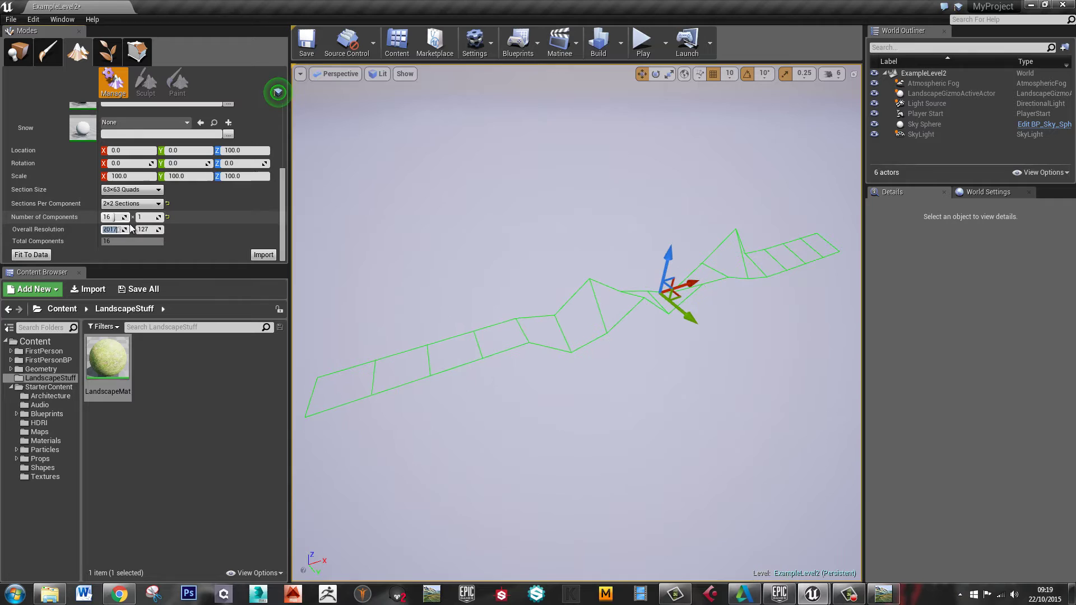
left_click(147, 218)
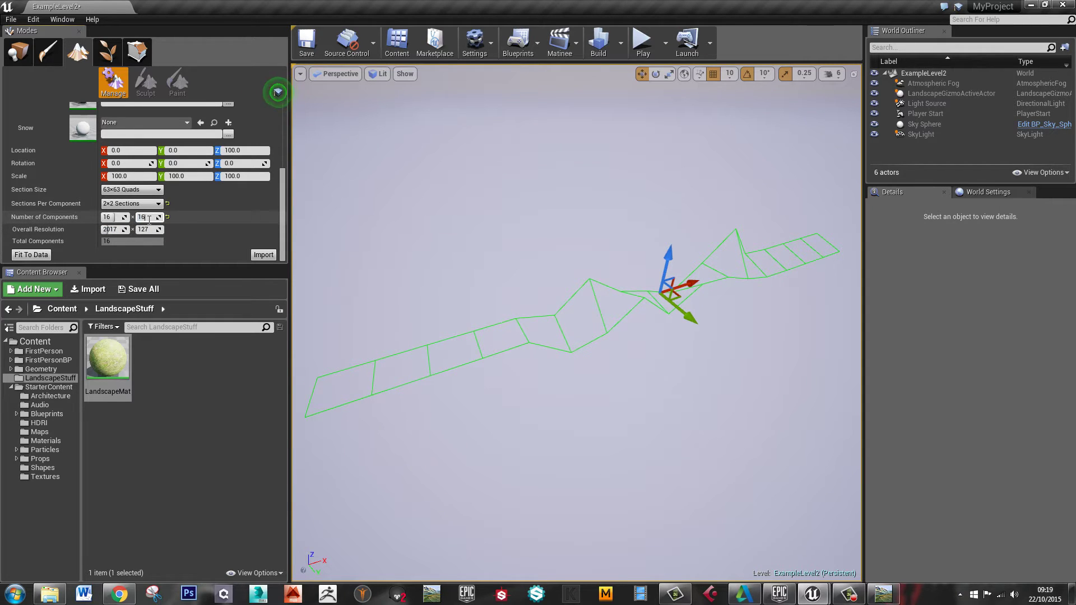
type("16")
key("Tab")
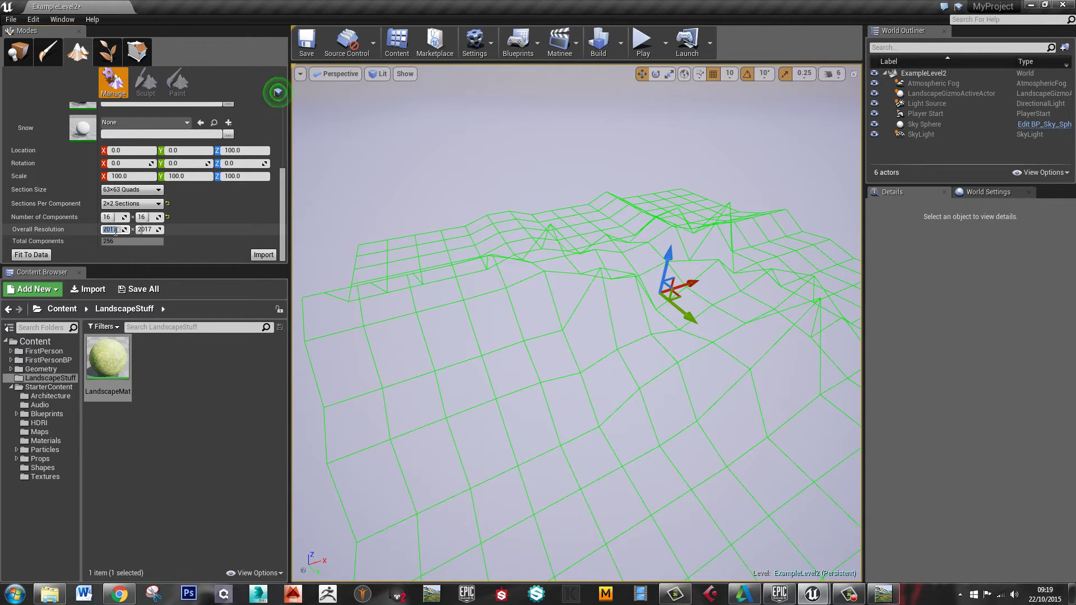
left_click(277, 92)
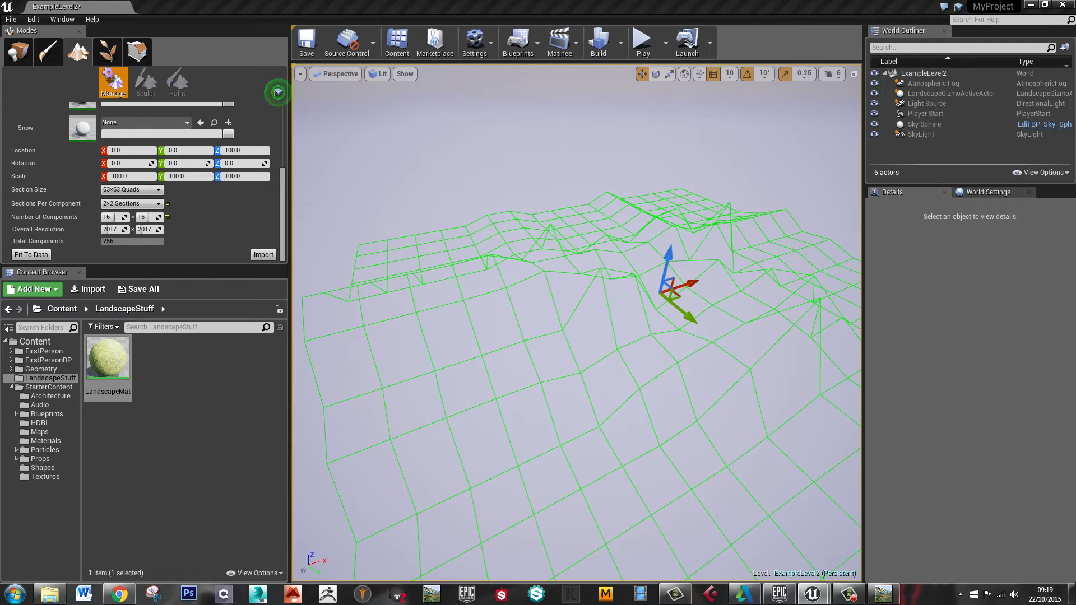
left_click(278, 92)
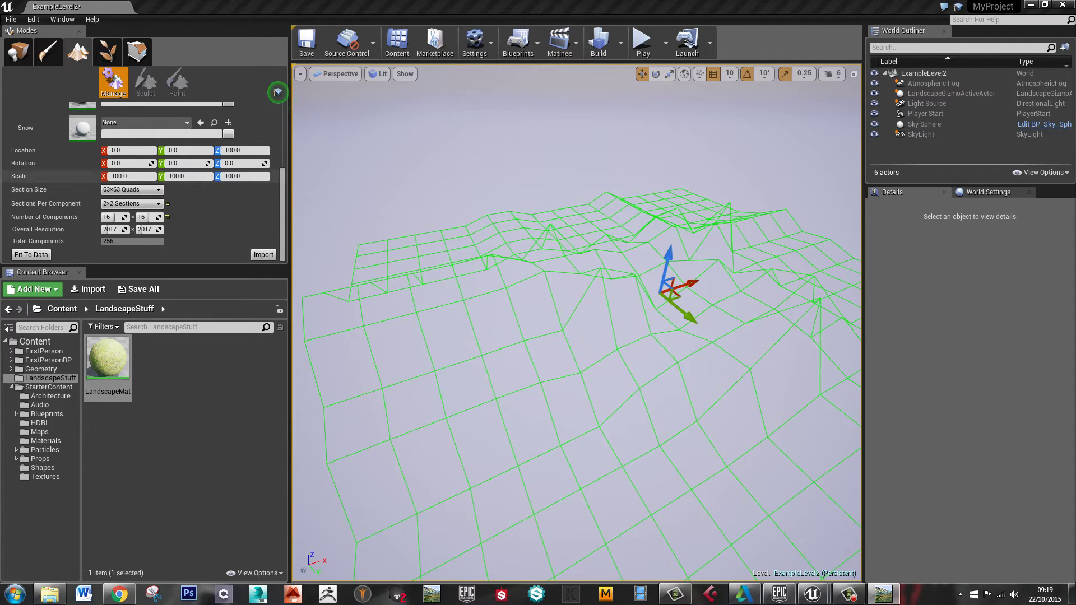
Step: Run a normal build of the Example3 terrain in World Machine and return to the Unreal Engine level editor
left_click(883, 594)
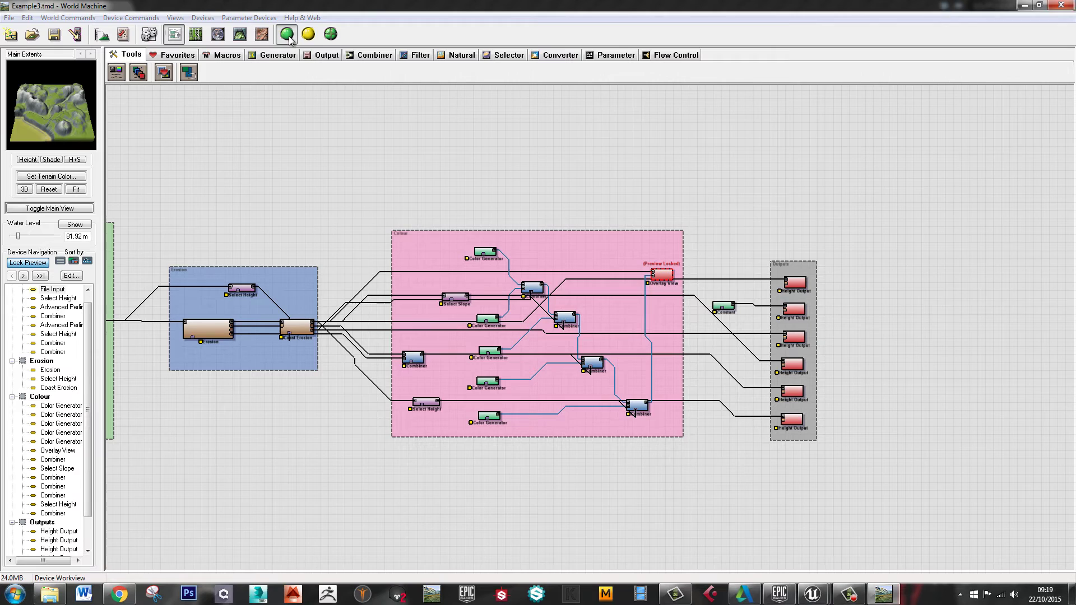
left_click(287, 35)
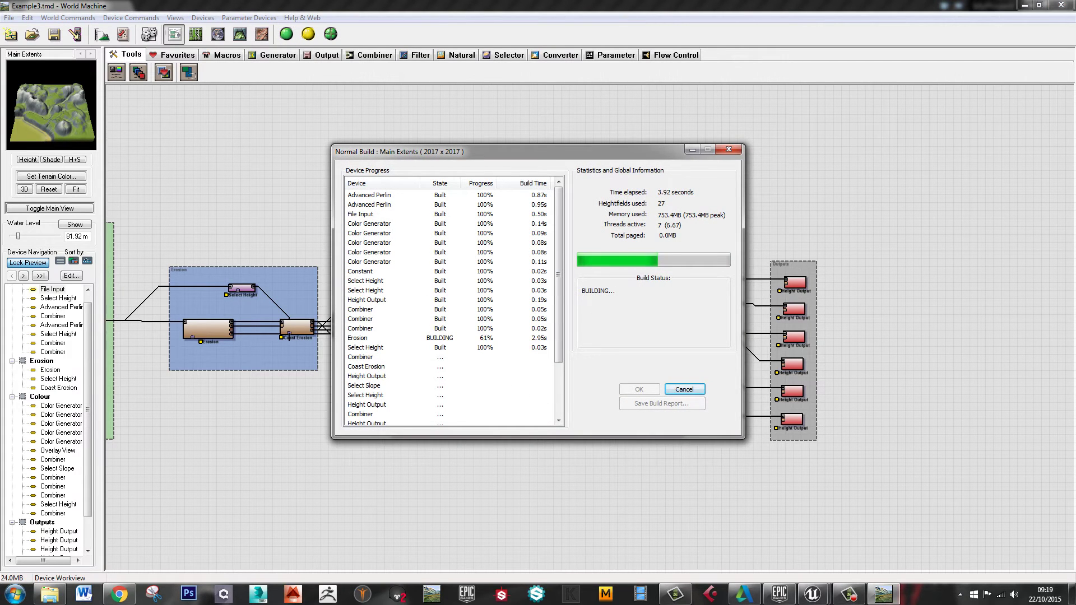
left_click(795, 599)
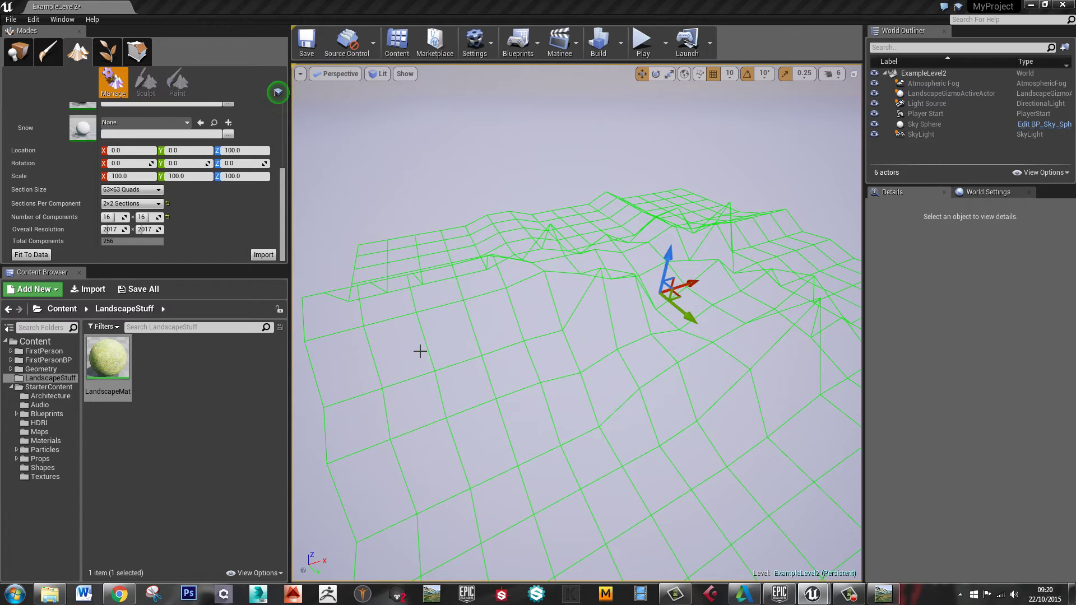
Step: Clear the heightmap file and load HeightFromWM again as the landscape's heightmap
scroll(275, 112, "up", 10)
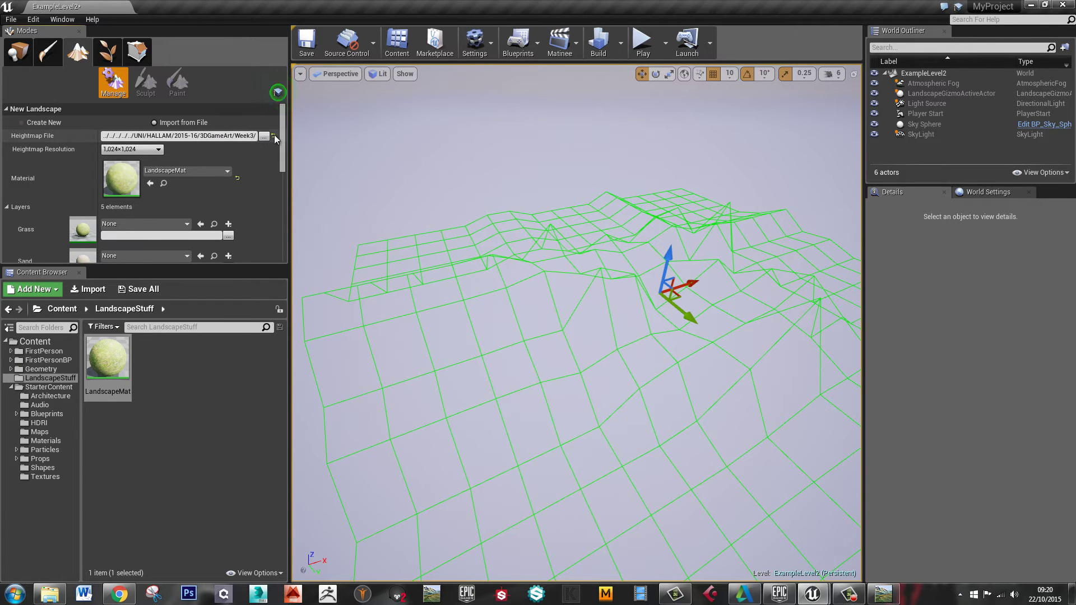
left_click(274, 137)
left_click(228, 137)
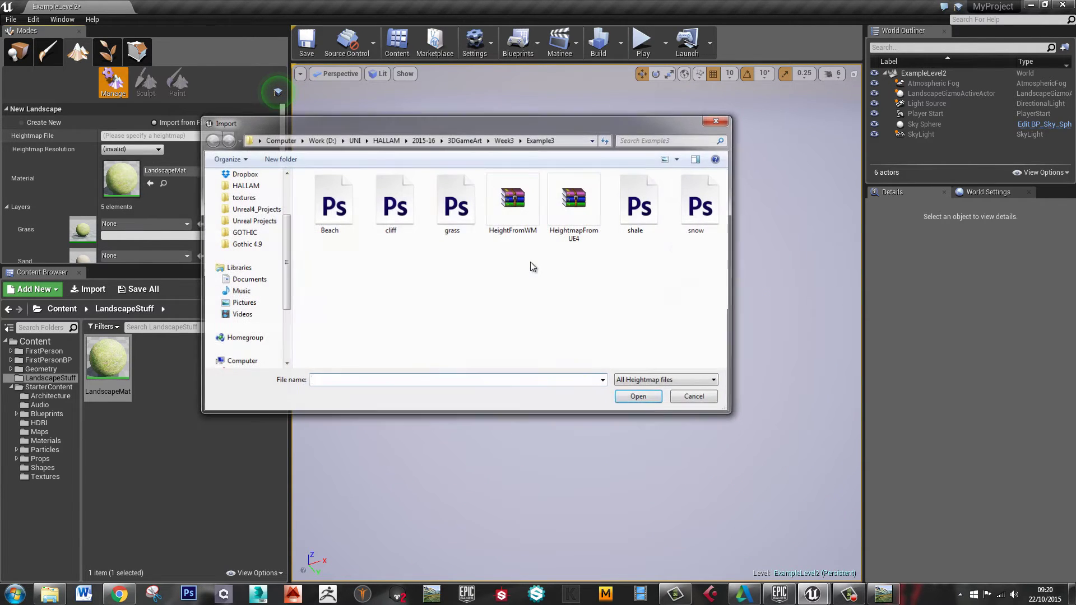
left_click(513, 203)
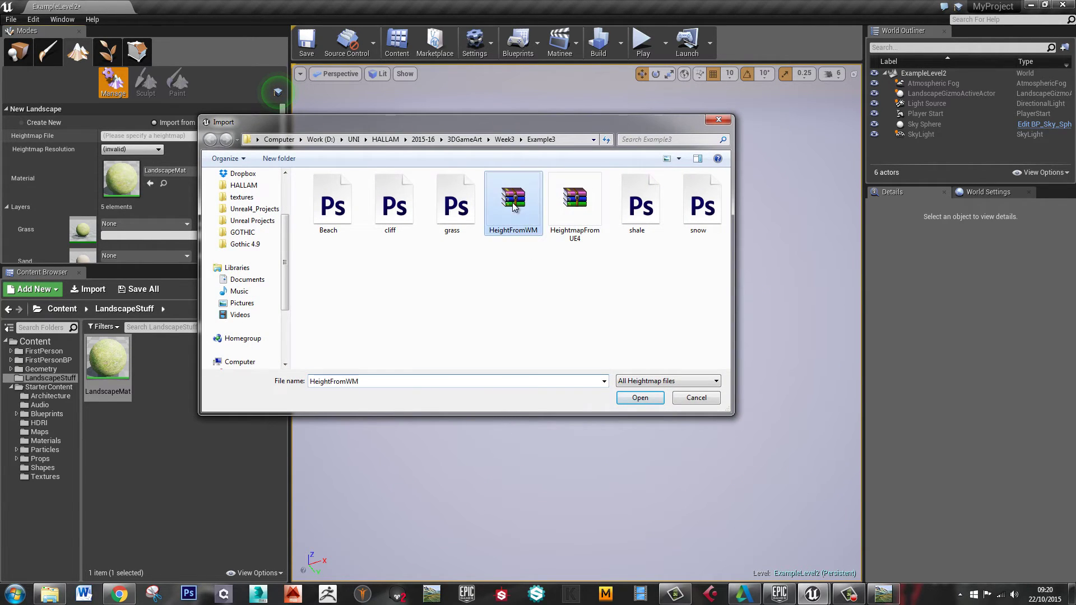
left_click(640, 398)
scroll(196, 196, "down", 2)
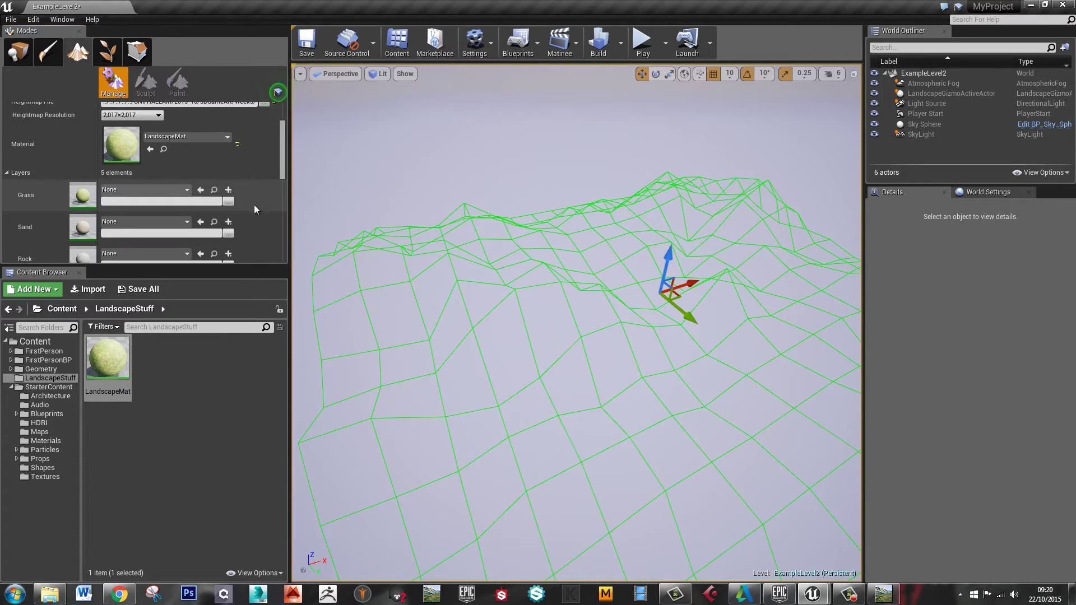
Step: Create a weight-blended layer info object named Grass_LayerInfo for the Grass layer in the ExampleLevel2_sharedassets folder
left_click(229, 189)
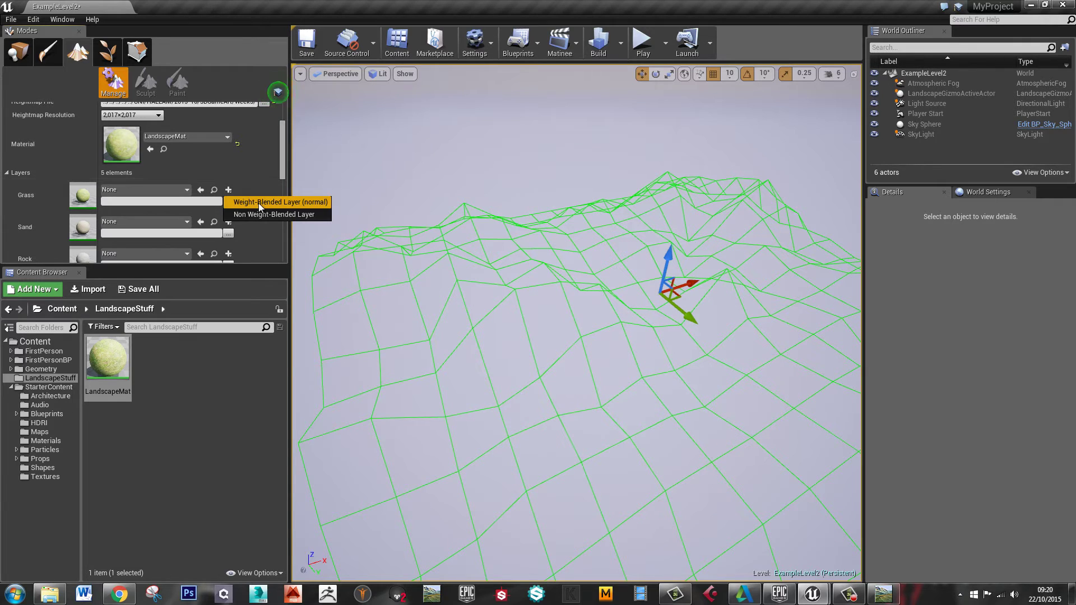
left_click(259, 203)
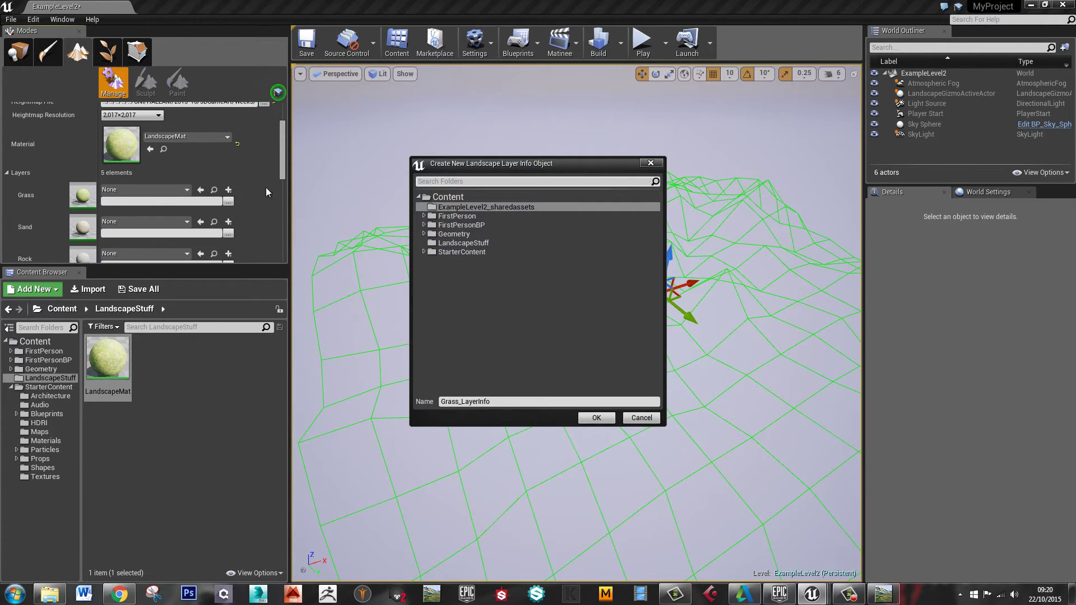
left_click(596, 418)
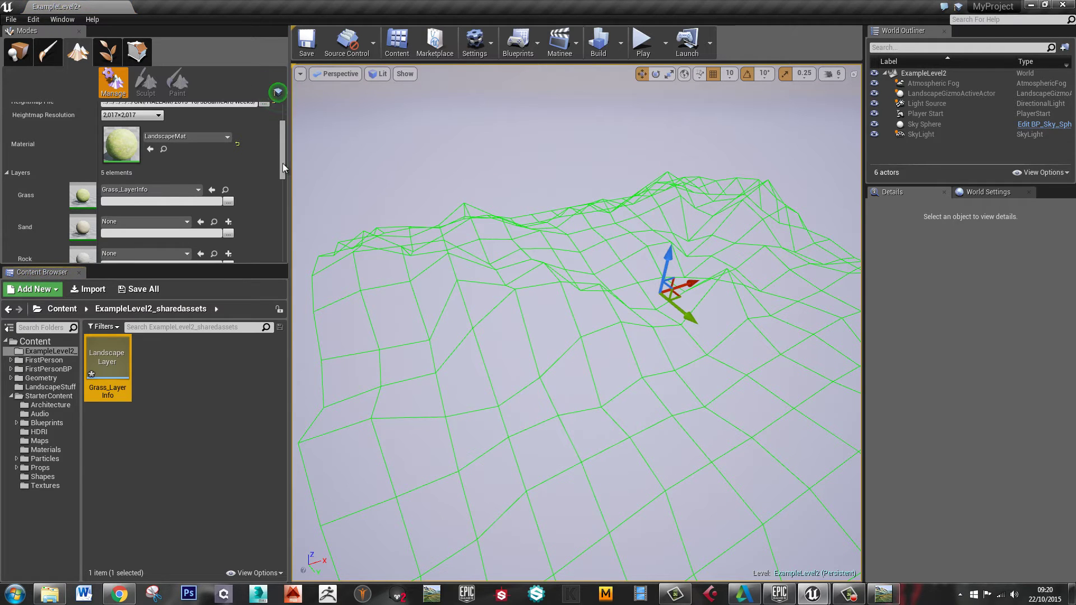
Step: Create a weight-blended layer info object named Sand_LayerInfo for the Sand layer in the ExampleLevel2_sharedassets folder
left_click_drag(282, 163, 282, 187)
left_click(228, 153)
left_click(253, 162)
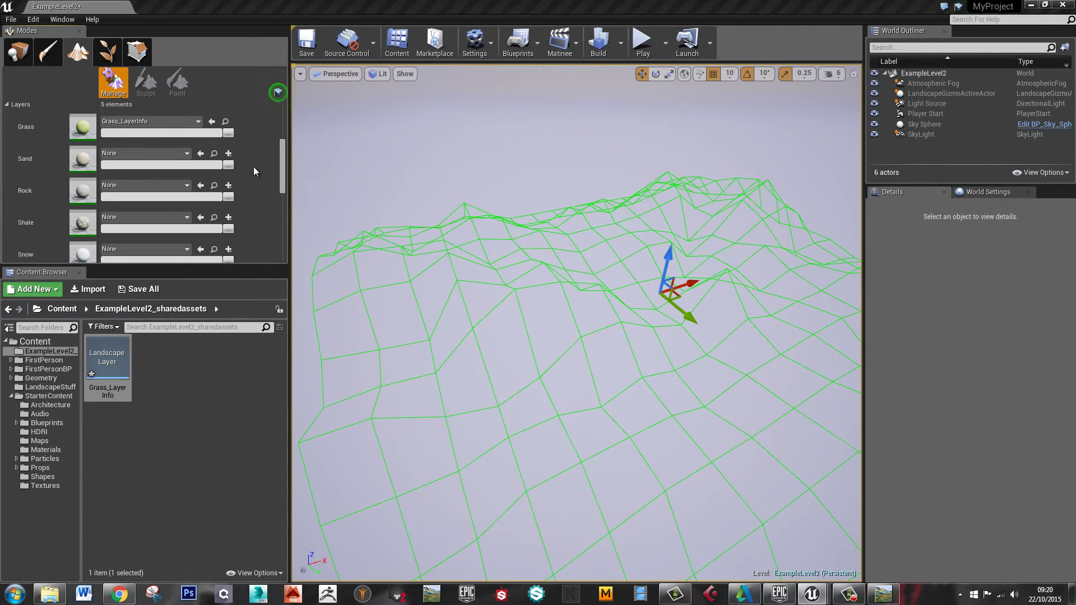
left_click(597, 418)
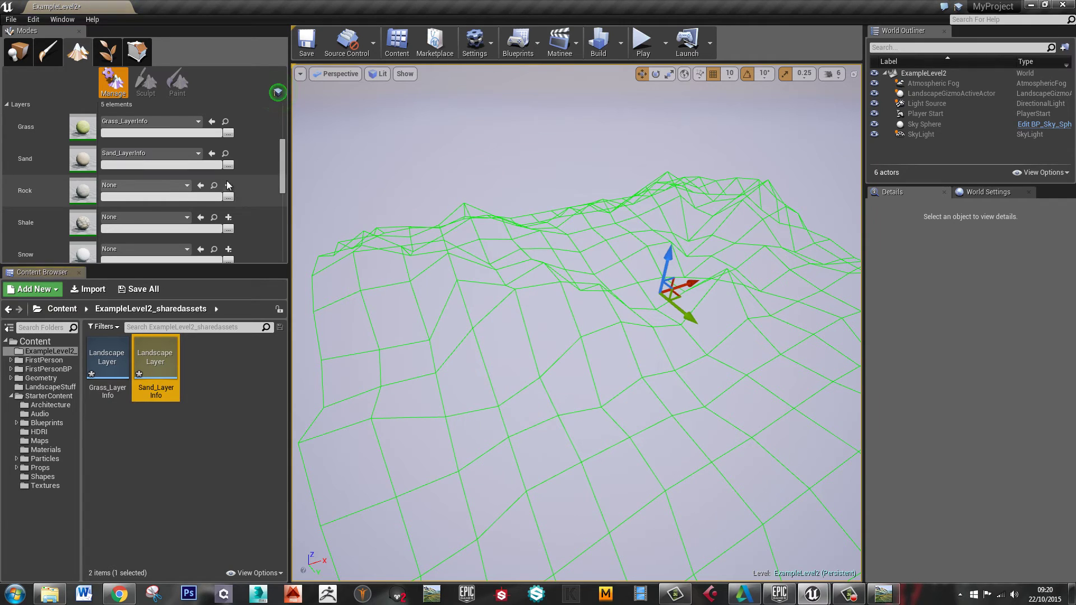
Step: Create a weight-blended layer info object named Rock_LayerInfo for the Rock layer in the ExampleLevel2_sharedassets folder
left_click(228, 185)
left_click(252, 196)
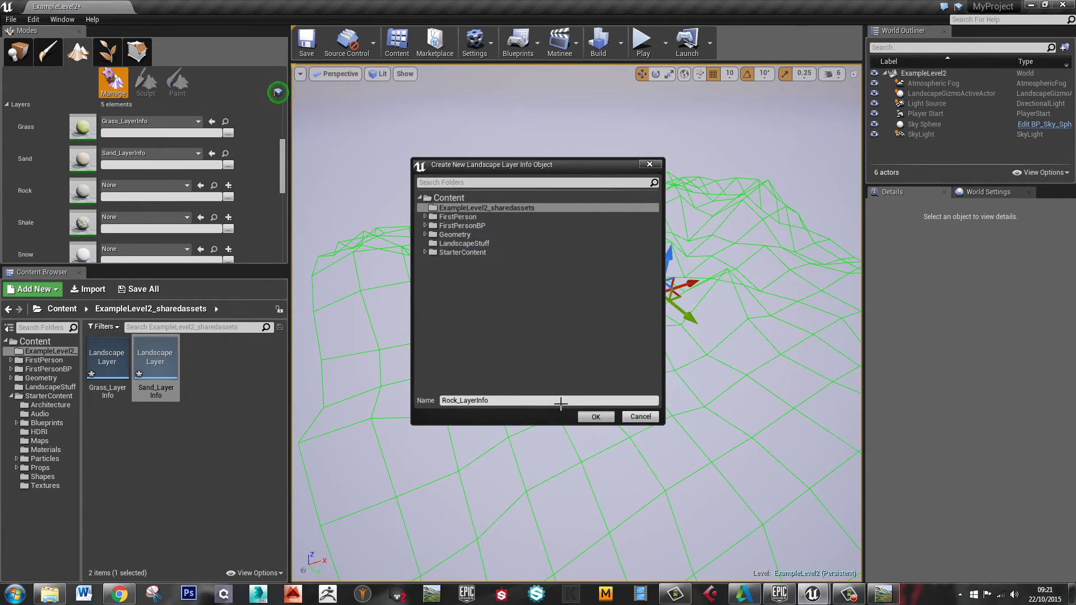
left_click(597, 418)
Step: Create a weight-blended layer info object named Shale_LayerInfo for the Shale layer in the ExampleLevel2_sharedassets folder
left_click(228, 217)
left_click(291, 234)
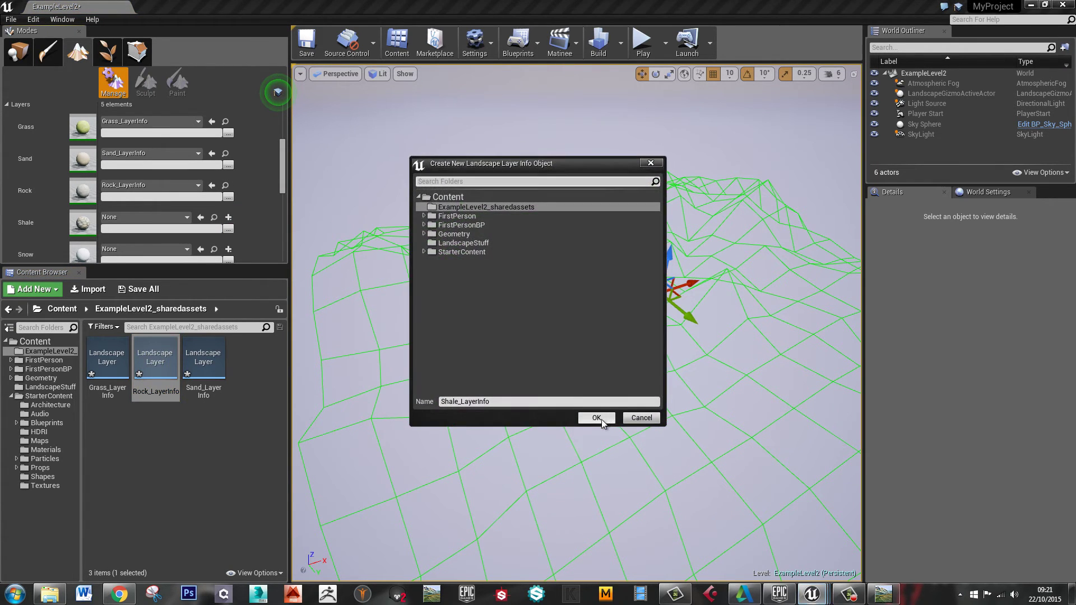
left_click(599, 418)
Step: Create a weight-blended layer info object named Snow_LayerInfo for the Snow layer in the ExampleLevel2_sharedassets folder
scroll(281, 194, "down", 3)
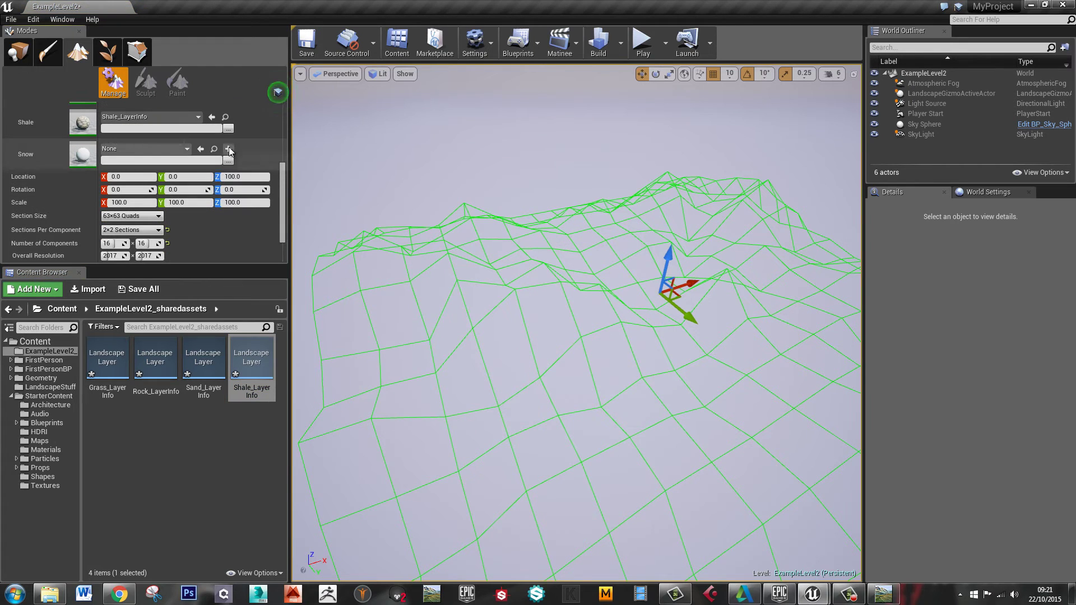
left_click(228, 148)
left_click(255, 166)
left_click(595, 412)
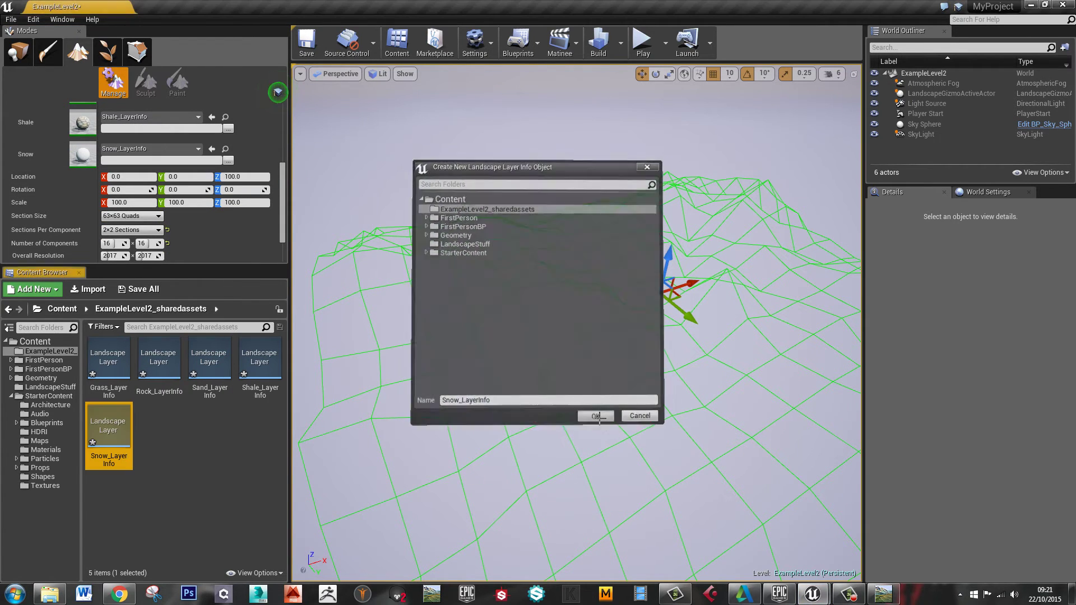
Step: Load the grass file from the Example3 folder as the Grass layer's mask and the Beach file as the Sand layer's mask
scroll(277, 190, "up", 4)
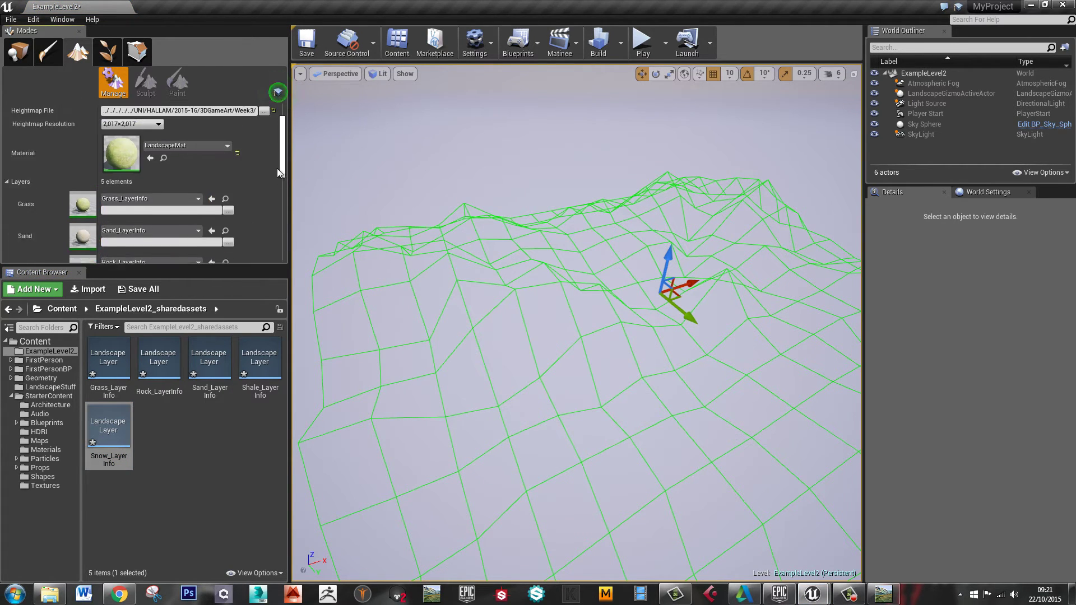
scroll(278, 193, "up", 3)
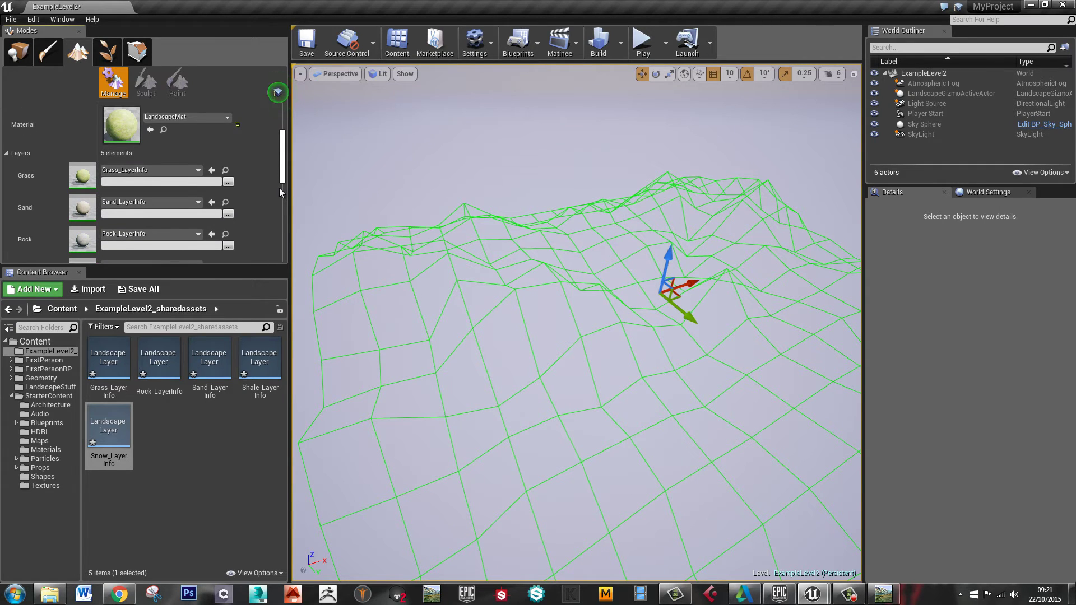
scroll(282, 188, "down", 2)
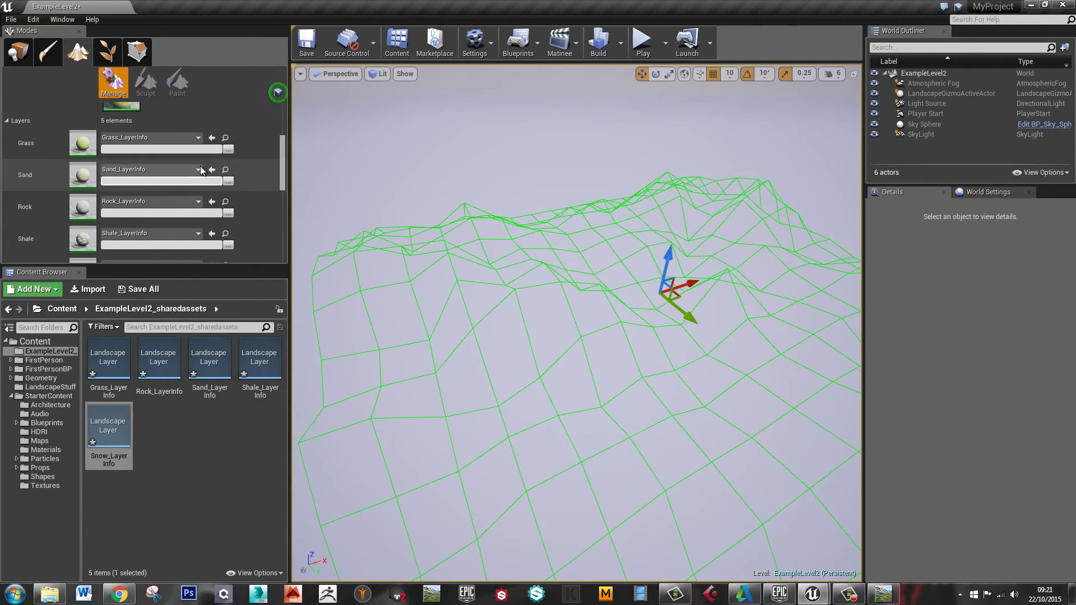
left_click(228, 149)
double_click(456, 222)
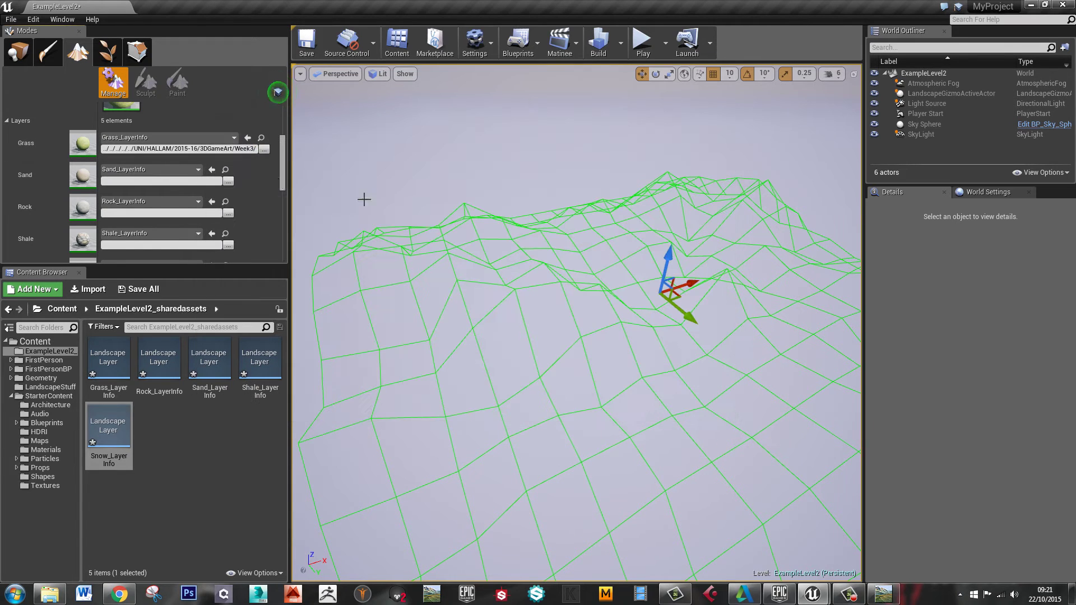
left_click(228, 182)
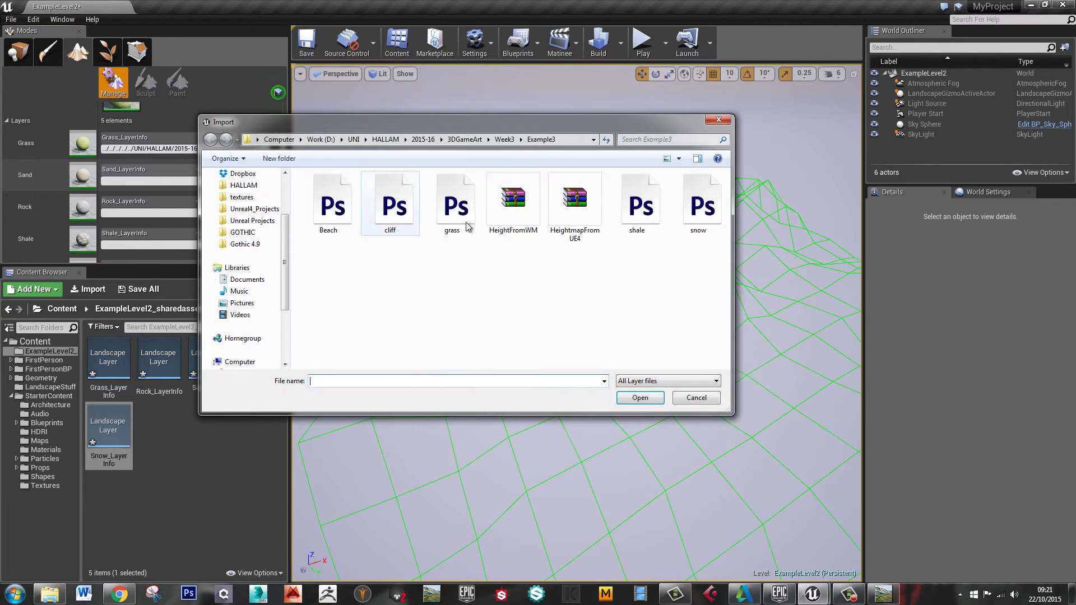
left_click(342, 215)
double_click(342, 215)
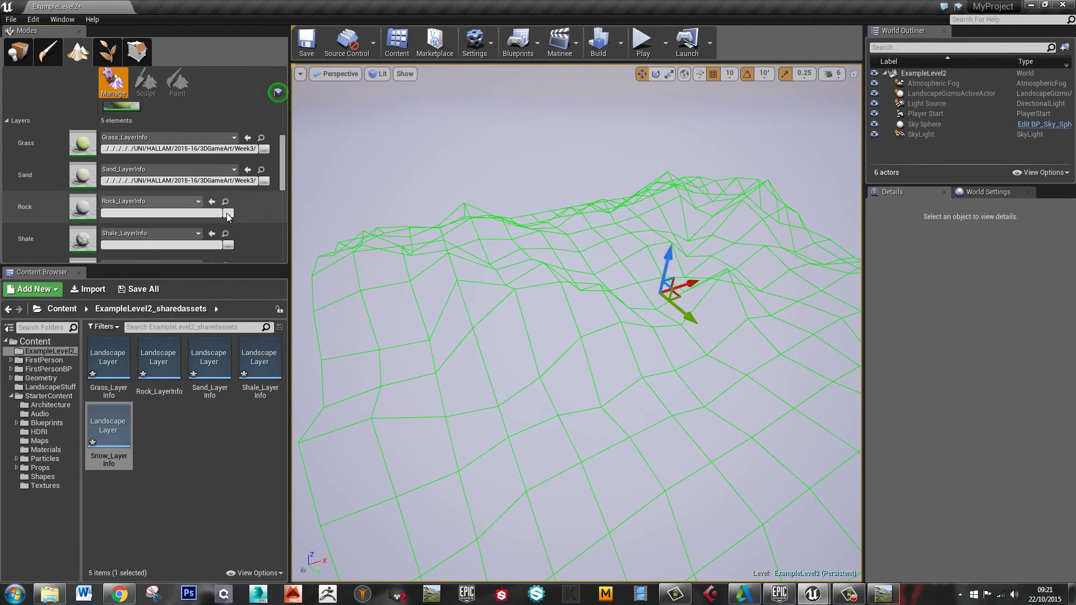
Step: Load the cliff file as the Rock layer's mask and the shale file as the Shale layer's mask
left_click(226, 213)
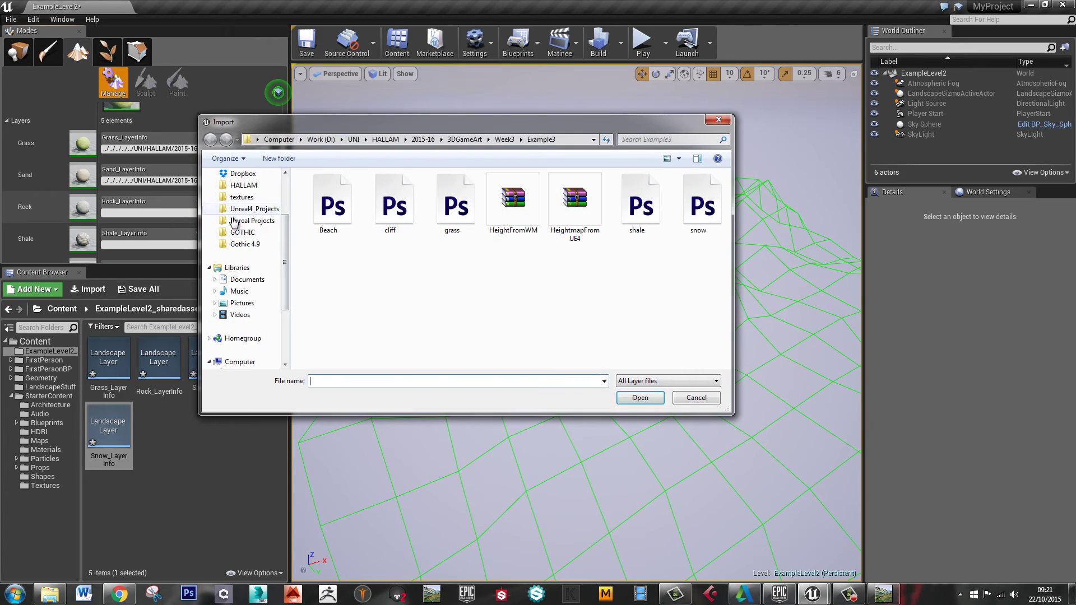
double_click(391, 220)
scroll(281, 183, "down", 2)
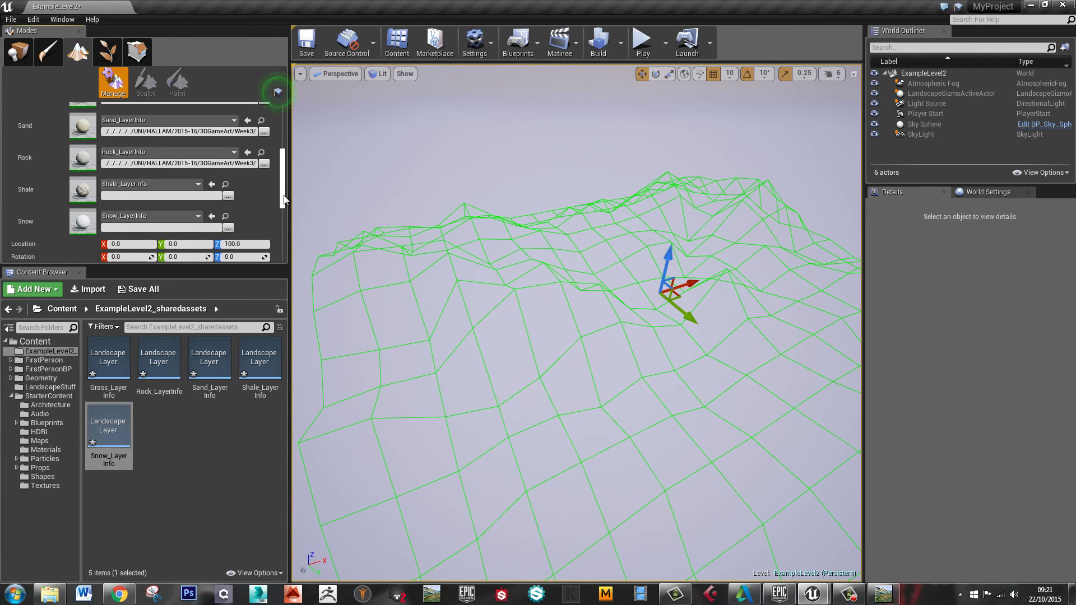
left_click(228, 196)
double_click(637, 213)
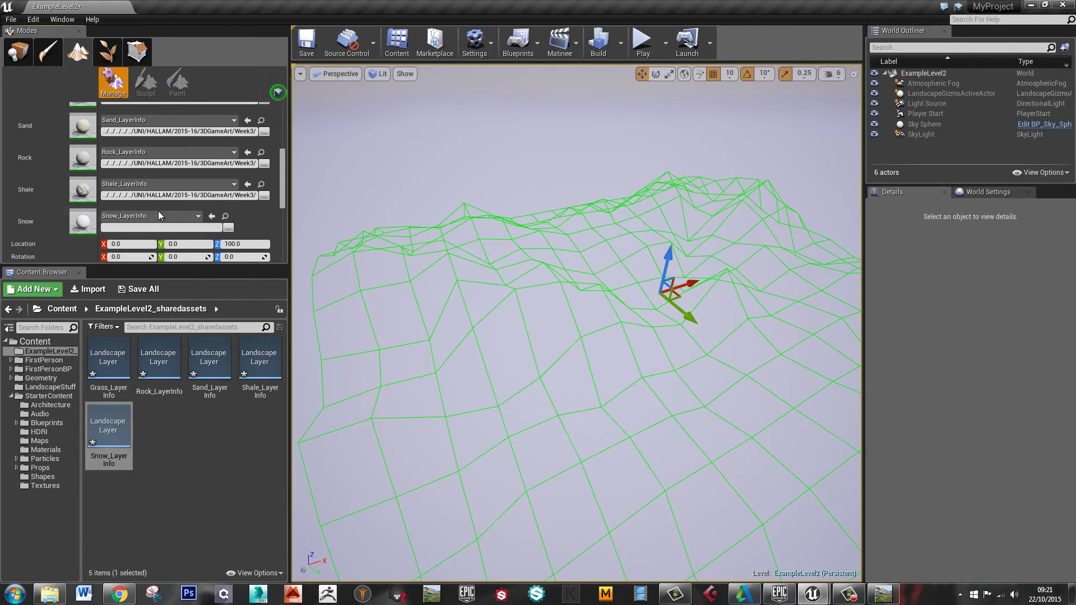
Step: Load the snow file from the Example3 folder as the Snow layer's mask
left_click(228, 228)
left_click(700, 212)
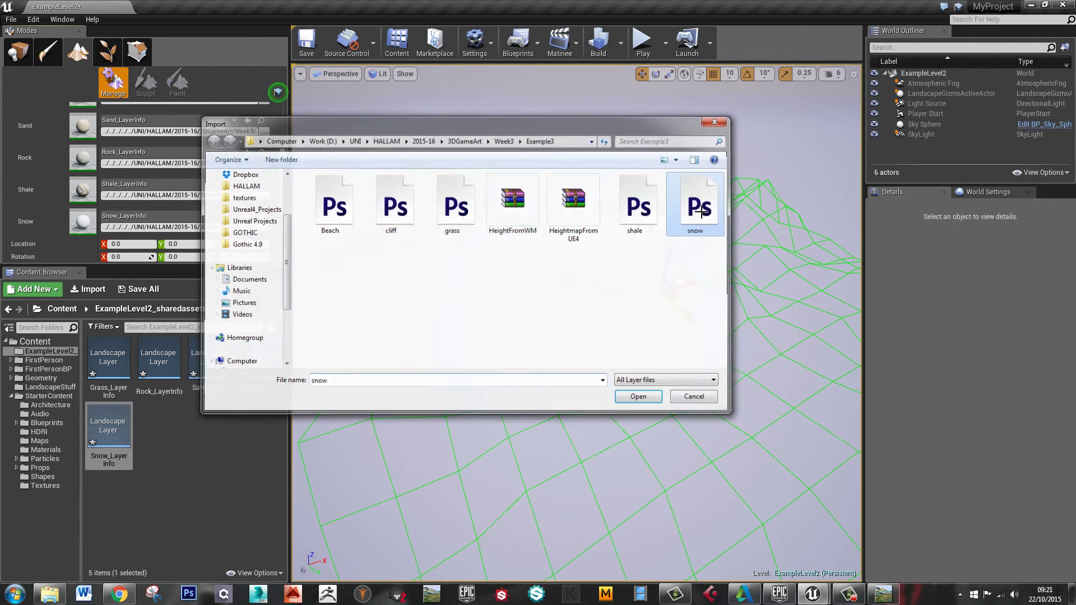
double_click(700, 211)
Step: Import the landscape with the loaded heightmap, LandscapeMat material and all five layer masks
scroll(280, 203, "down", 3)
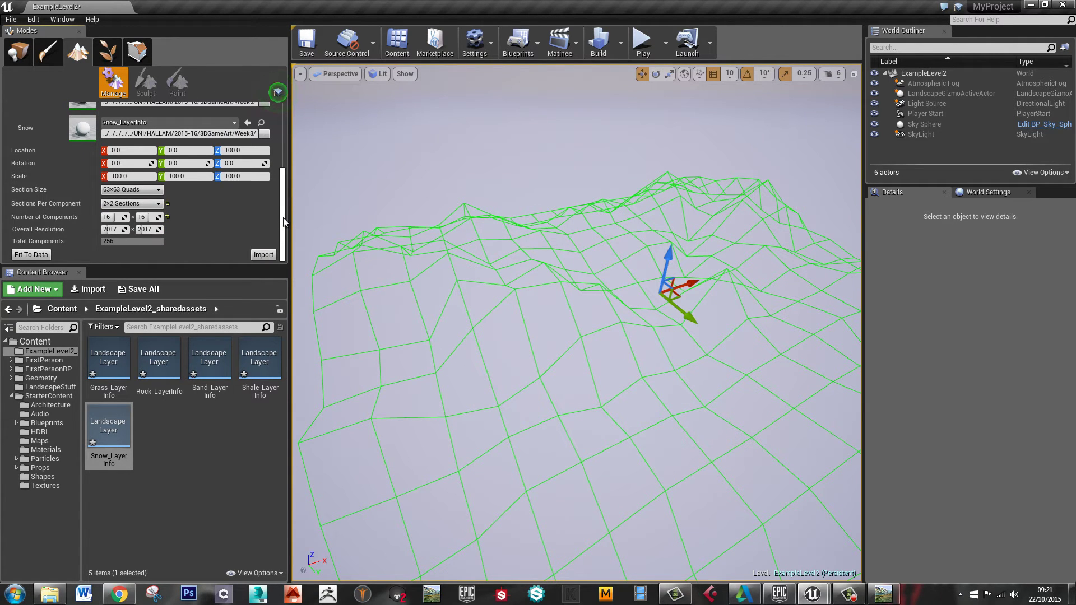
left_click_drag(286, 174, 285, 234)
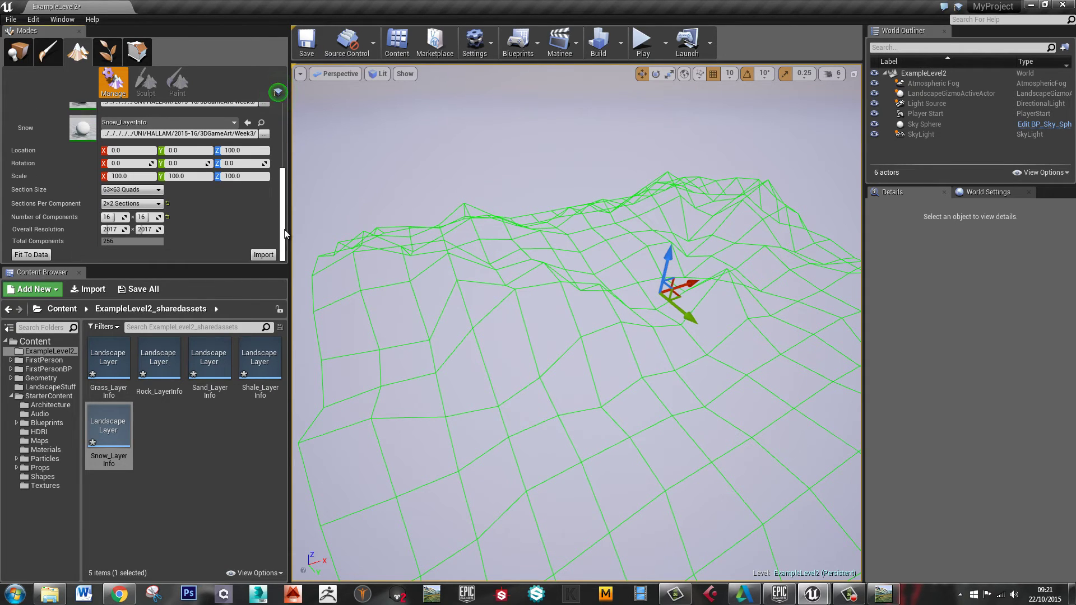
left_click(264, 256)
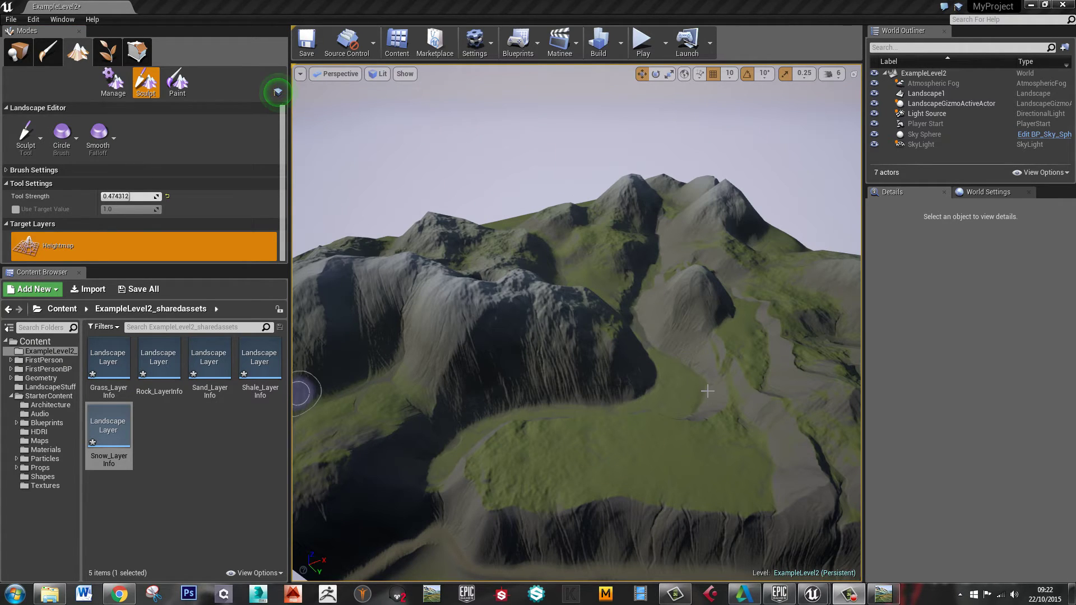
Step: Switch out of landscape editing to Place mode and examine the imported terrain's layer textures from several viewpoints
left_click_drag(708, 389, 803, 438, "alt")
right_click_drag(802, 438, 591, 326)
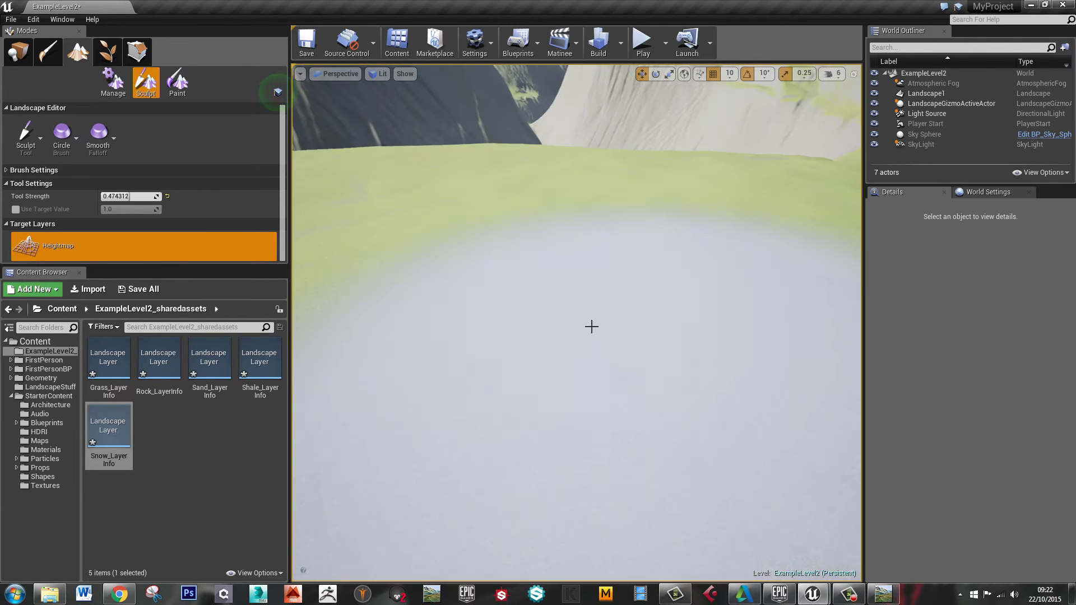
left_click(177, 83)
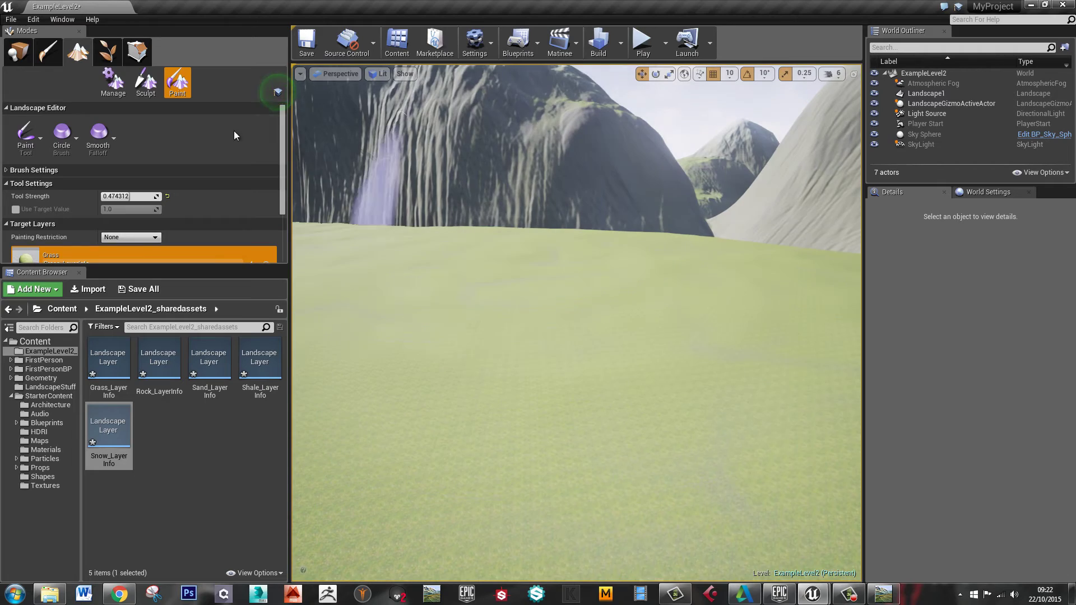
left_click(11, 47)
right_click_drag(630, 364, 659, 392)
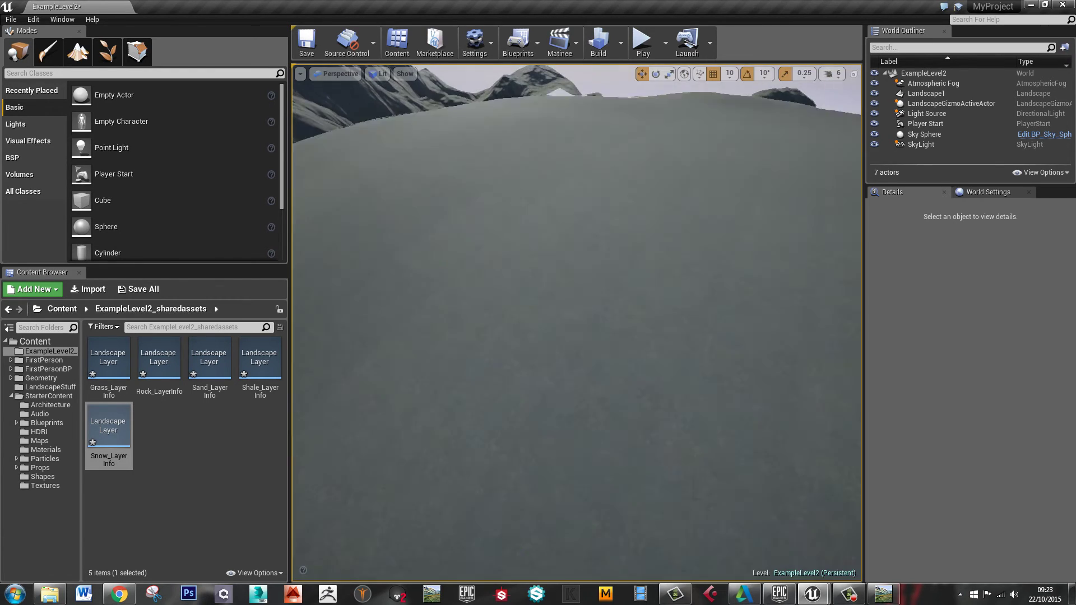
mouse_move(576, 323)
right_mouse_down()
mouse_move(576, 286)
mouse_move(576, 322)
mouse_move(633, 336)
mouse_move(813, 314)
mouse_move(1000, 308)
mouse_move(1041, 322)
mouse_move(1037, 313)
mouse_move(576, 323)
right_mouse_up()
key("s")
key("w")
right_click_drag(691, 254, 680, 245)
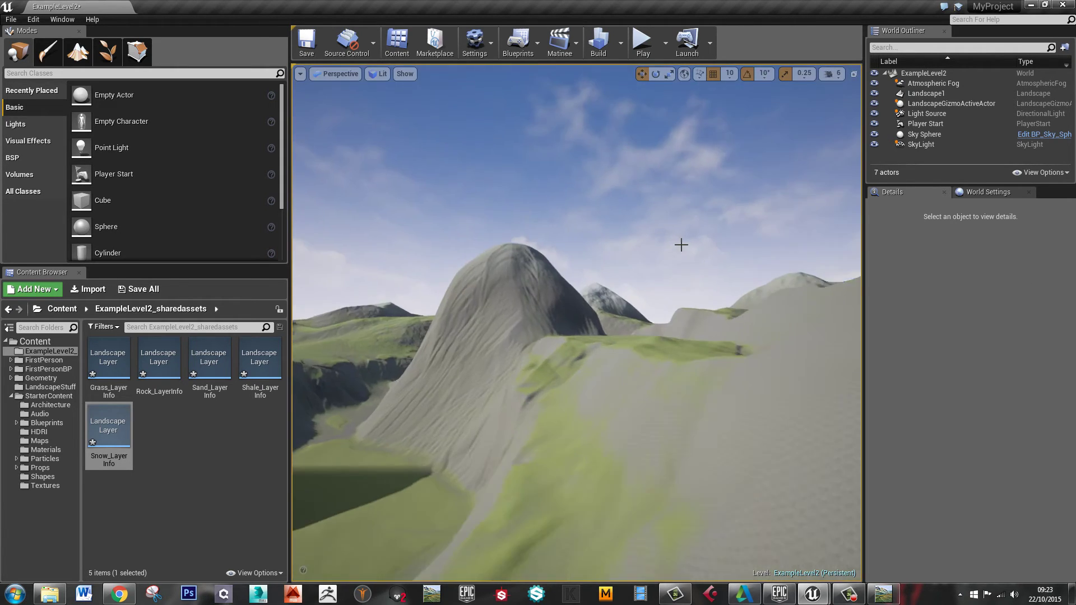
scroll(681, 244, "up", 5)
right_click_drag(819, 262, 819, 262)
right_click_drag(331, 241, 331, 241)
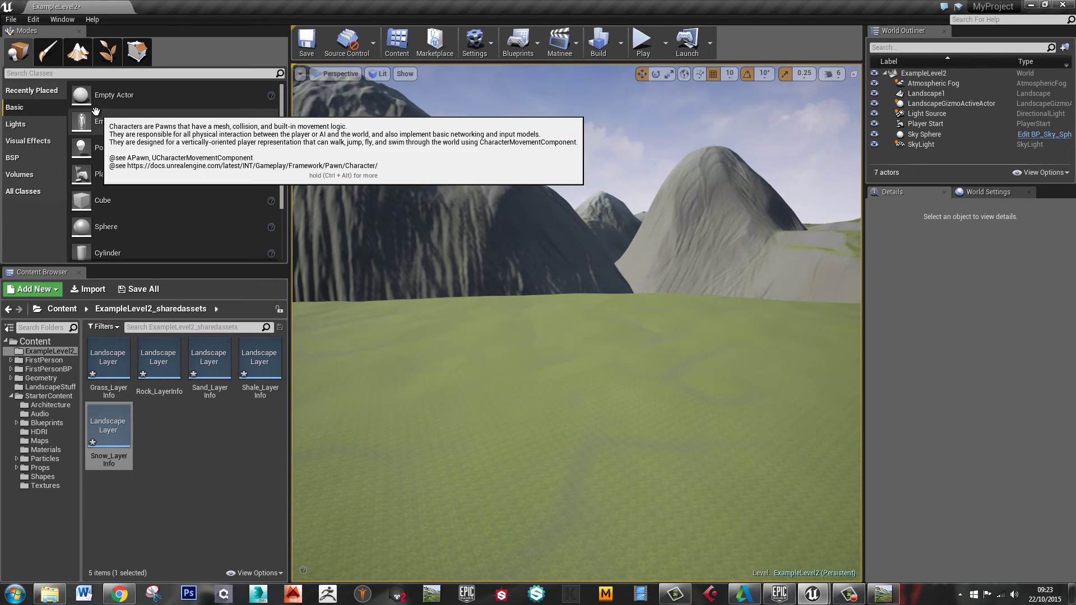
Step: Paint the Rock layer onto the grassy ground in landscape Paint mode with a reduced brush size
left_click(78, 51)
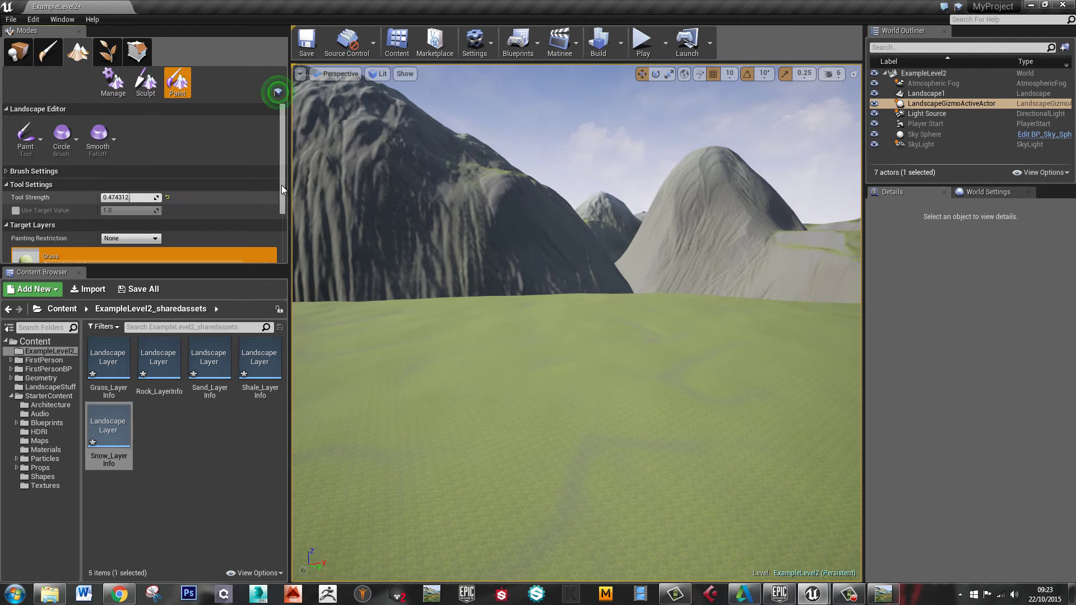
left_click_drag(281, 185, 287, 272)
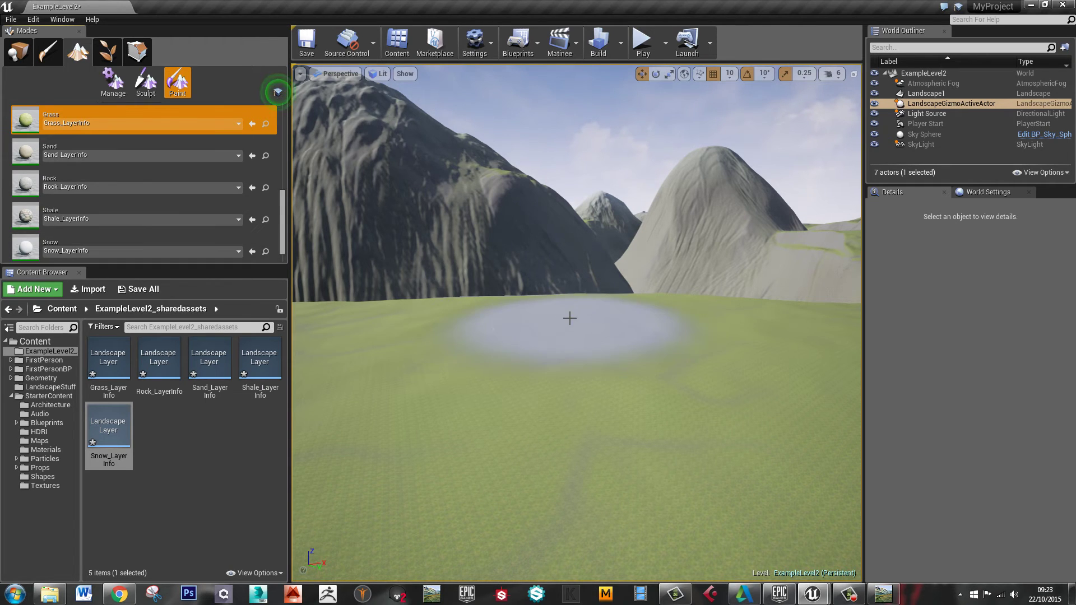
left_click(57, 180)
key("bracketleft")
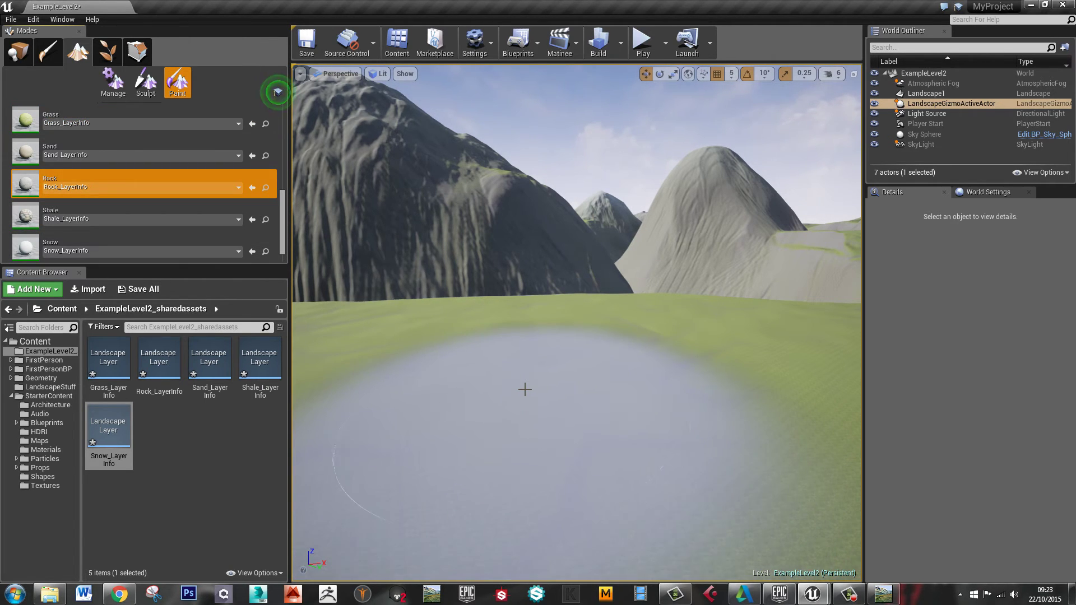
right_click_drag(520, 392, 521, 392)
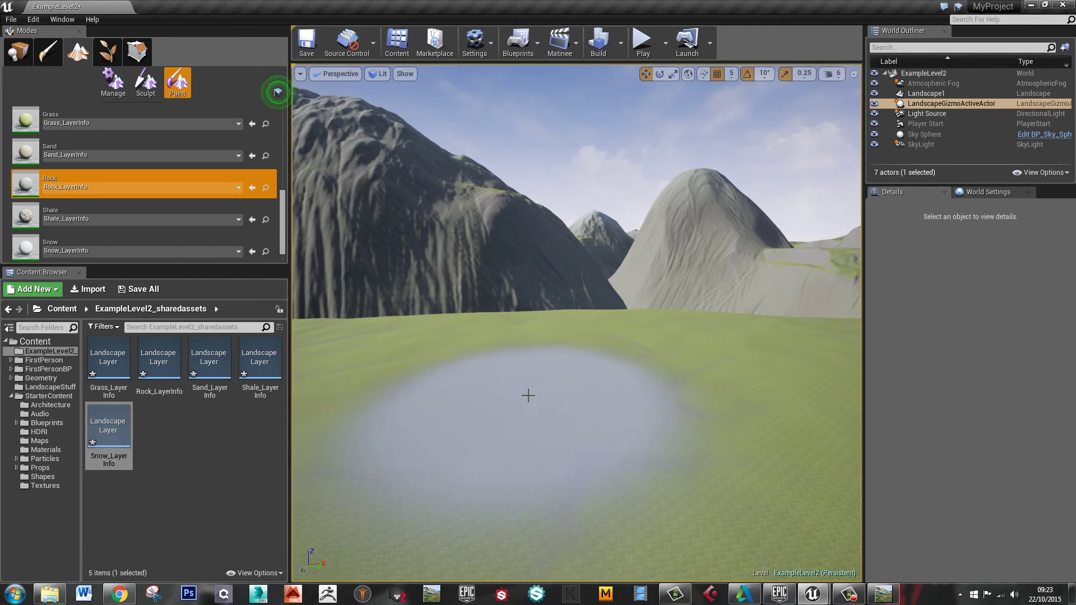
key("bracketleft")
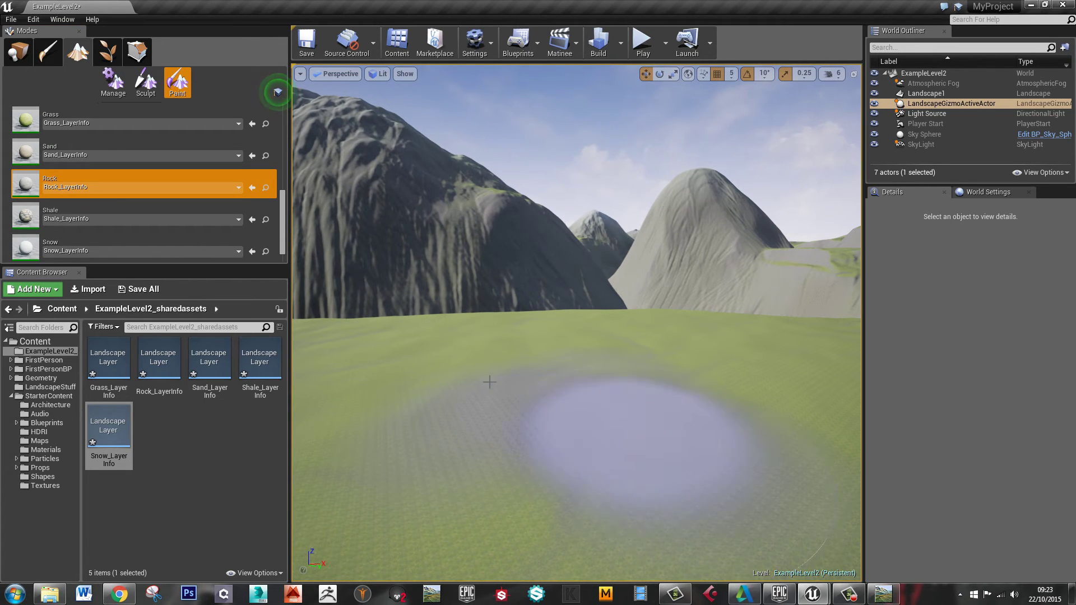
mouse_move(735, 449)
right_mouse_down()
mouse_move(744, 449)
mouse_move(418, 408)
mouse_move(829, 408)
mouse_move(488, 252)
right_mouse_up()
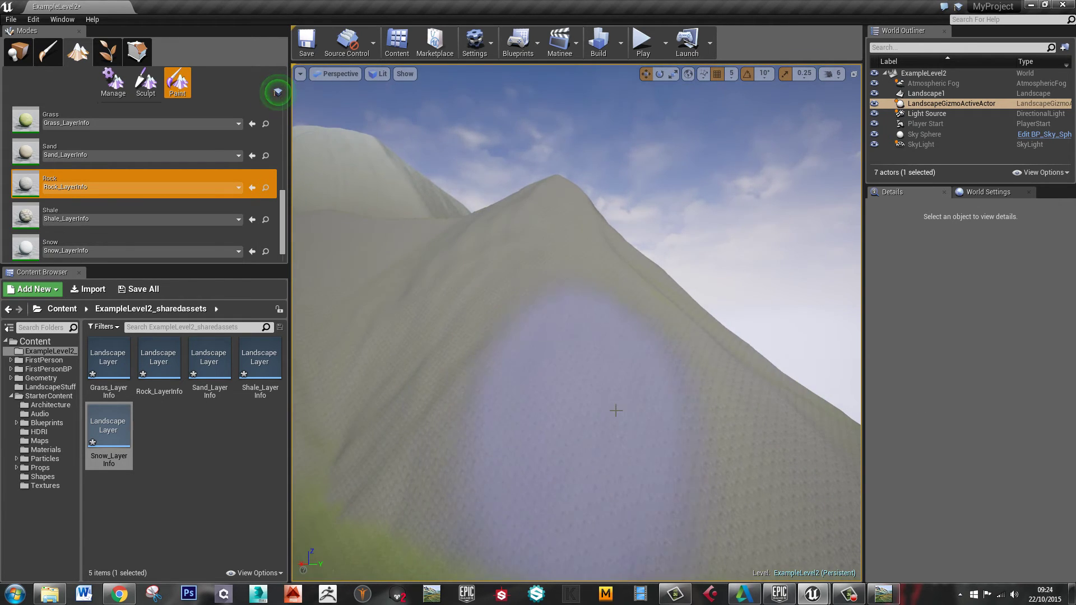
Step: Play-test the level on the landscape, stop the session and survey the terrain in the editor
right_click_drag(616, 411, 611, 347)
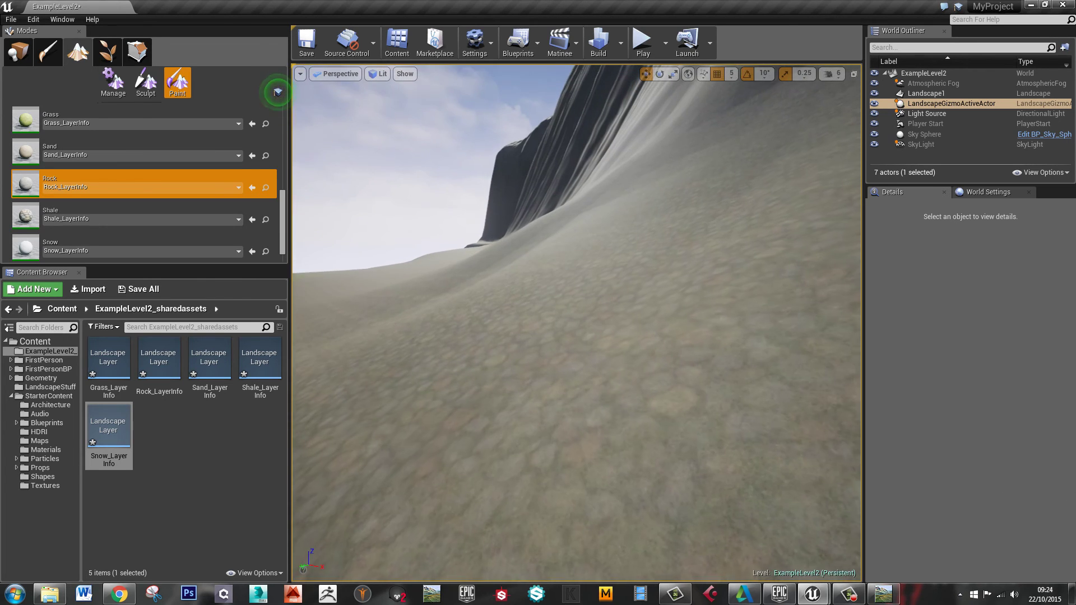
key("alt+p")
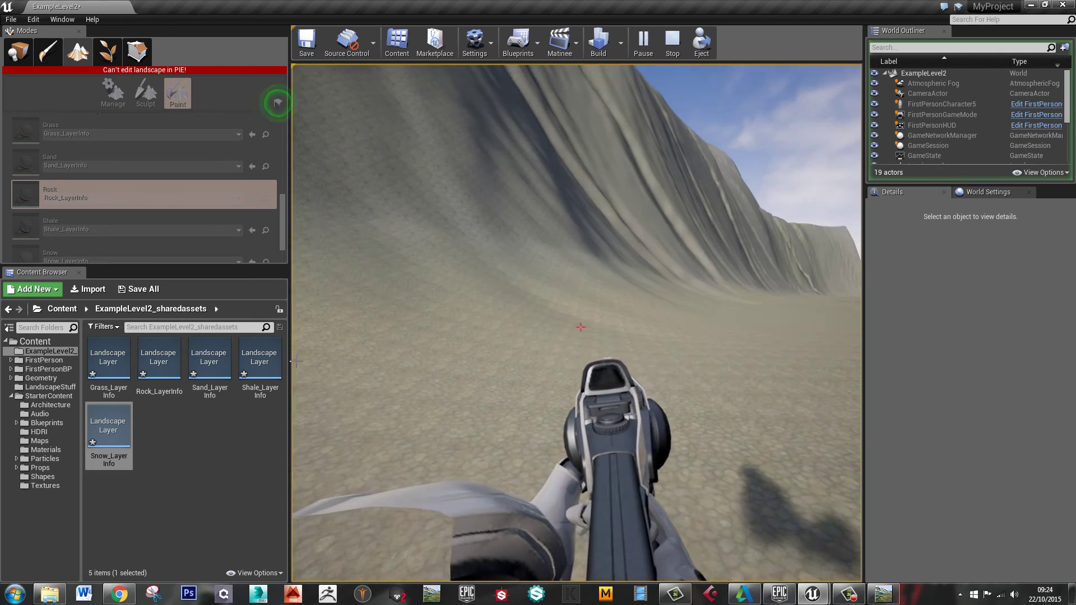
key("Escape")
right_click_drag(711, 350, 607, 203)
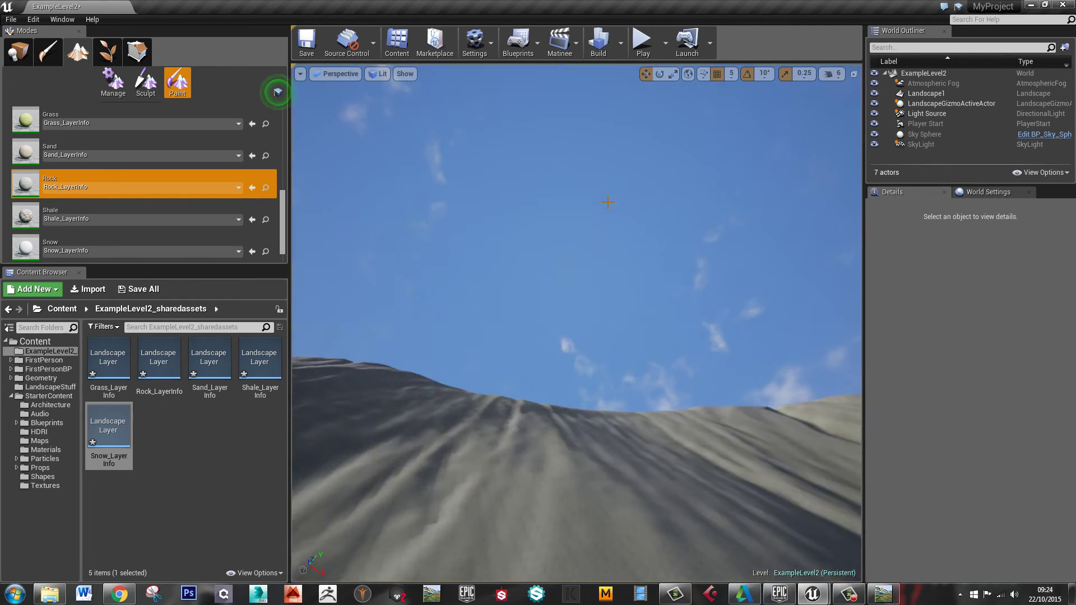
mouse_move(598, 282)
right_mouse_down()
mouse_move(603, 331)
mouse_move(624, 356)
mouse_move(699, 355)
right_mouse_up()
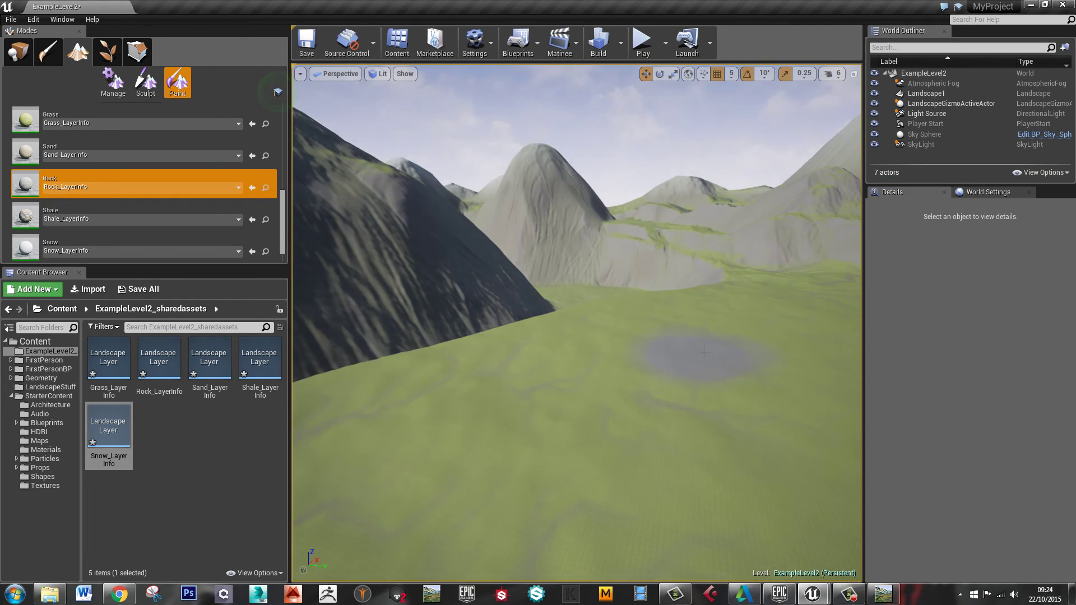
Step: Switch to World Machine and examine the source terrain up close in its secondary 3D view window
left_click(884, 594)
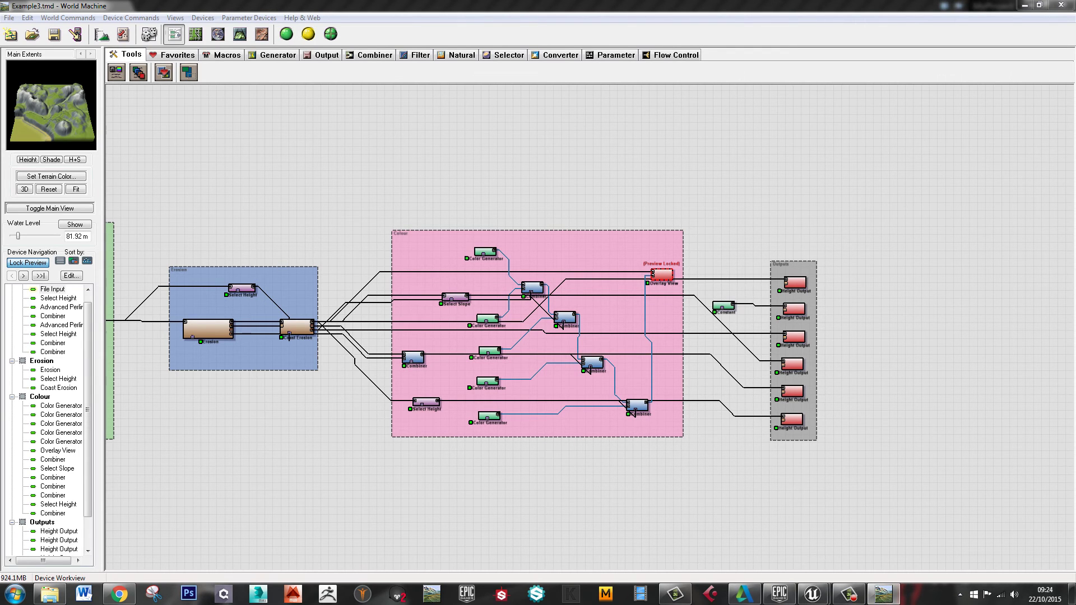
left_click_drag(1075, 125, 566, 1)
scroll(685, 387, "down", 6)
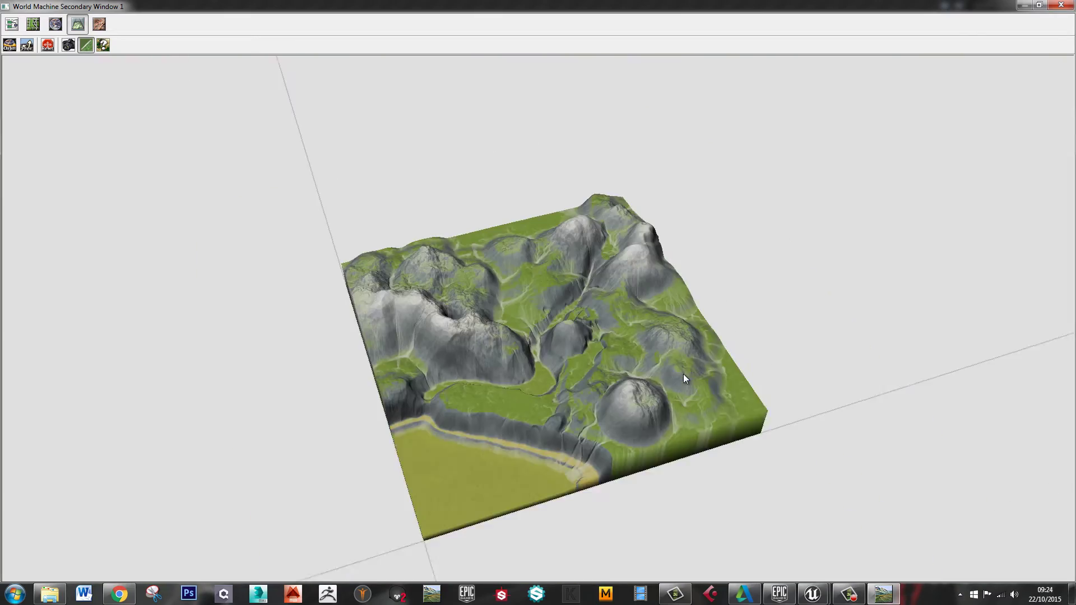
scroll(680, 371, "up", 5)
left_click_drag(583, 439, 562, 124)
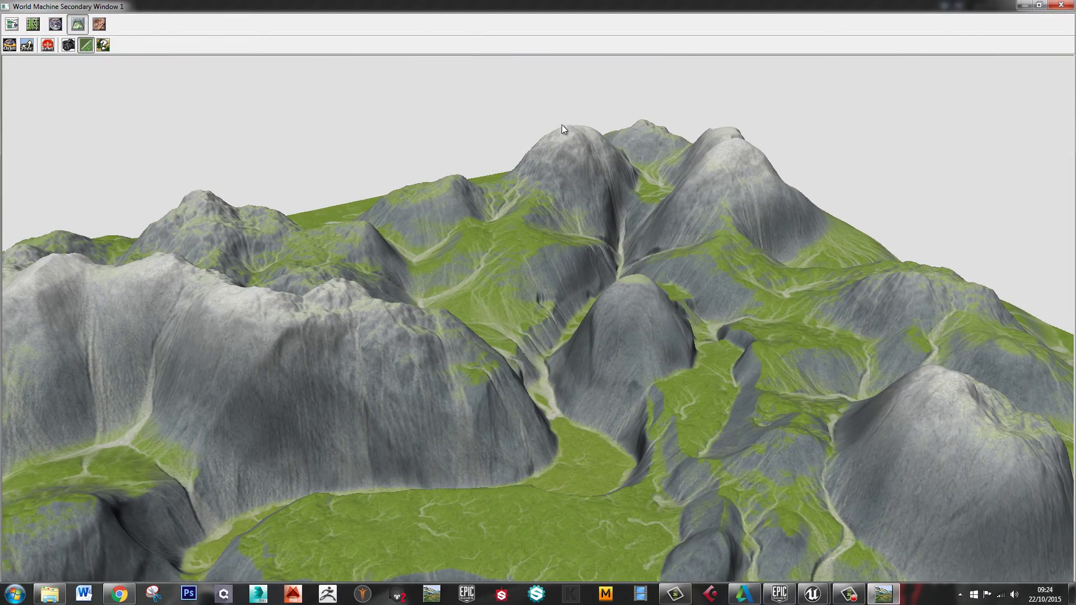
Step: Switch back to Unreal Engine and examine the LandscapeMat node graph, from the five texture samples through the layer blend to the material output
double_click(548, 7)
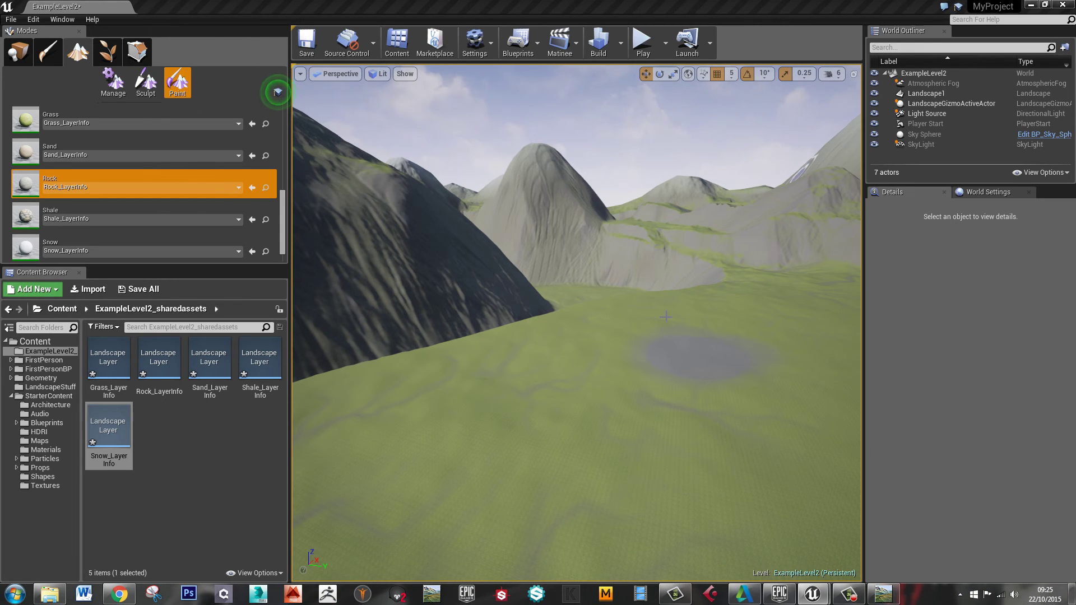
mouse_move(641, 341)
right_mouse_down()
mouse_move(700, 378)
mouse_move(681, 392)
right_mouse_up()
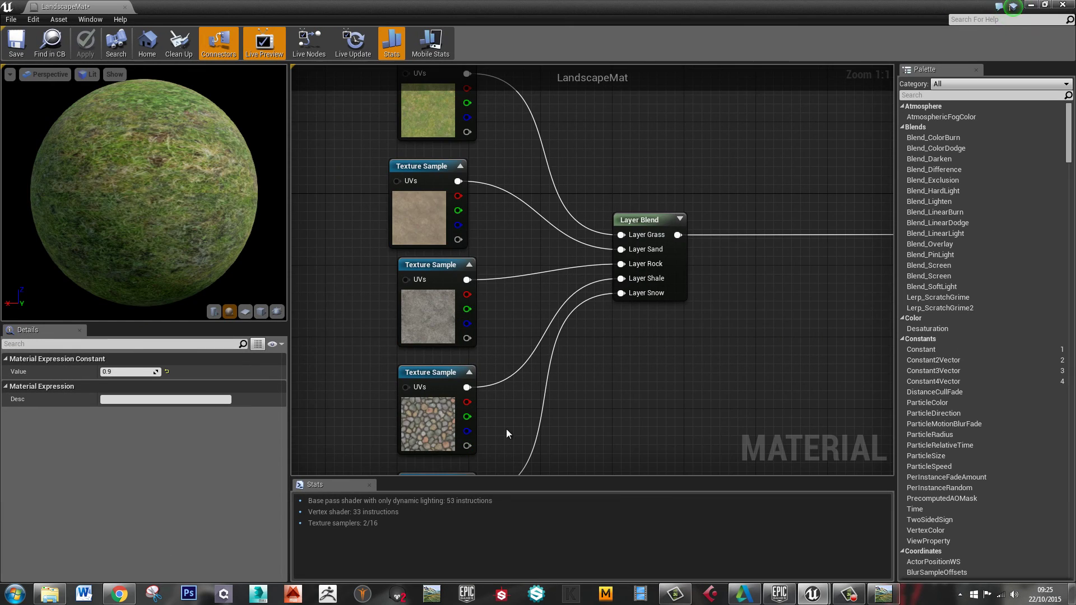
scroll(506, 429, "down", 3)
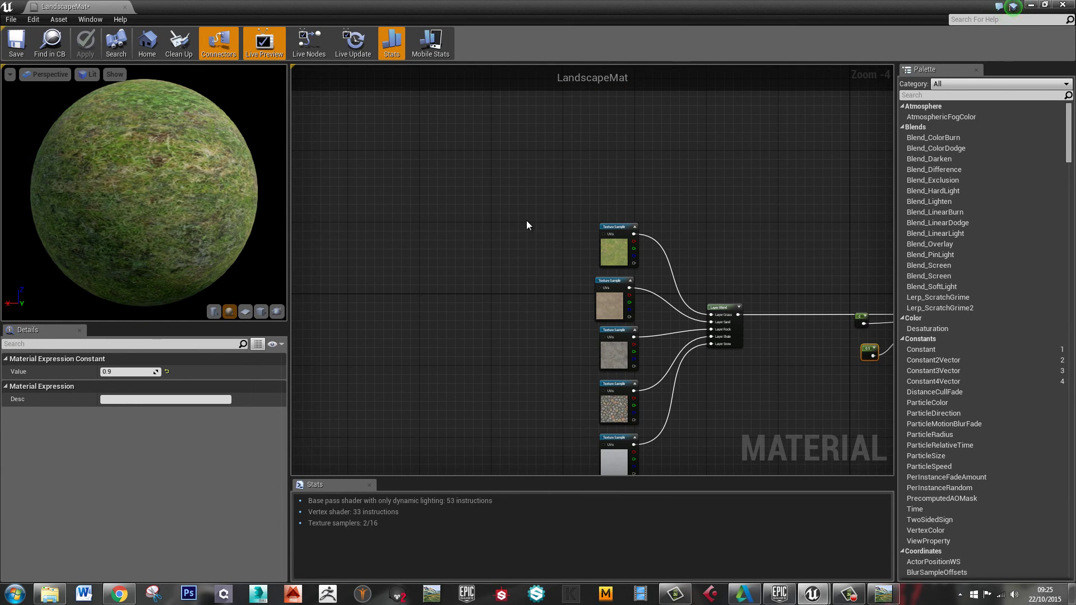
double_click(507, 9)
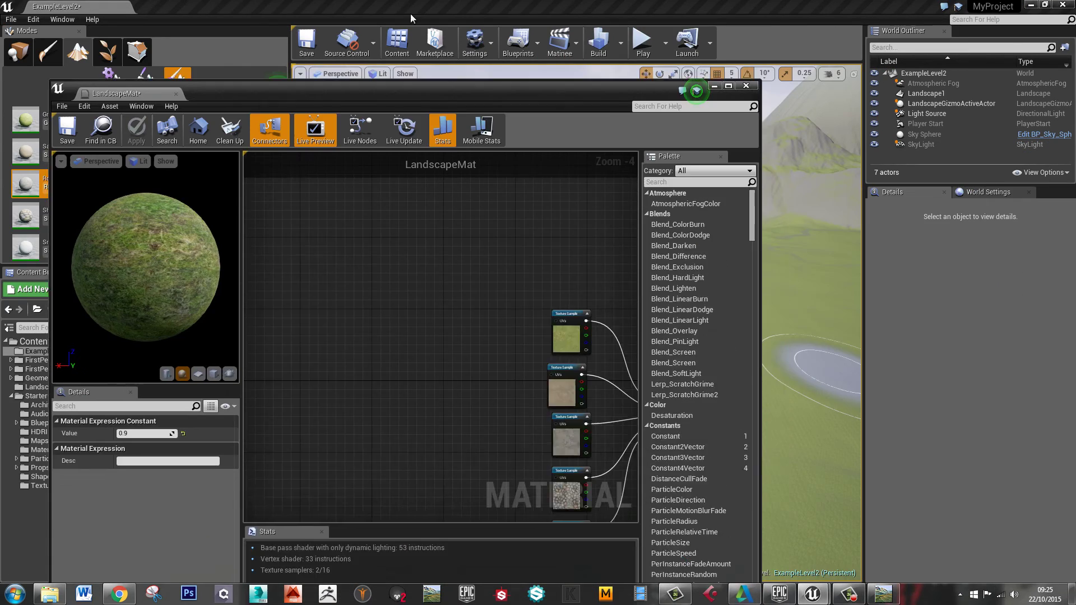
left_click_drag(410, 14, 412, 1)
right_click_drag(734, 443, 609, 349)
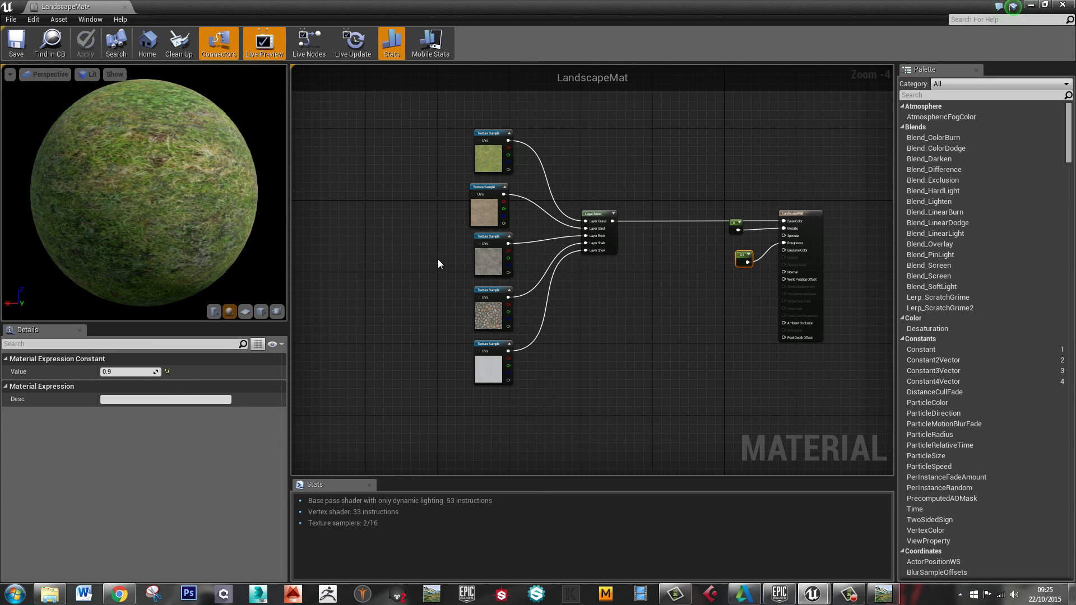
mouse_move(462, 5)
left_mouse_down()
mouse_move(550, 51)
mouse_move(1075, 213)
left_mouse_up()
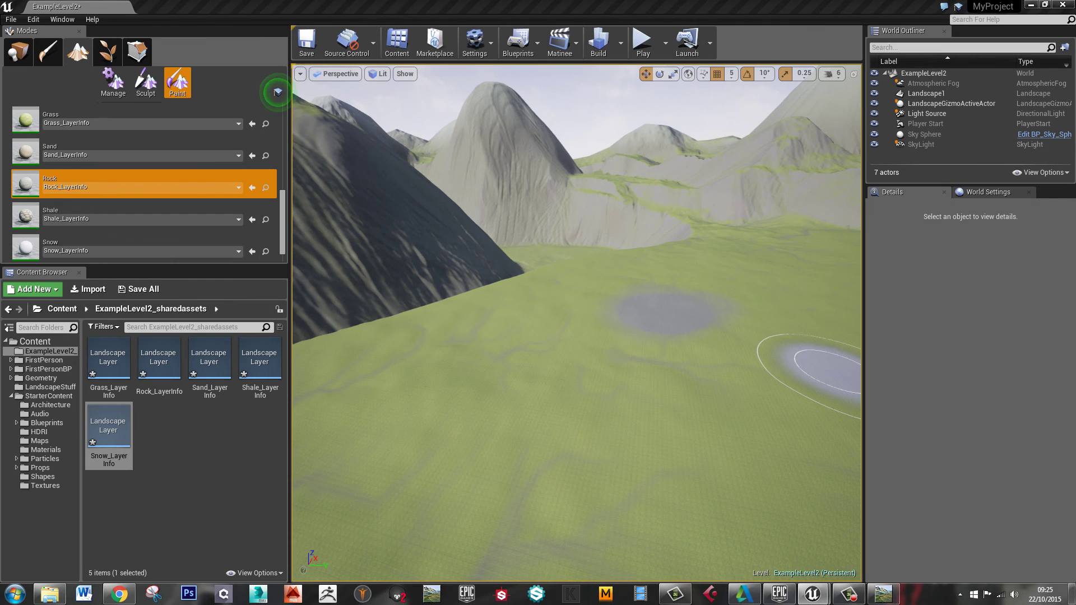
Step: Survey the landscape in the level editor, comparing the grass texture up close with the distant rock slopes and valley
mouse_move(555, 338)
right_mouse_down()
mouse_move(750, 342)
mouse_move(688, 325)
right_mouse_up()
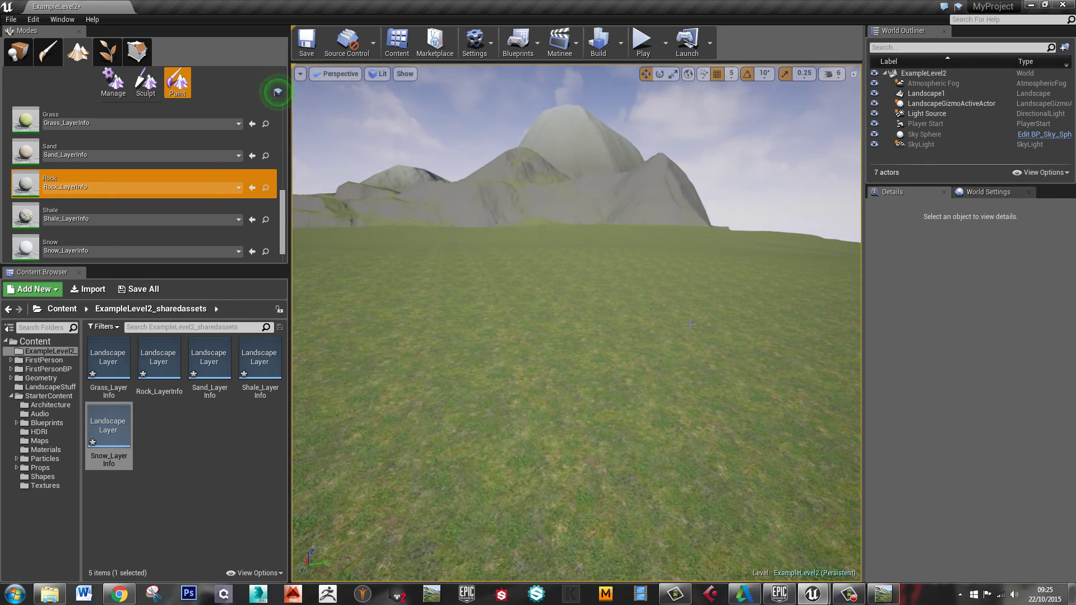
scroll(688, 324, "up", 10)
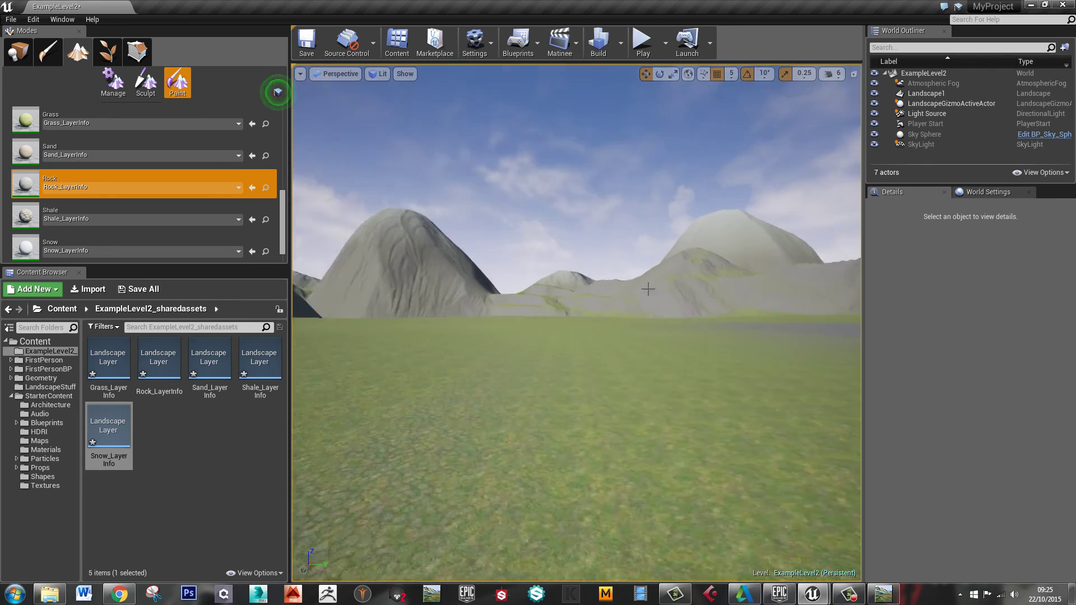
mouse_move(619, 268)
right_mouse_down()
mouse_move(438, 324)
mouse_move(496, 252)
mouse_move(473, 254)
mouse_move(463, 322)
mouse_move(307, 350)
mouse_move(513, 341)
mouse_move(529, 323)
right_mouse_up()
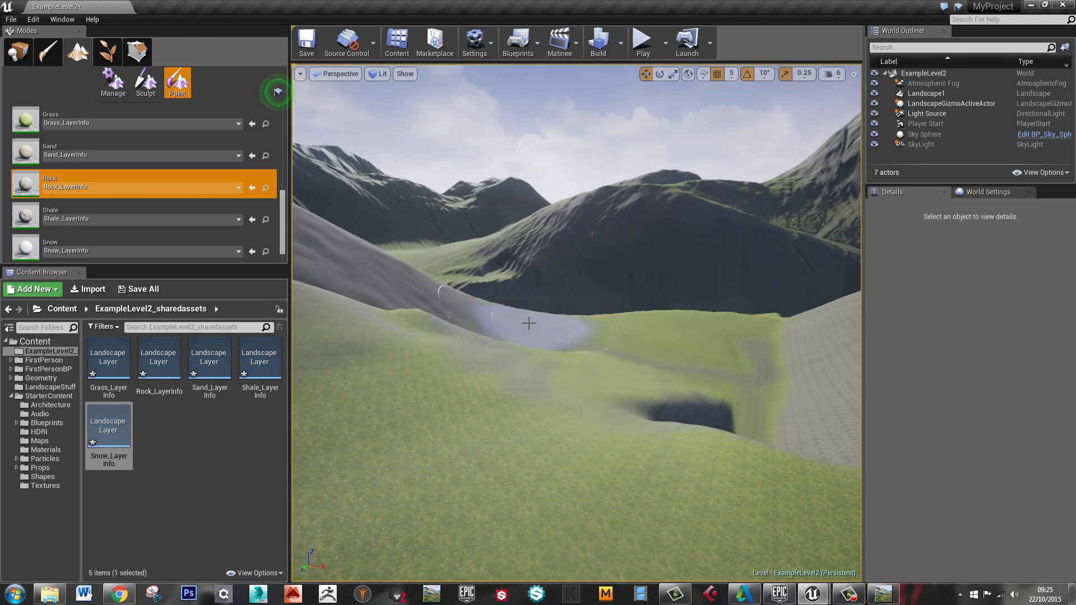
Step: Play-test the level by walking forward across the grassy slope beside the rock faces, and end the play session
key("alt+p")
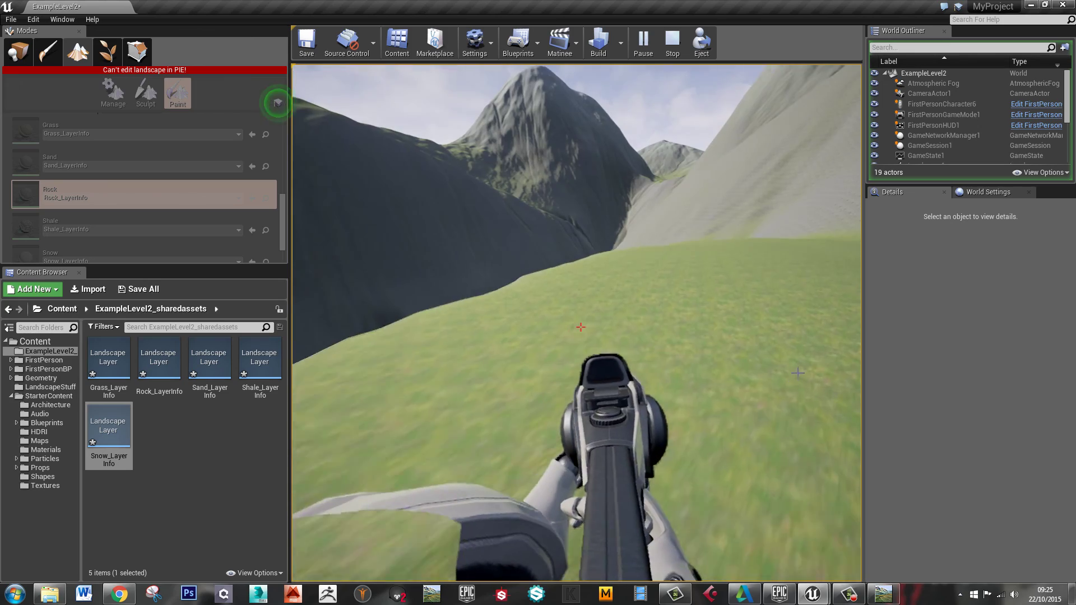
key("w")
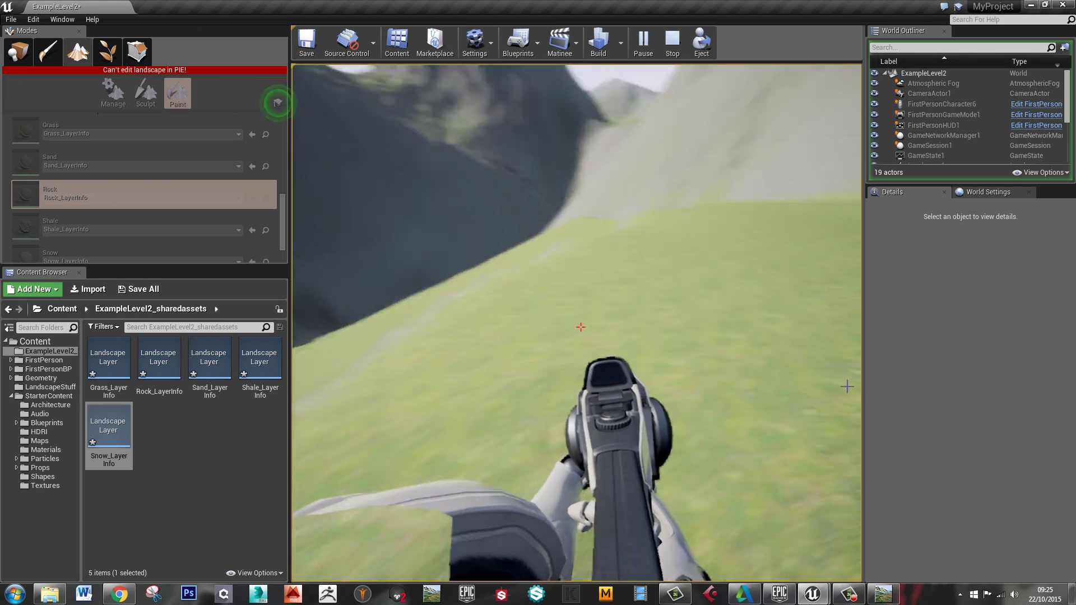
key("w")
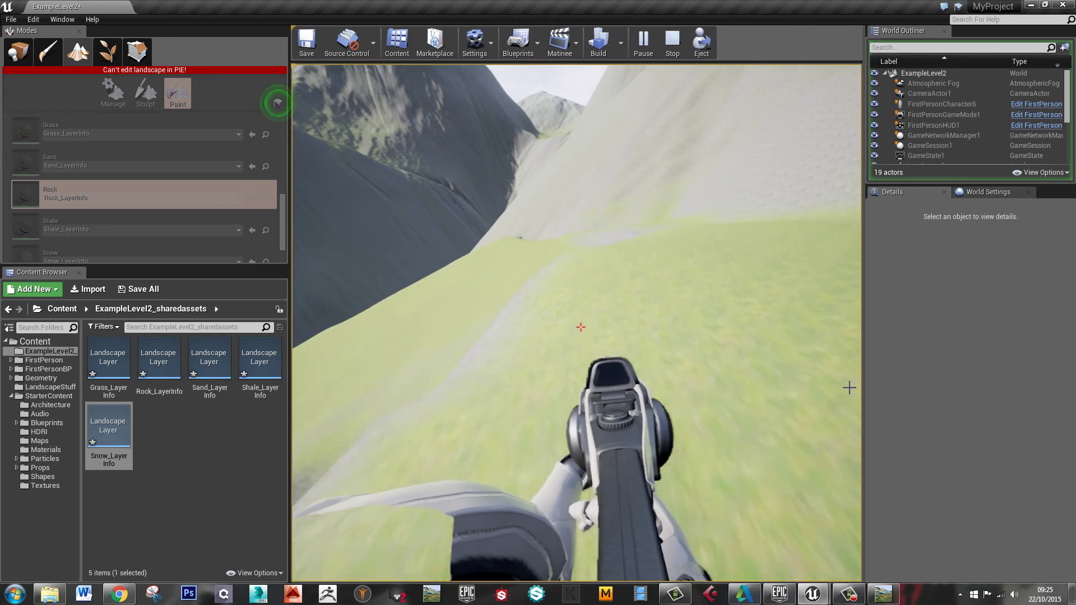
key("w")
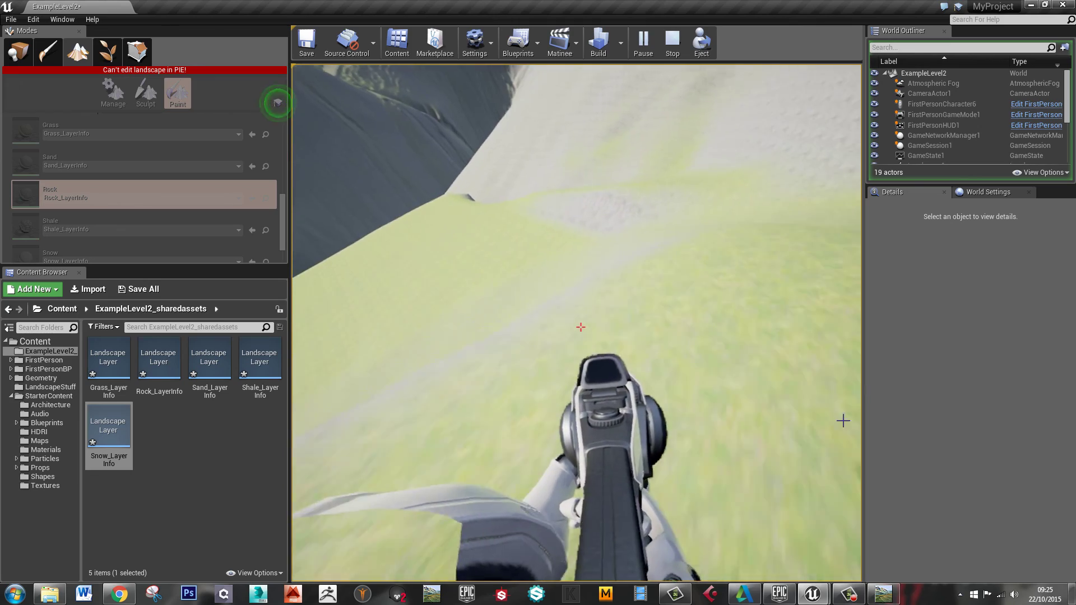
key("w")
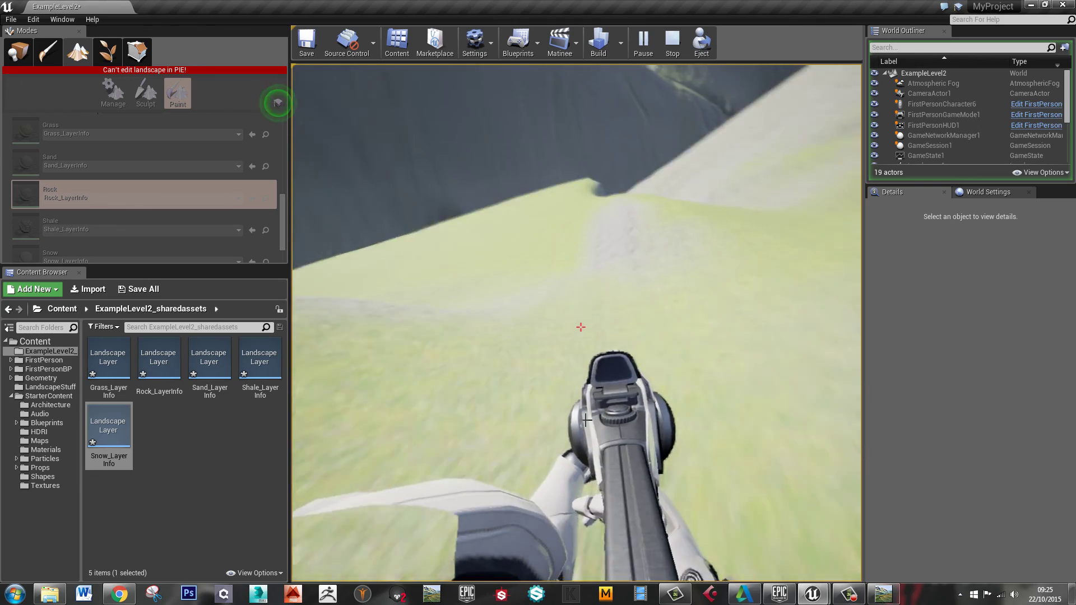
key("w")
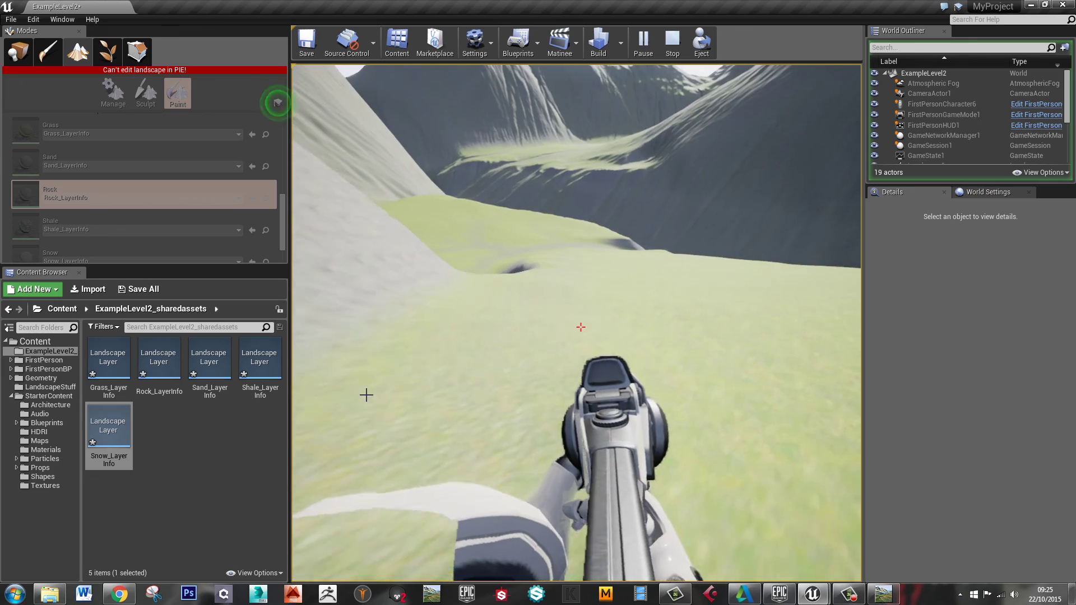
key("w")
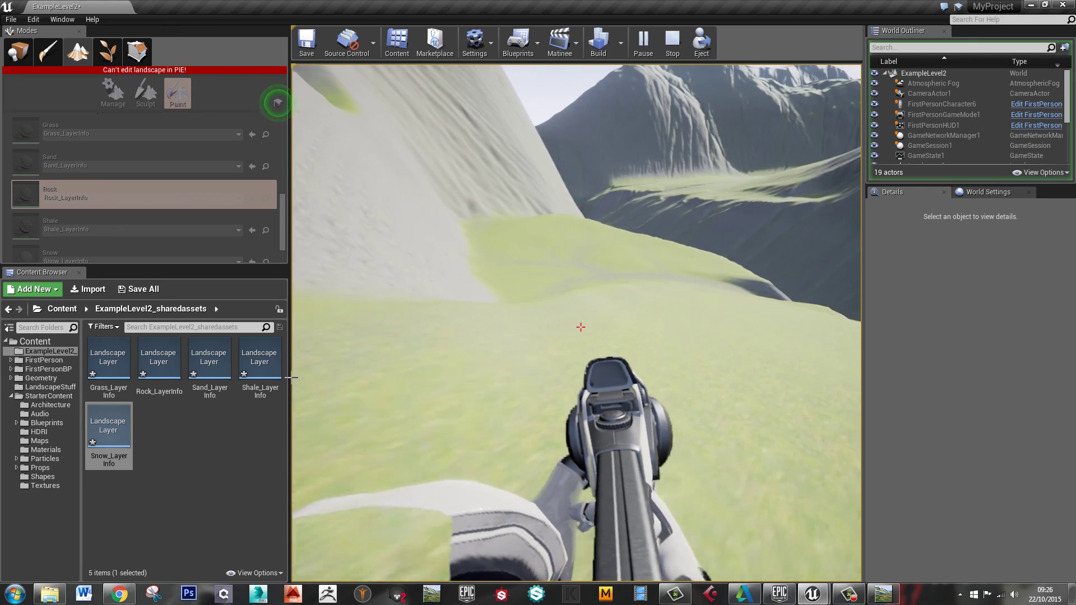
key("Escape")
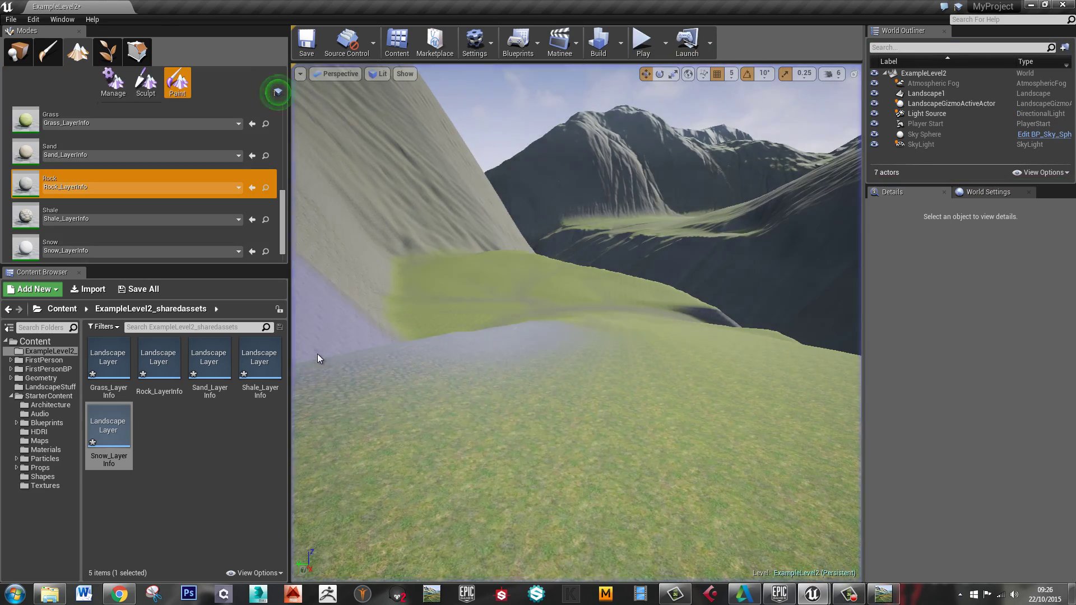